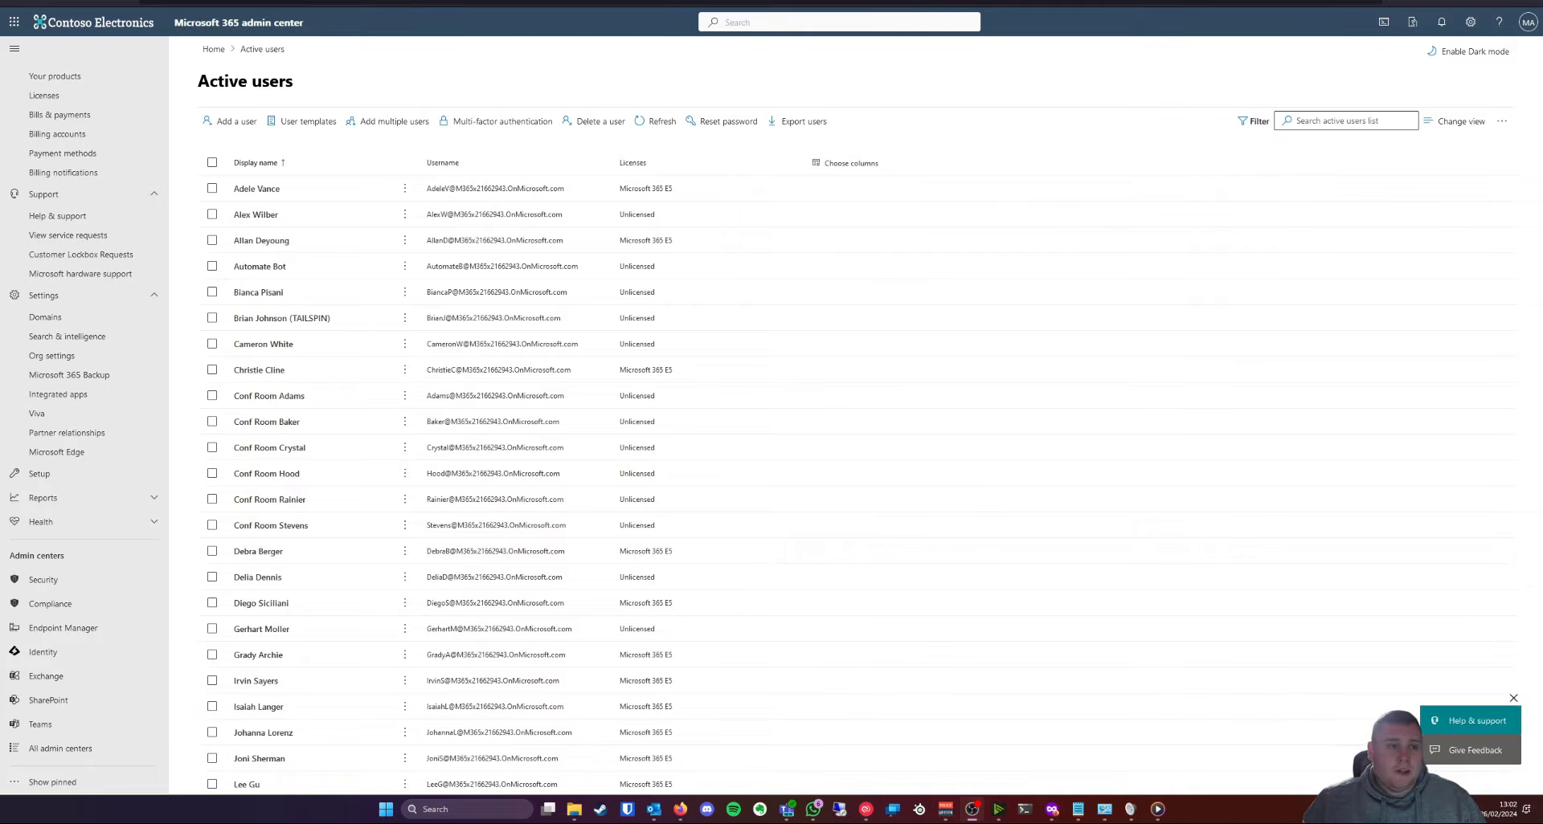
Go from the Microsoft 365 admin home page to the Exchange admin center's mailbox list
scroll(84, 402, up, 3)
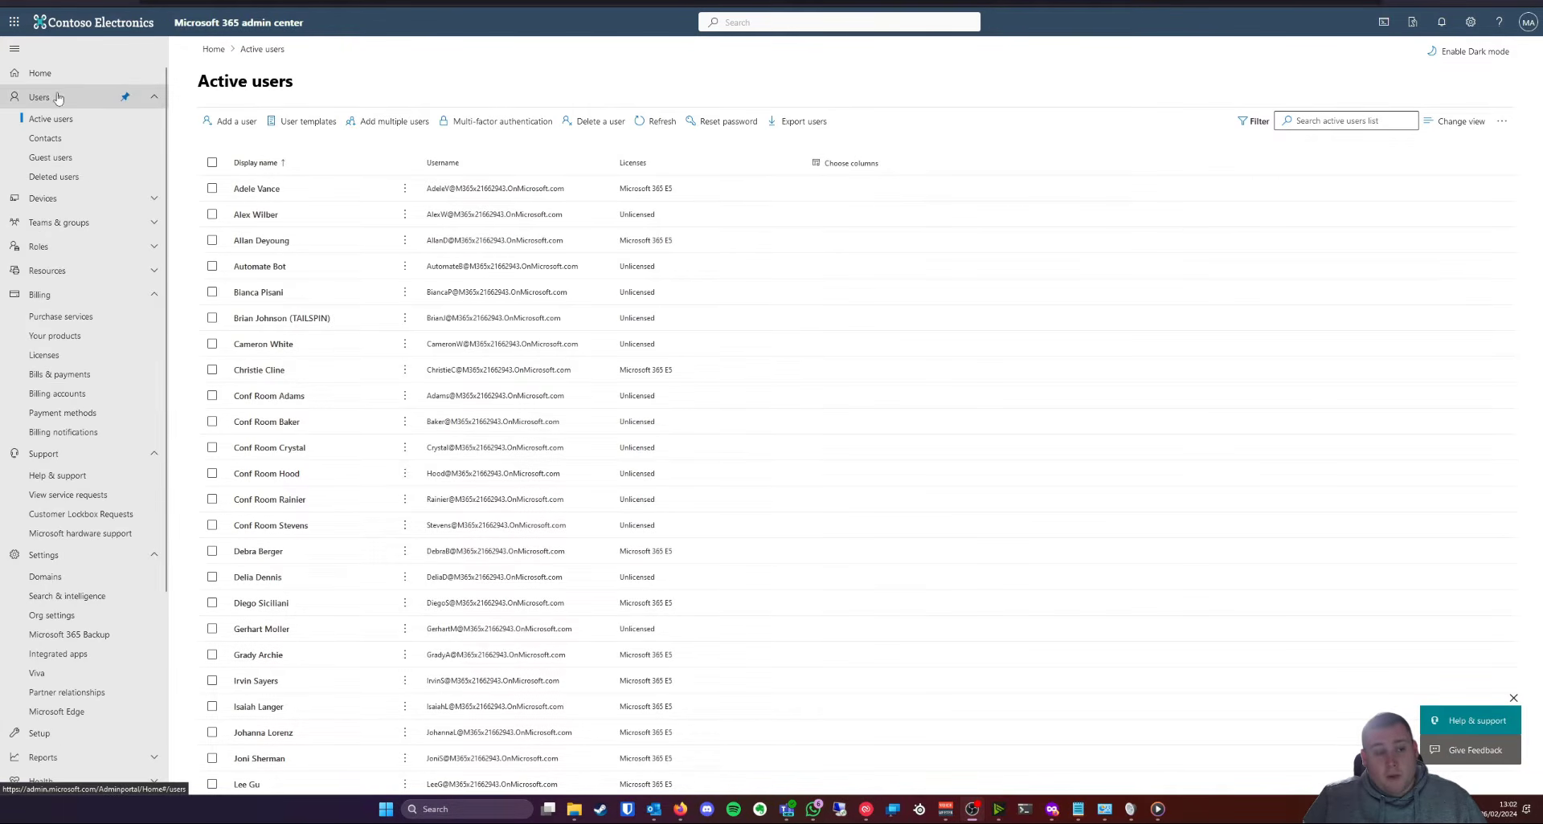
click(78, 81)
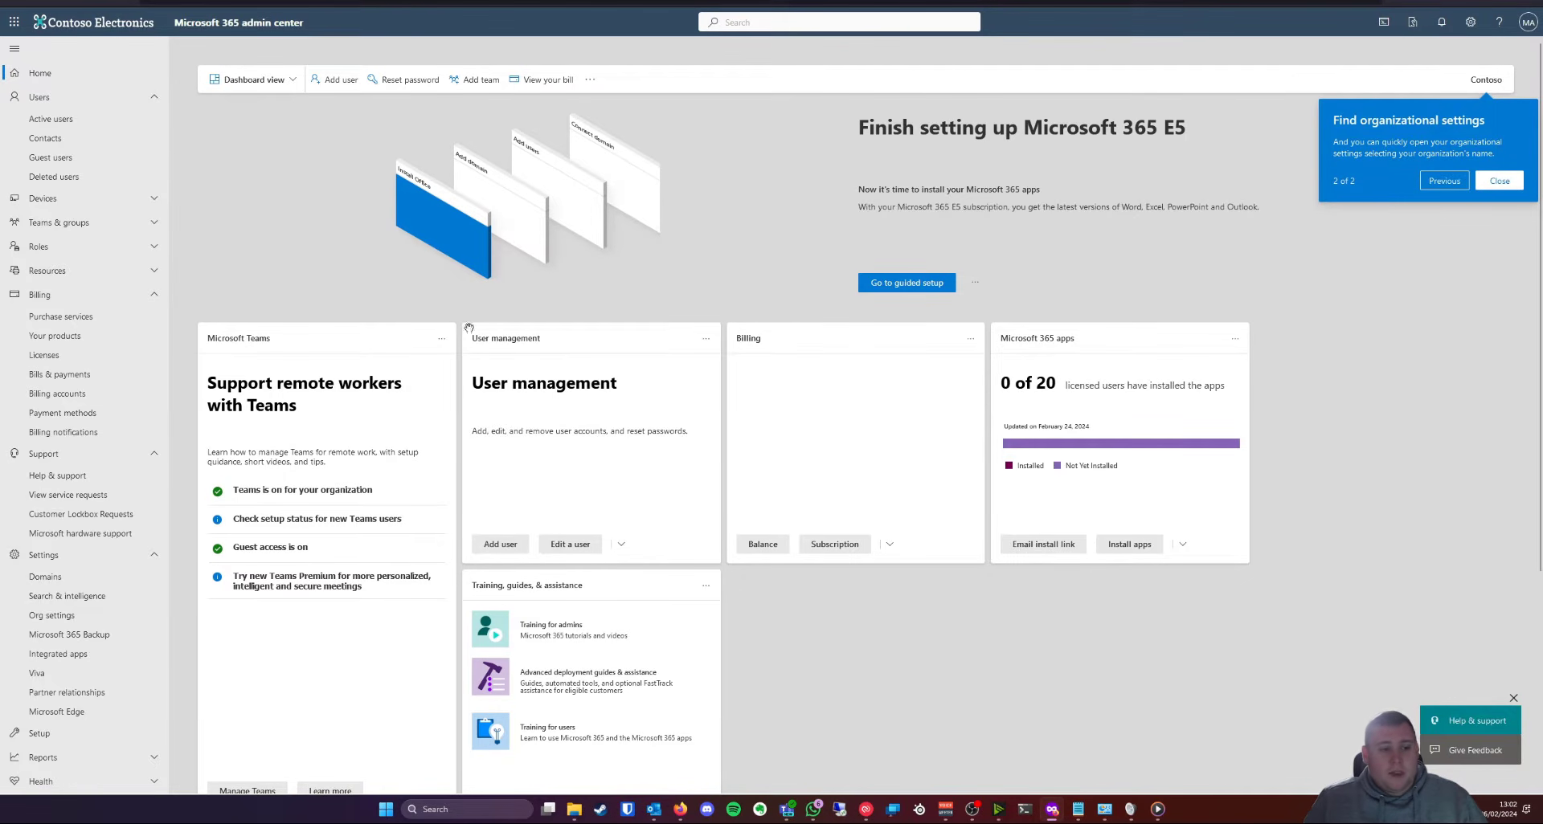
scroll(103, 476, down, 3)
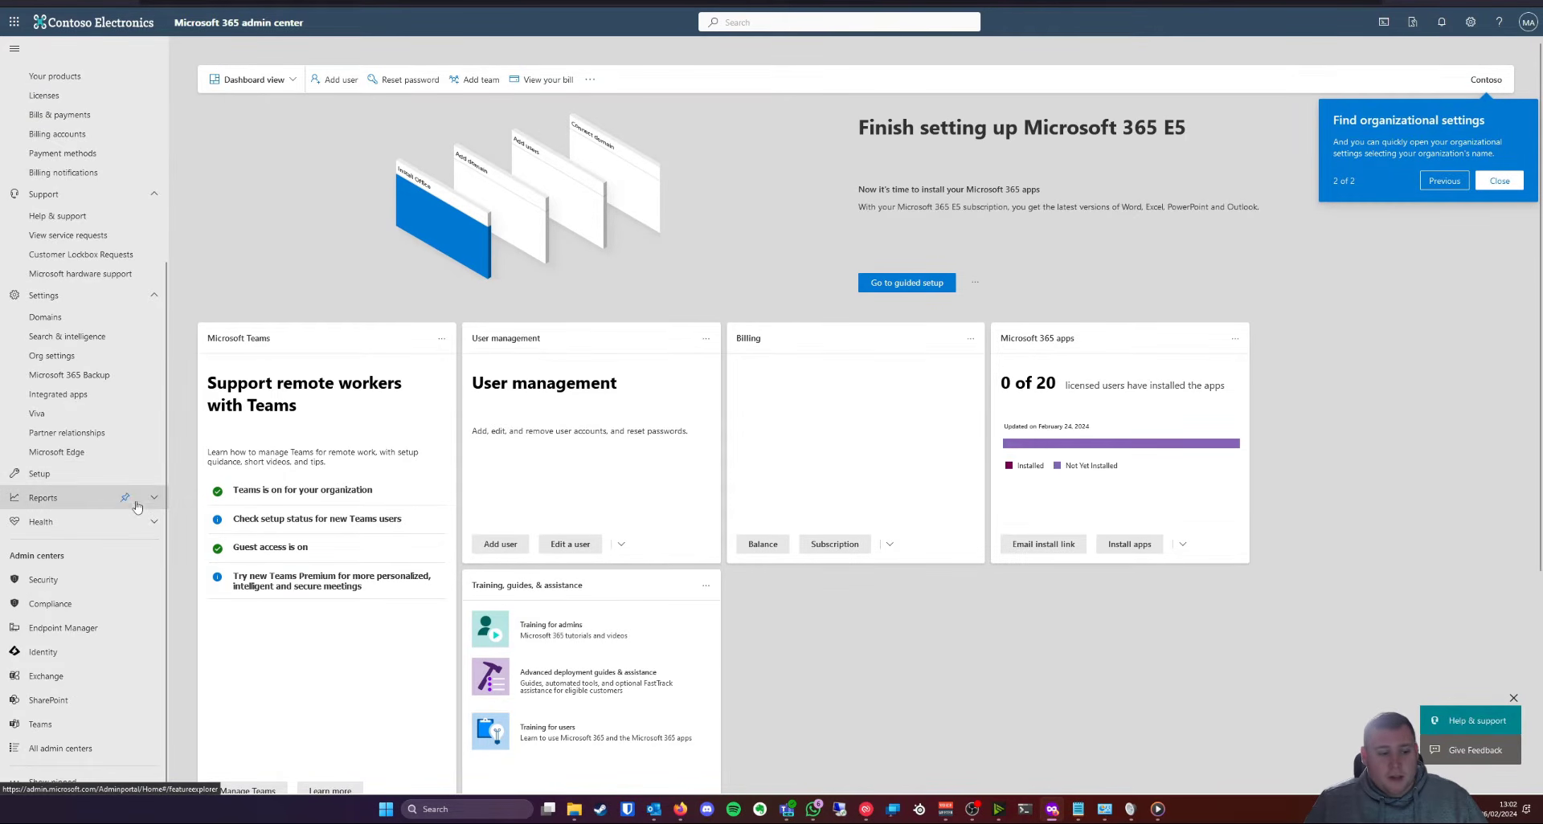
click(46, 680)
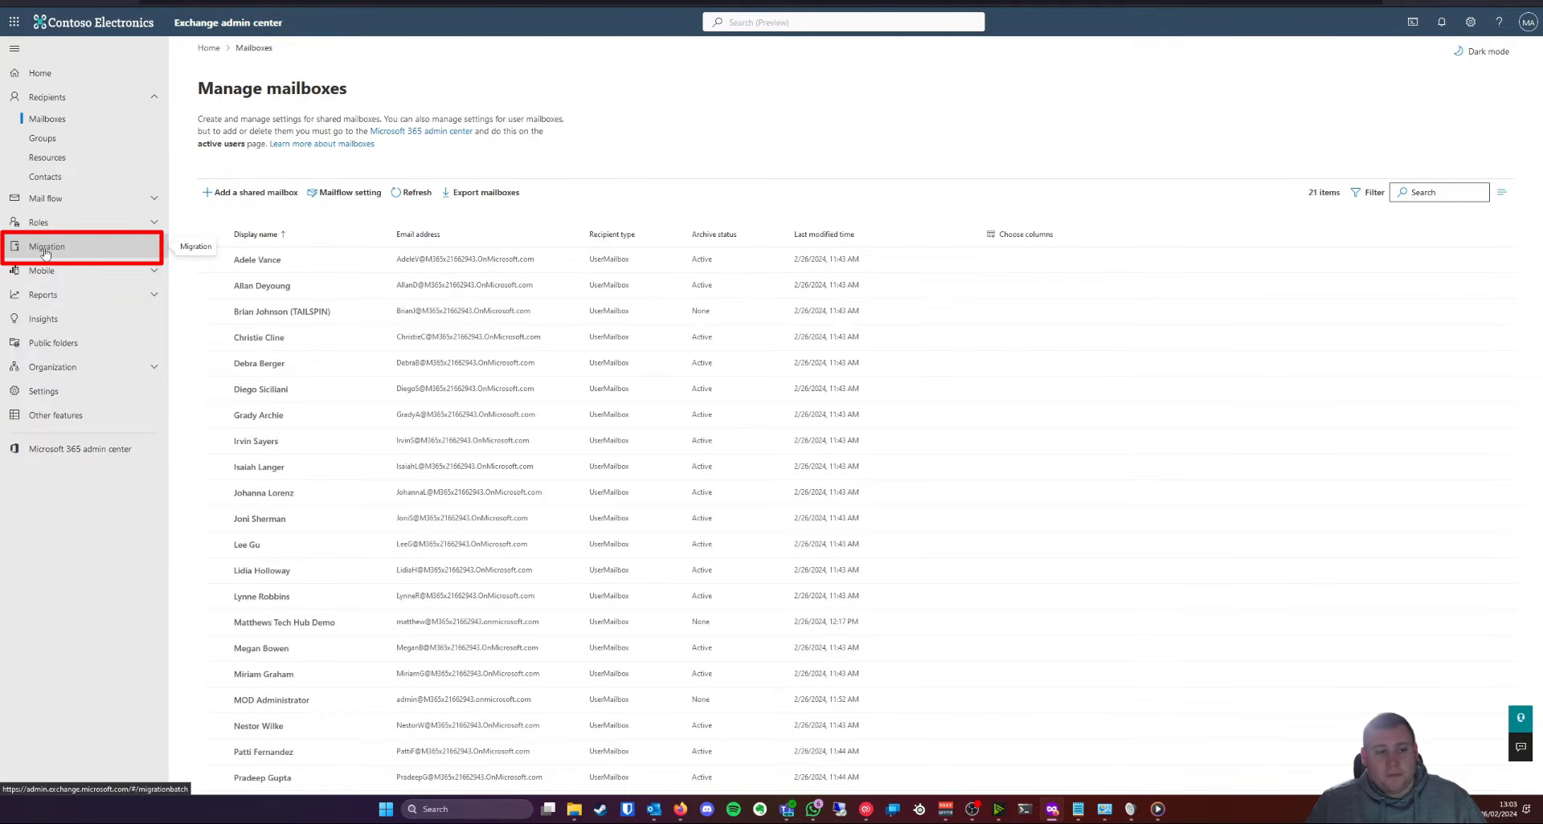
Open the empty Migration batches page and start a new migration batch
click(46, 254)
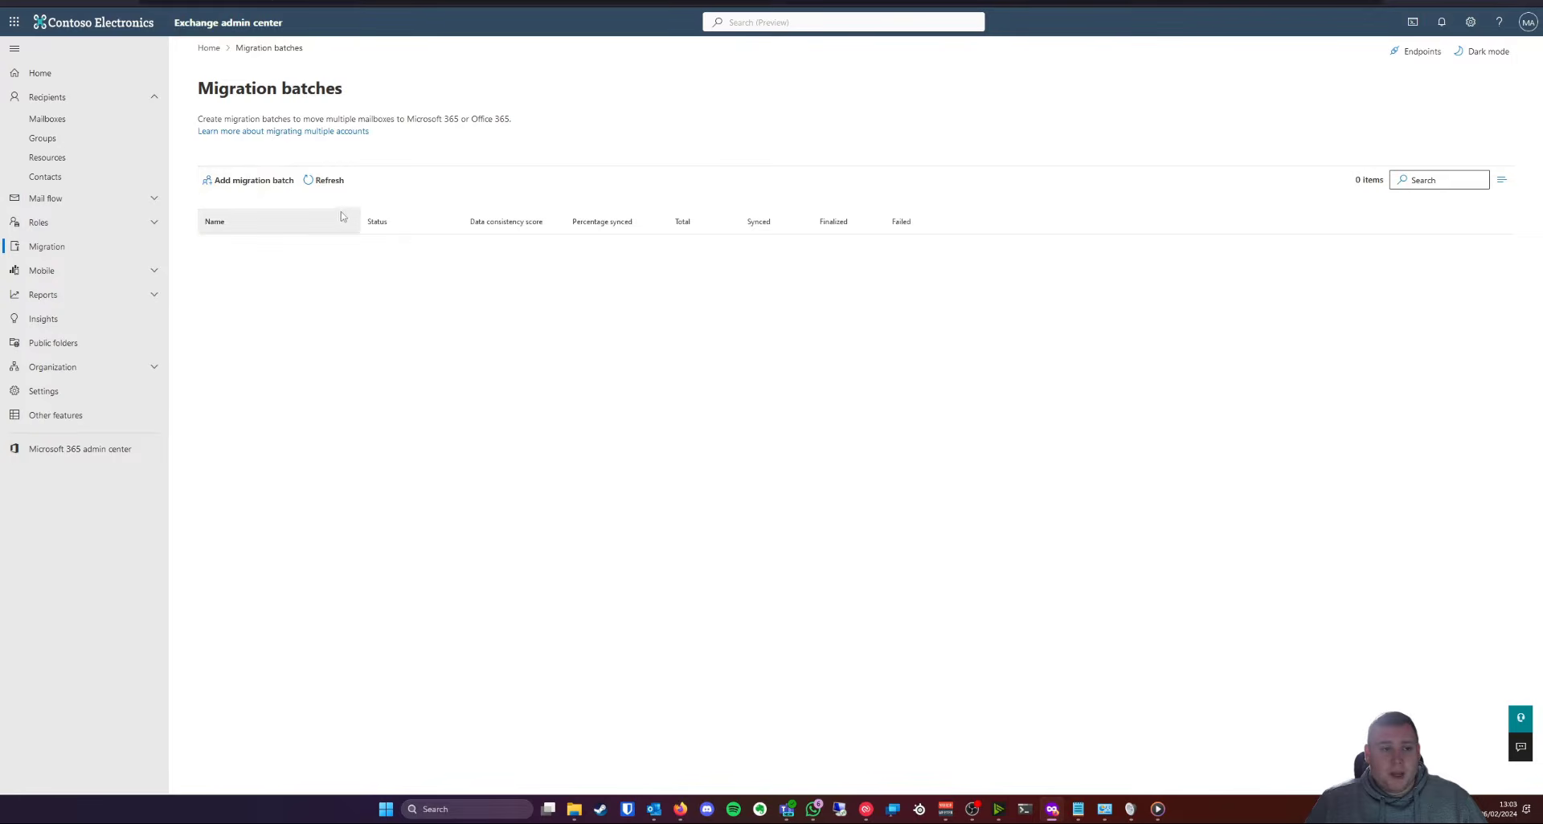
click(256, 186)
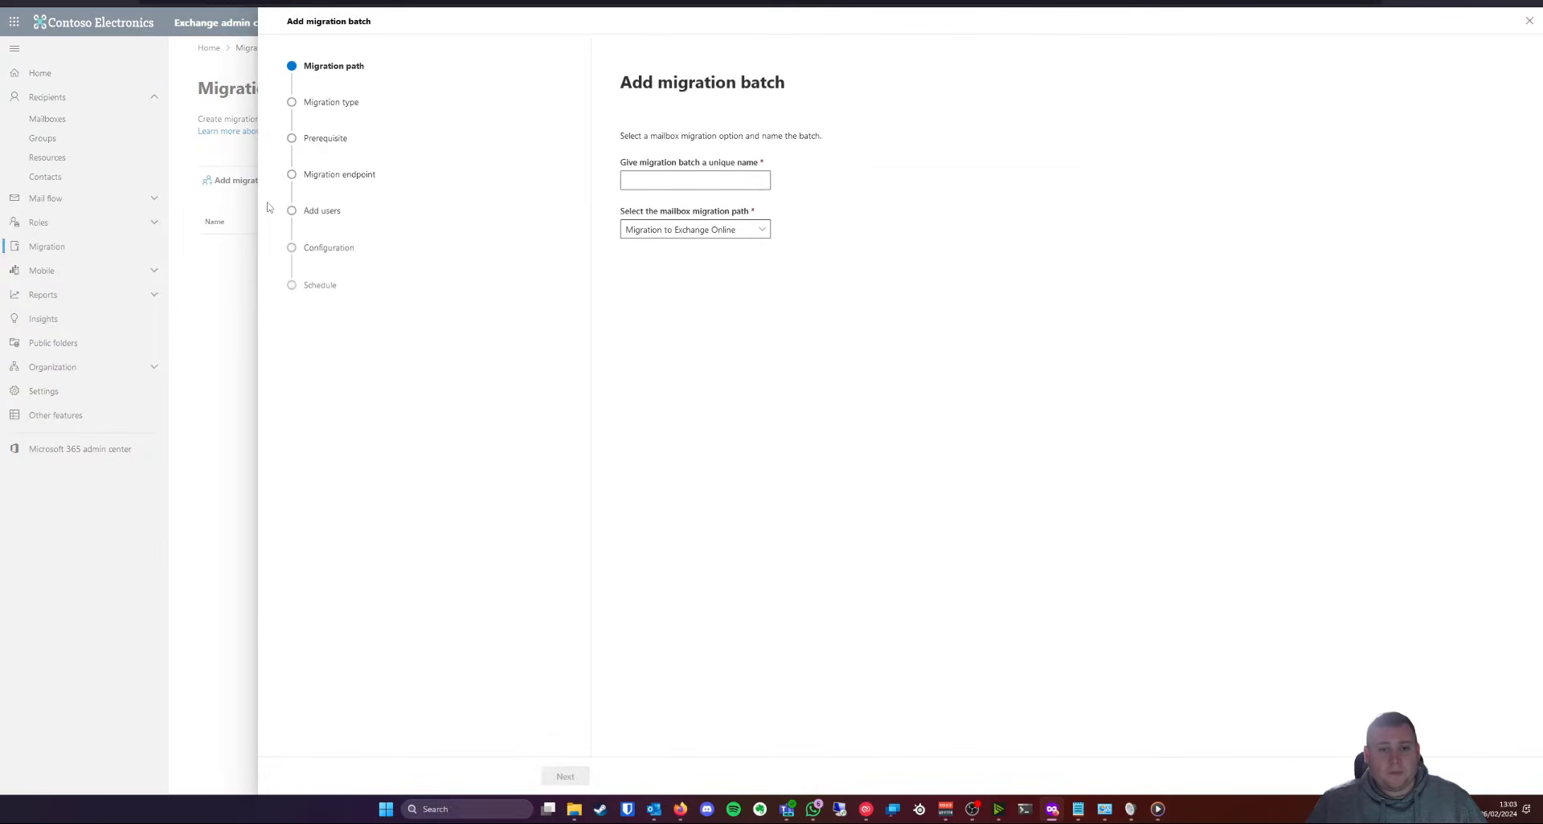
Enter a batch name and keep 'Migration to Exchange Online' as the migration path
click(688, 179)
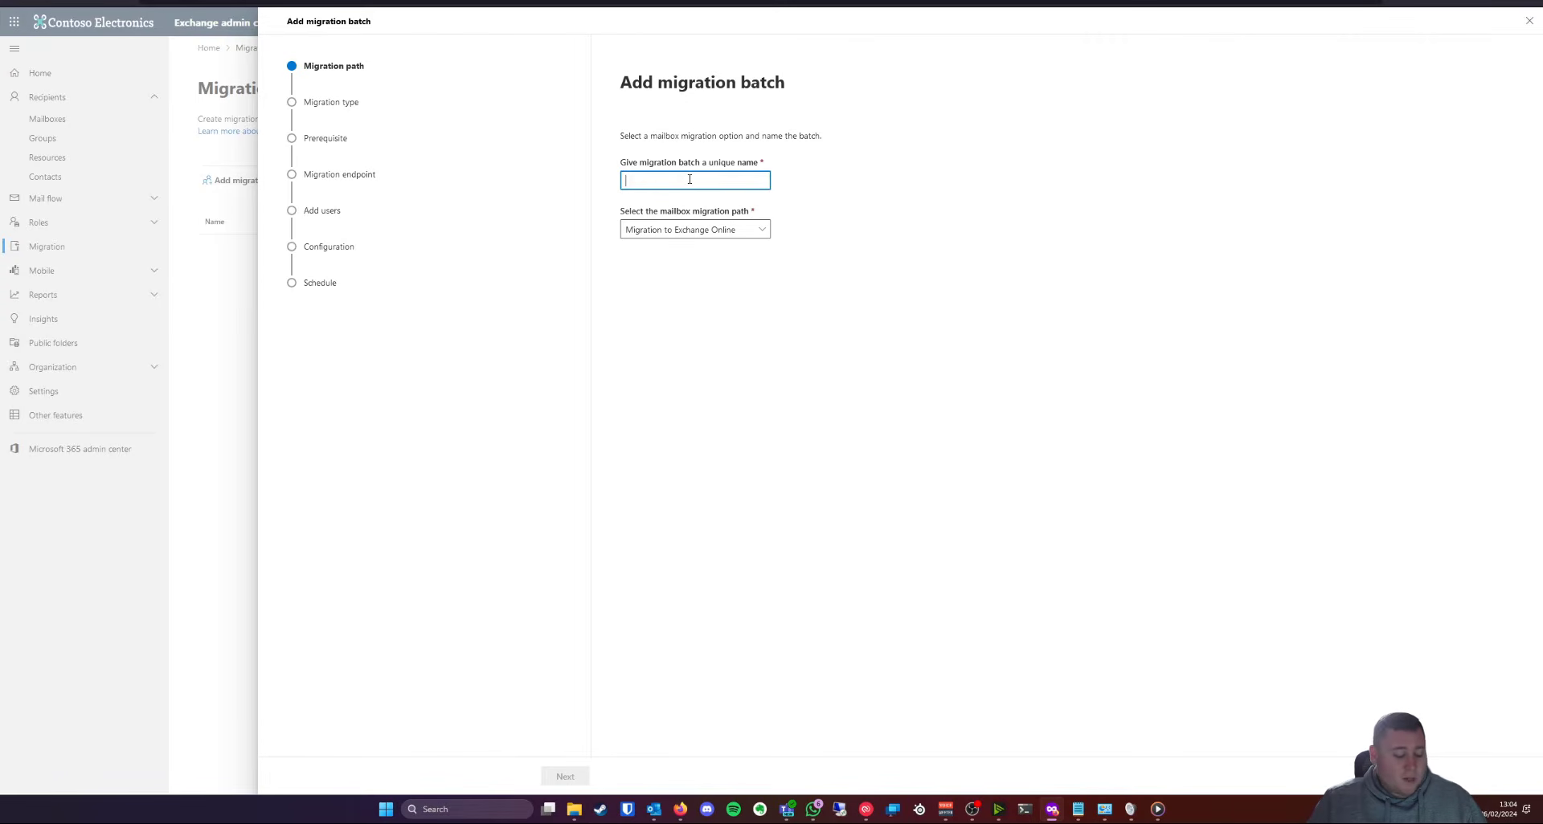
text(Matthew)
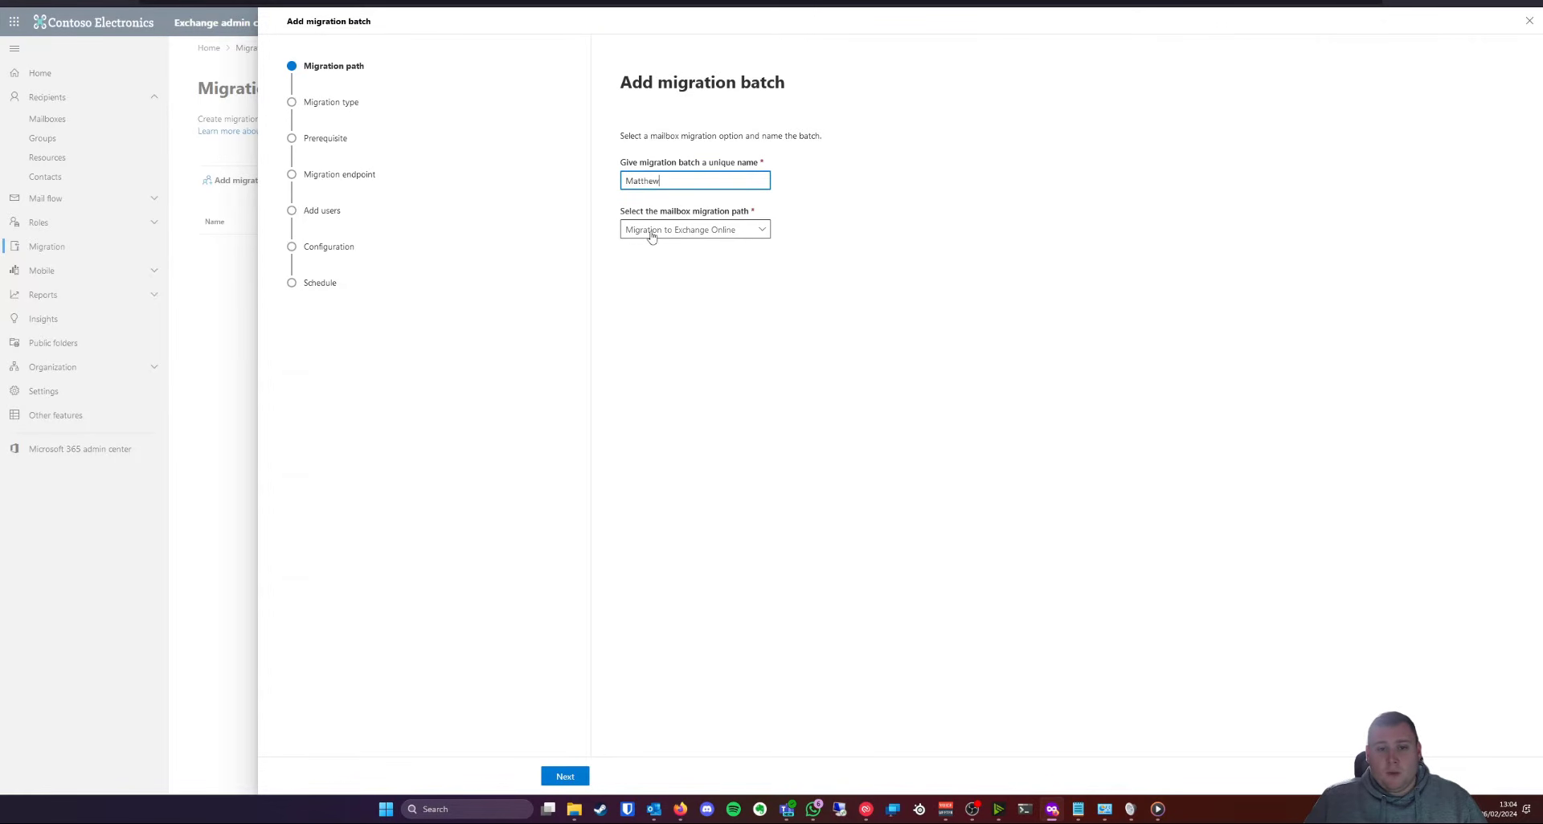
click(725, 233)
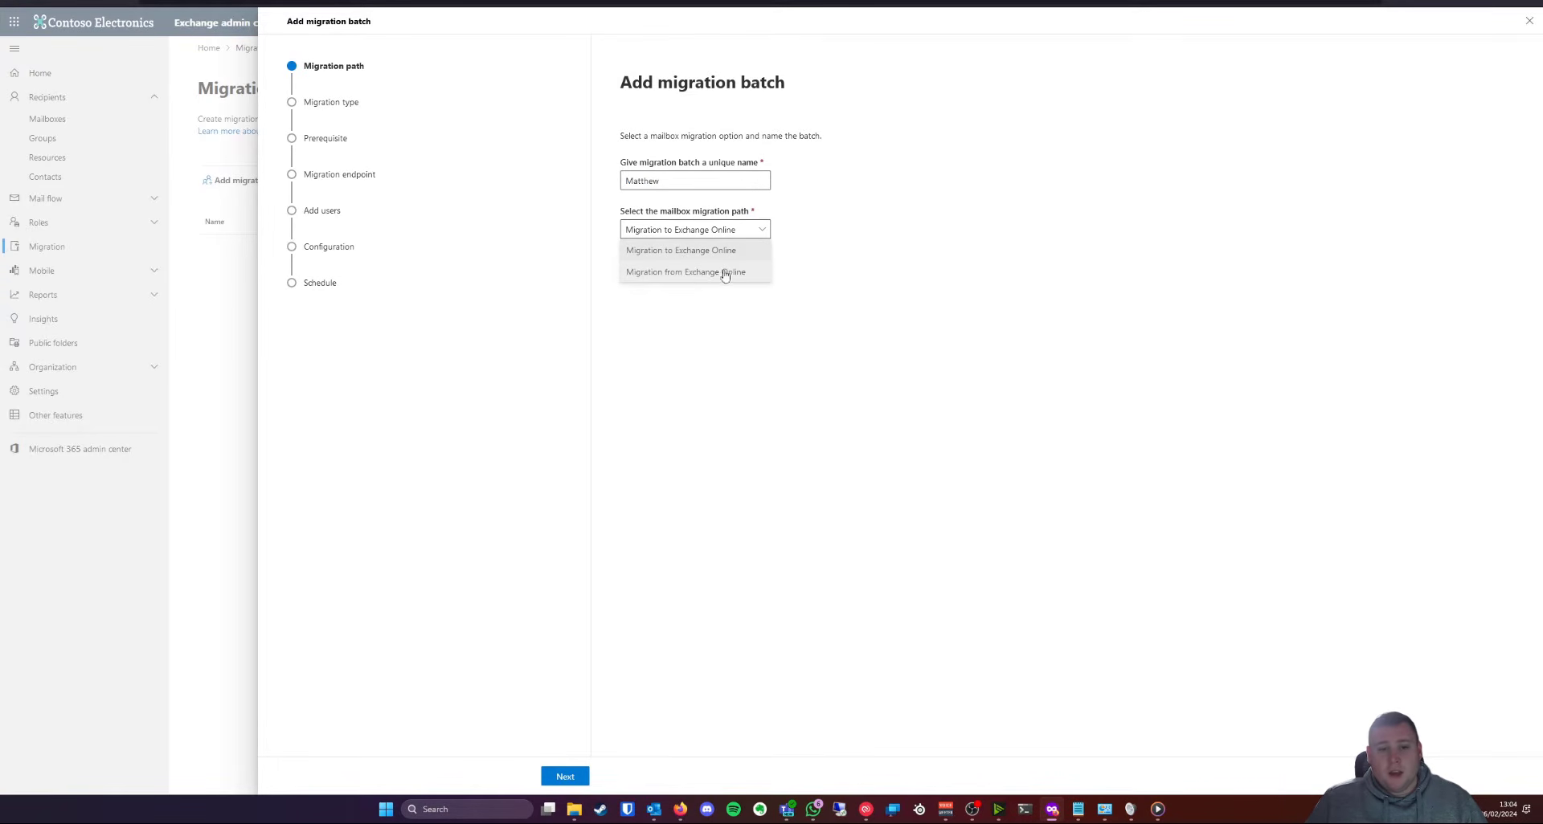
click(700, 253)
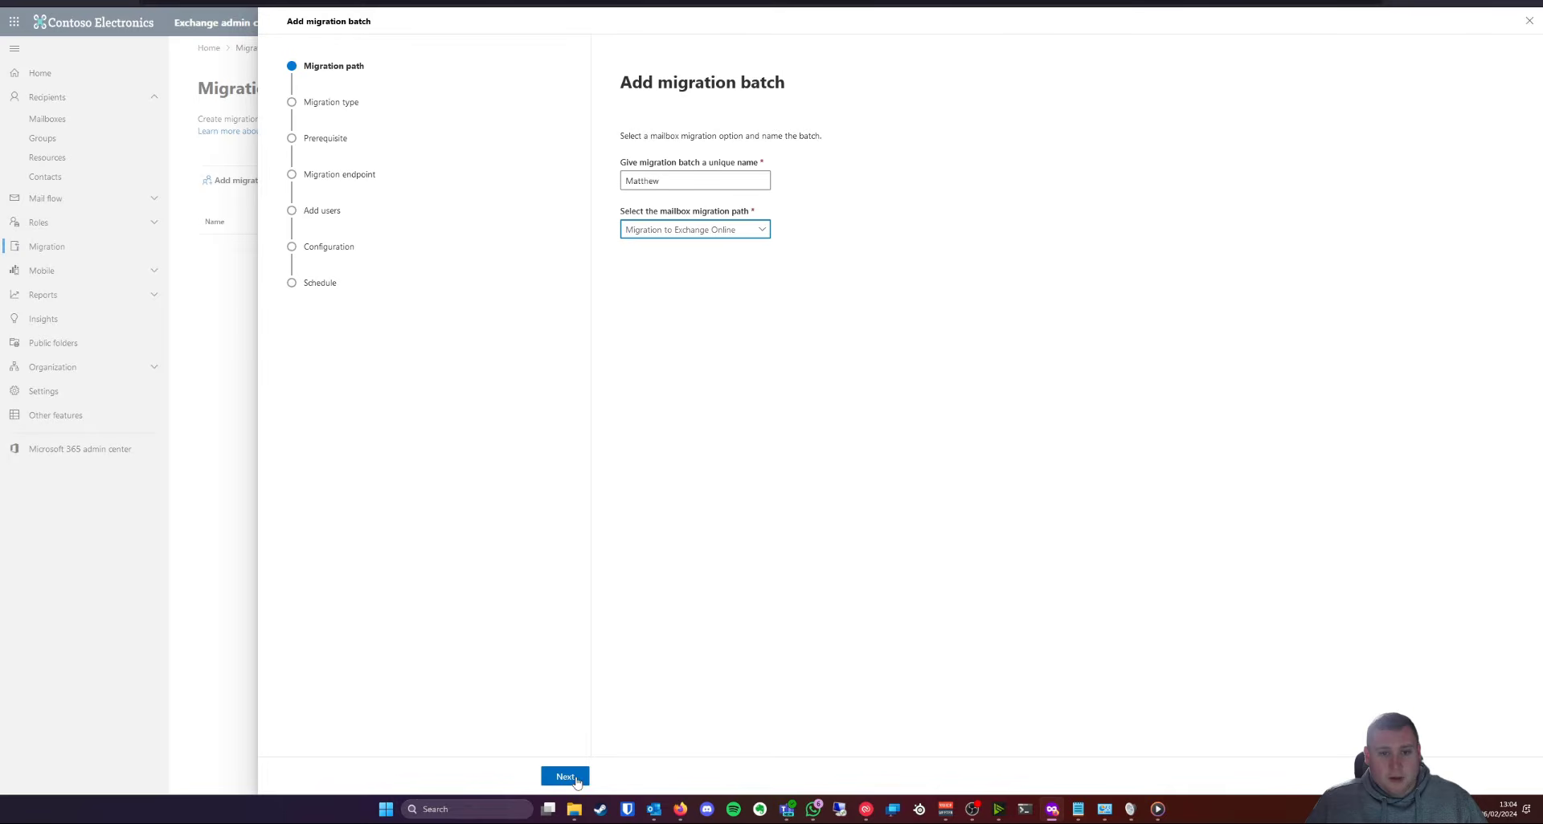
click(574, 782)
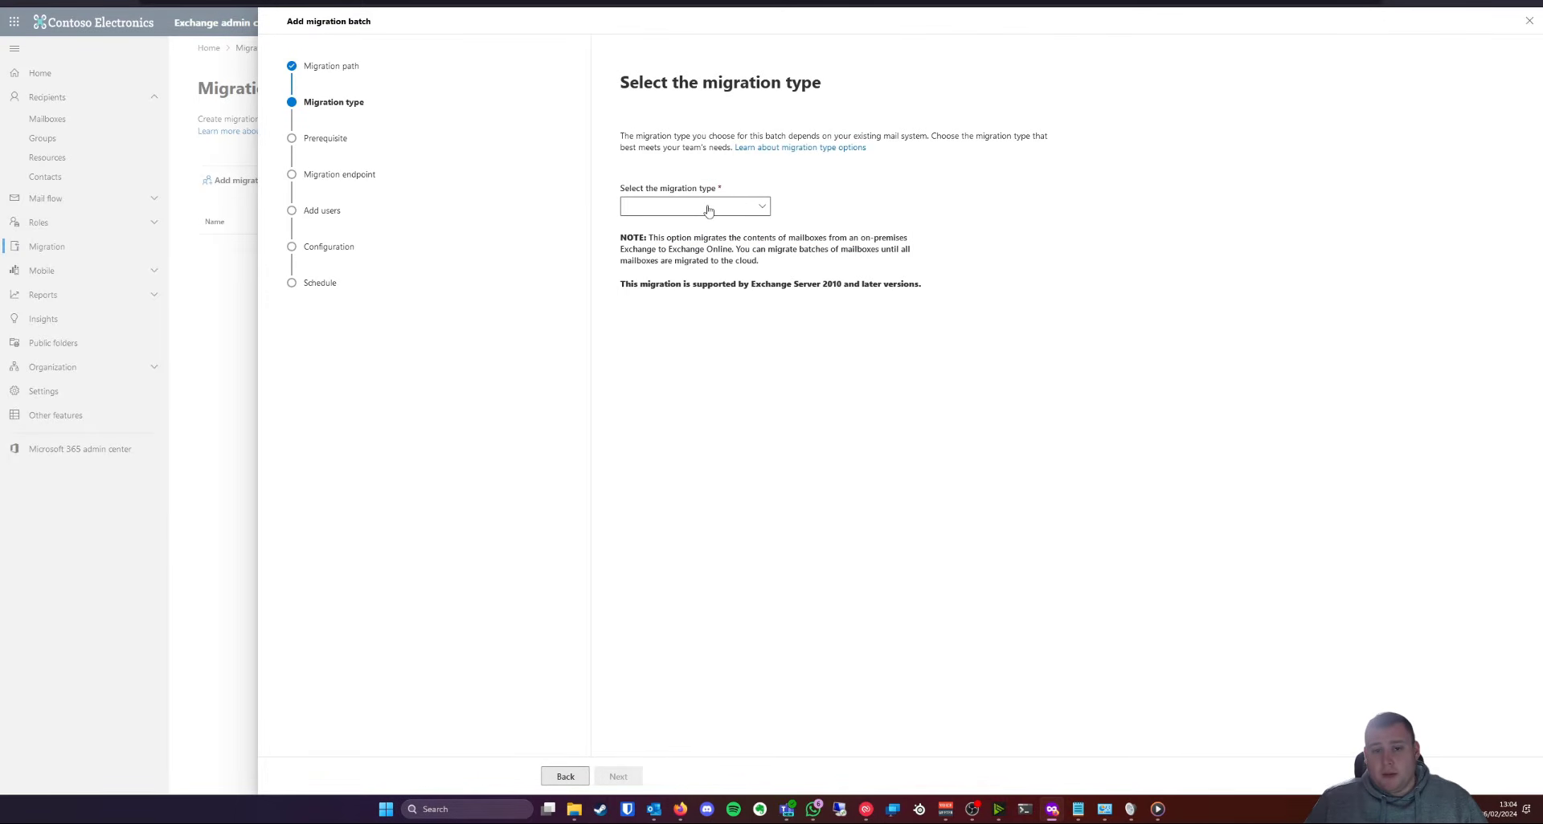
Set the migration type to IMAP migration and continue to its prerequisites page
click(713, 210)
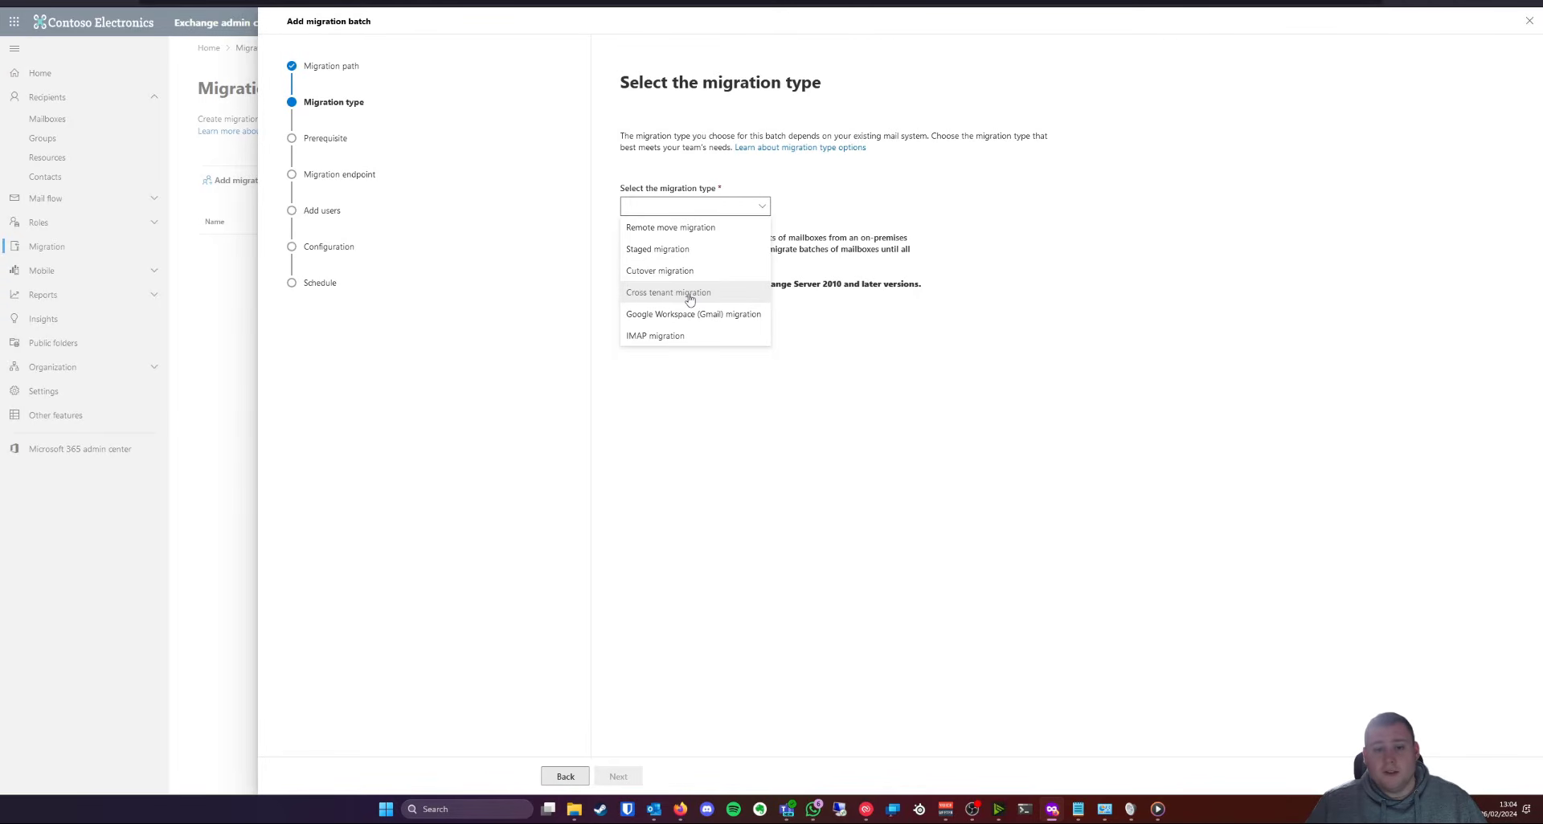
click(659, 338)
click(624, 777)
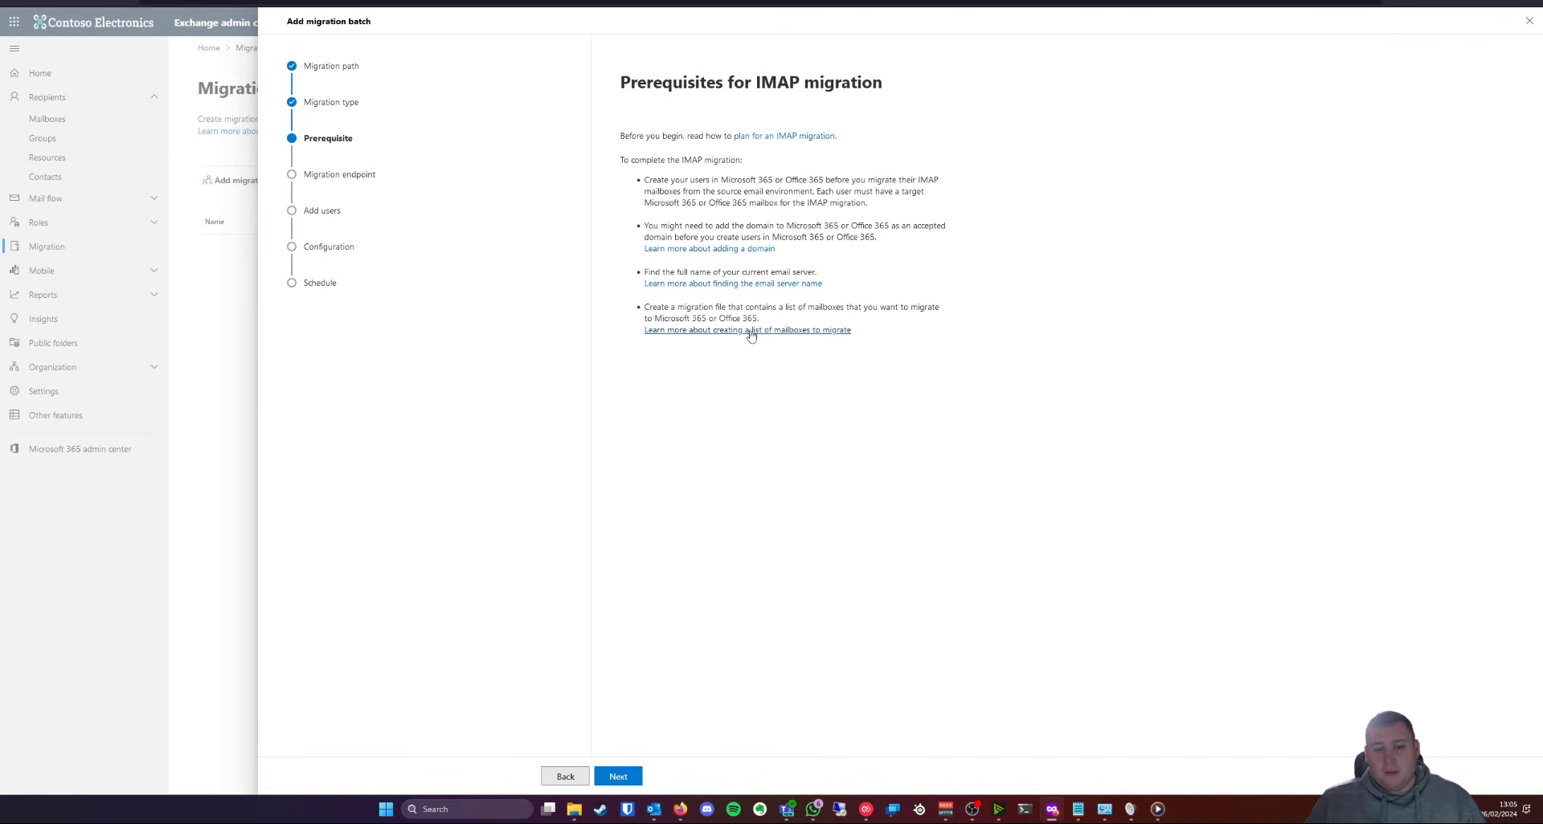
Pass the prerequisites and choose 'Create a new migration endpoint' to reach its account settings
click(618, 777)
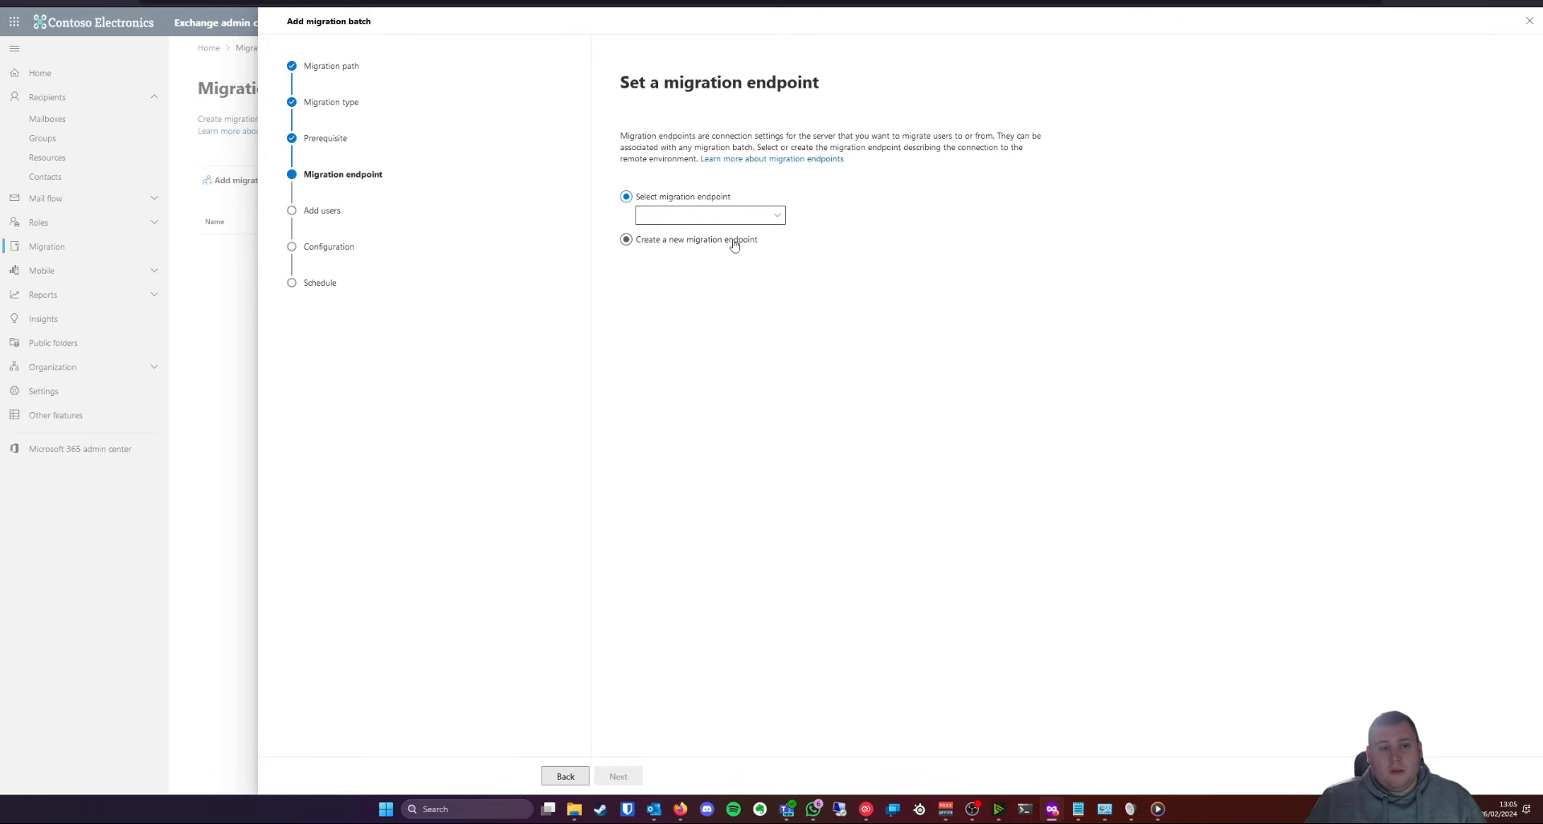
click(734, 245)
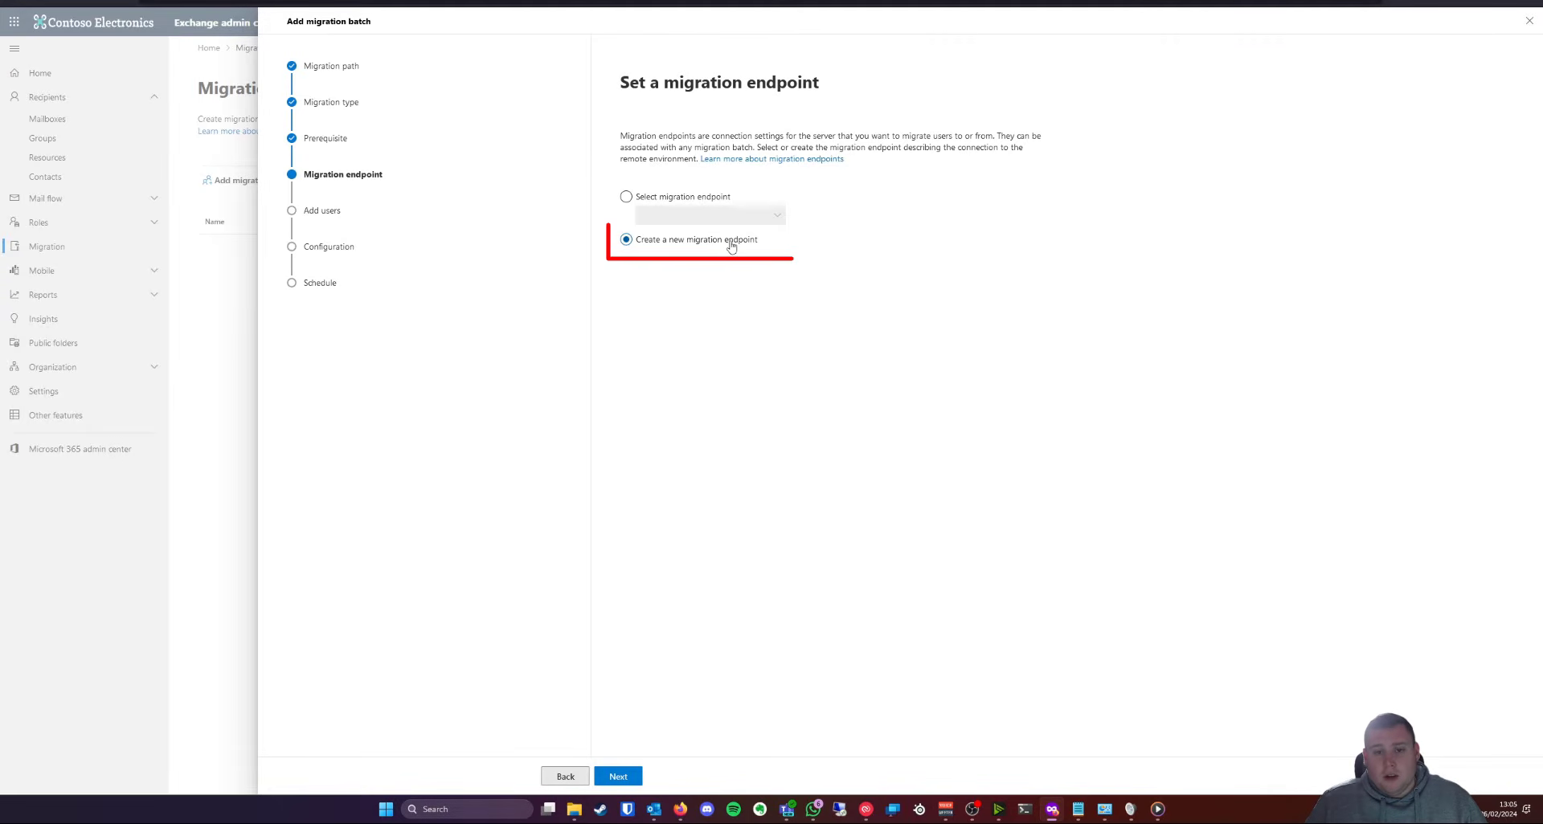
click(618, 776)
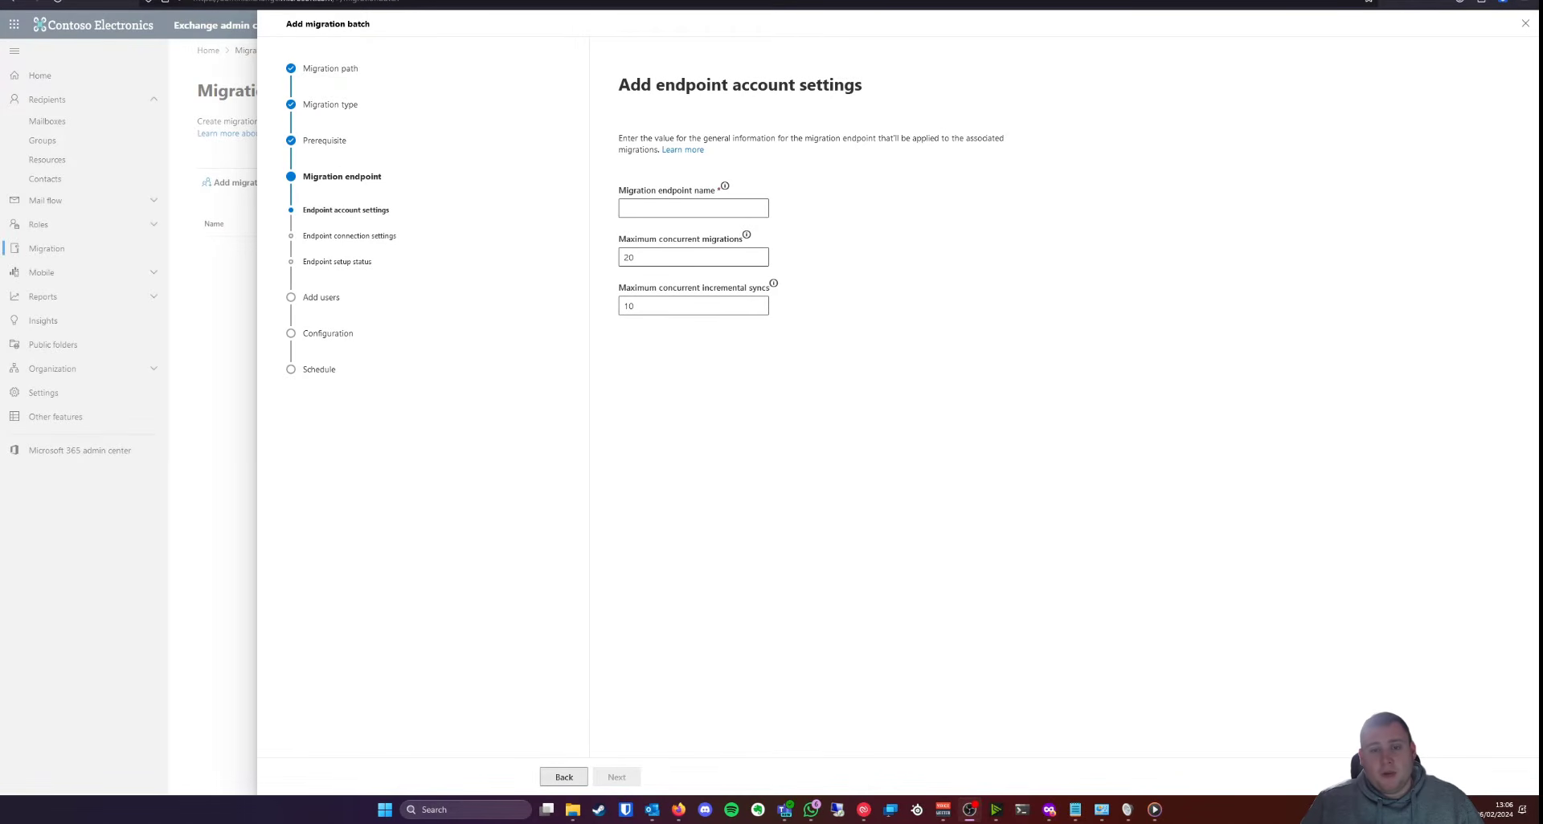
Name the endpoint 'Eco Web Hosting', leaving 20 concurrent migrations and 10 incremental syncs
click(685, 210)
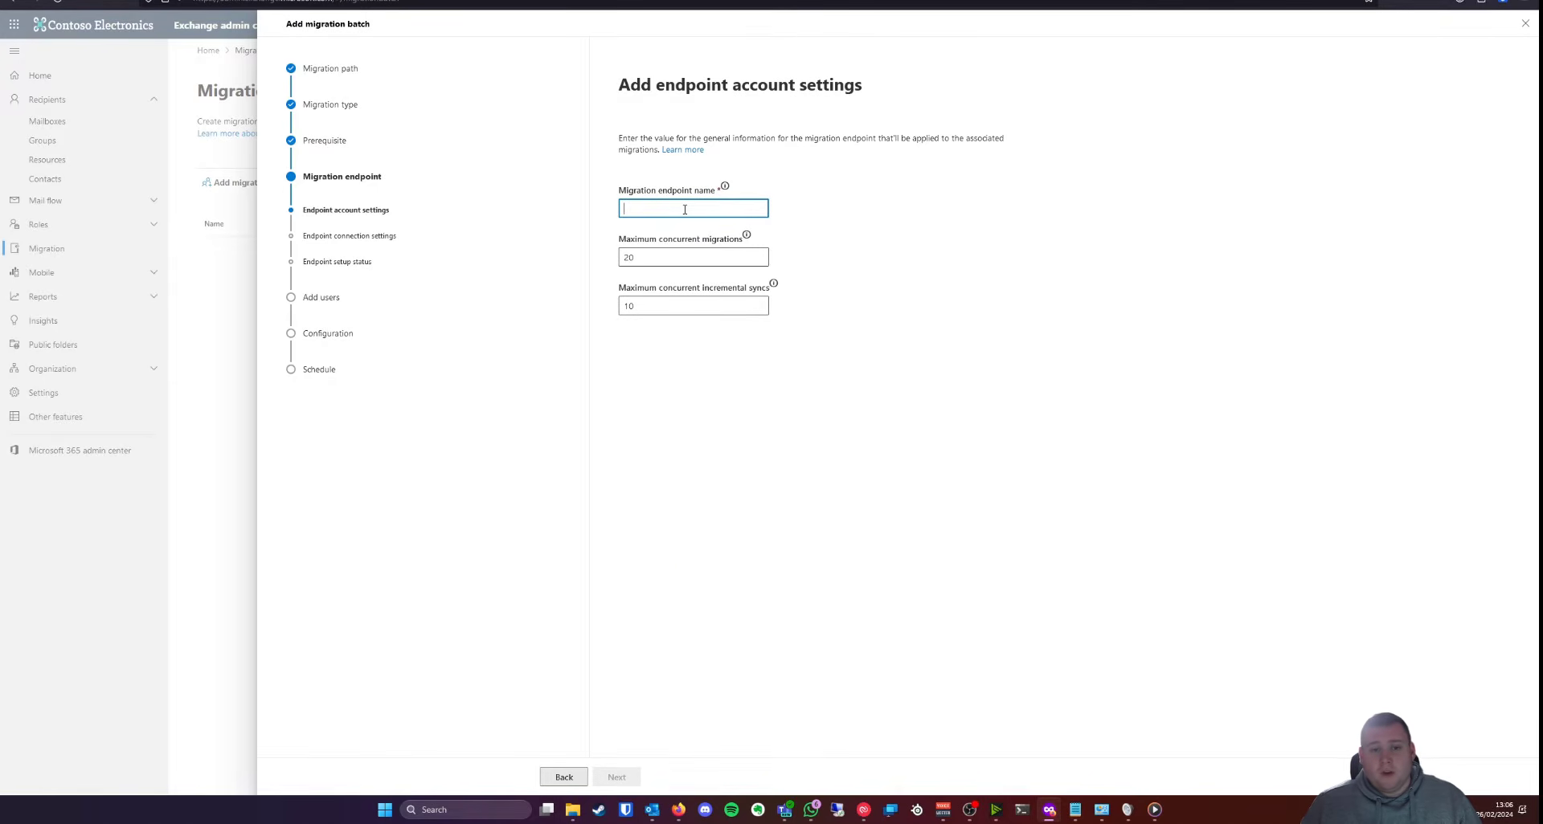
text(Eco Web Hosting)
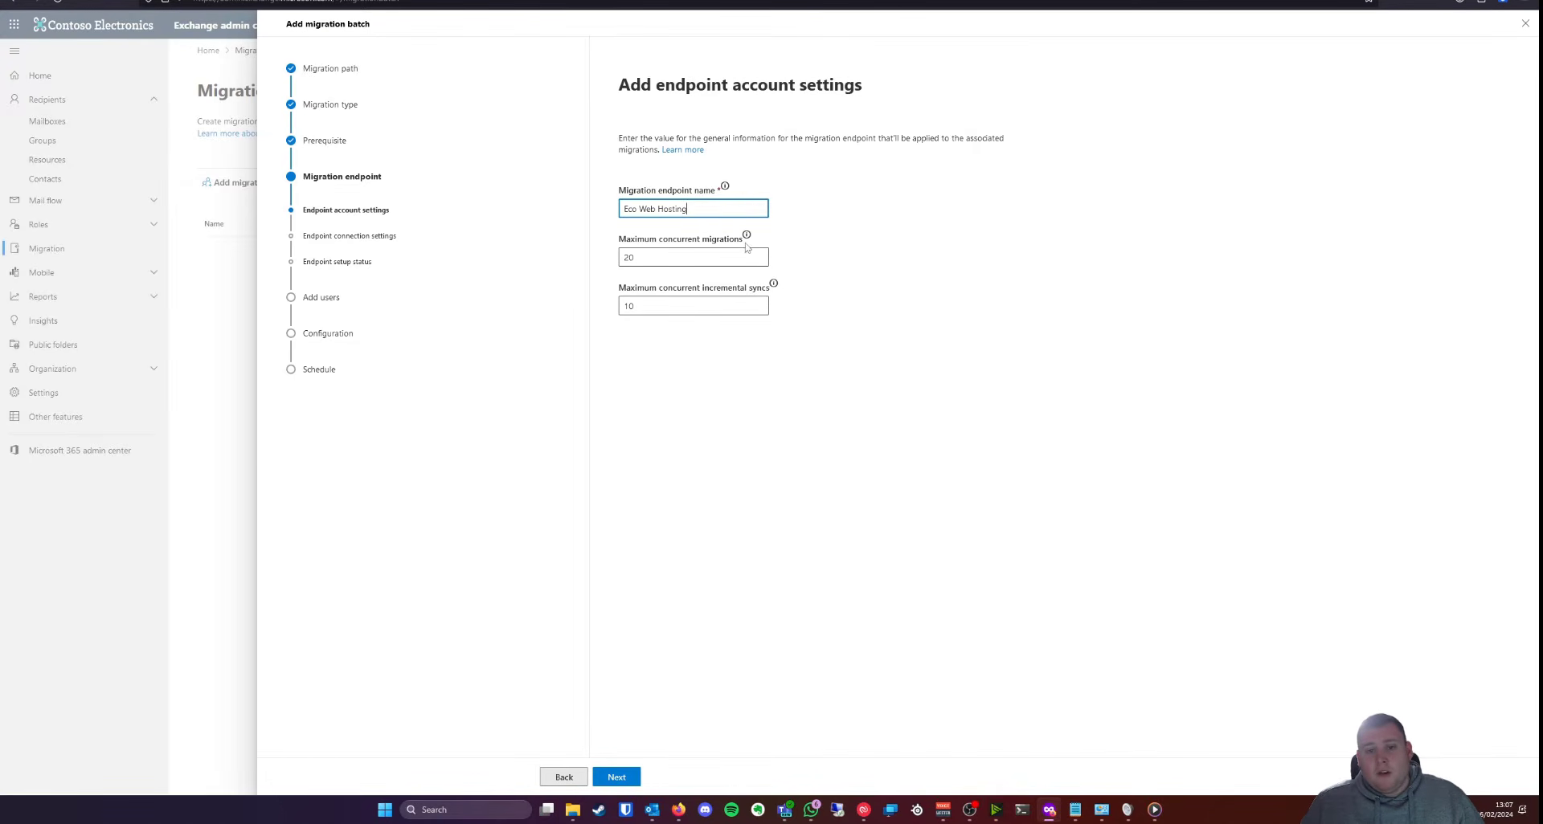
mouse_move(746, 234)
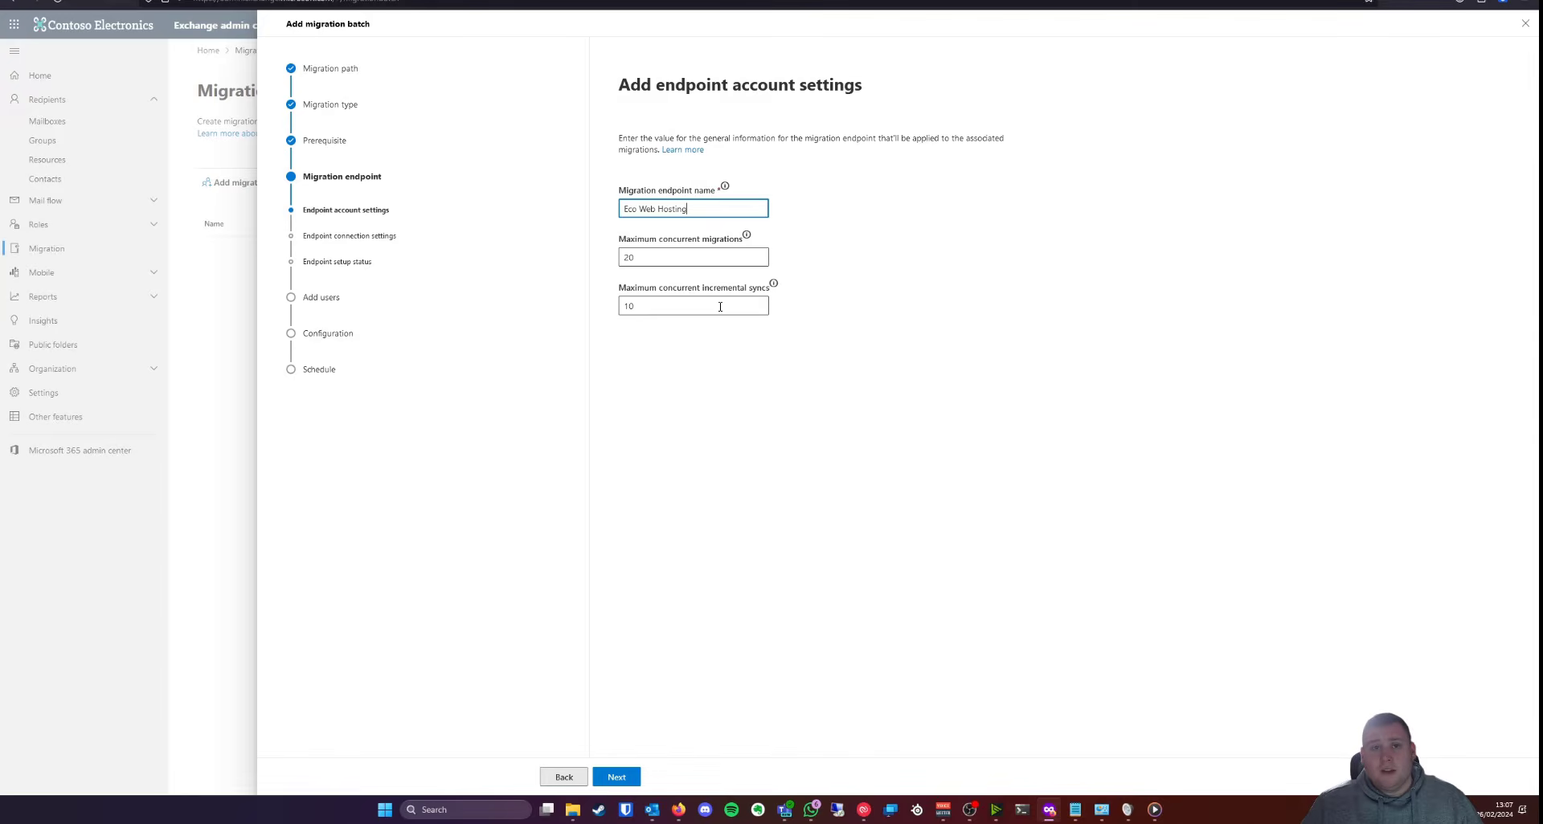
click(615, 777)
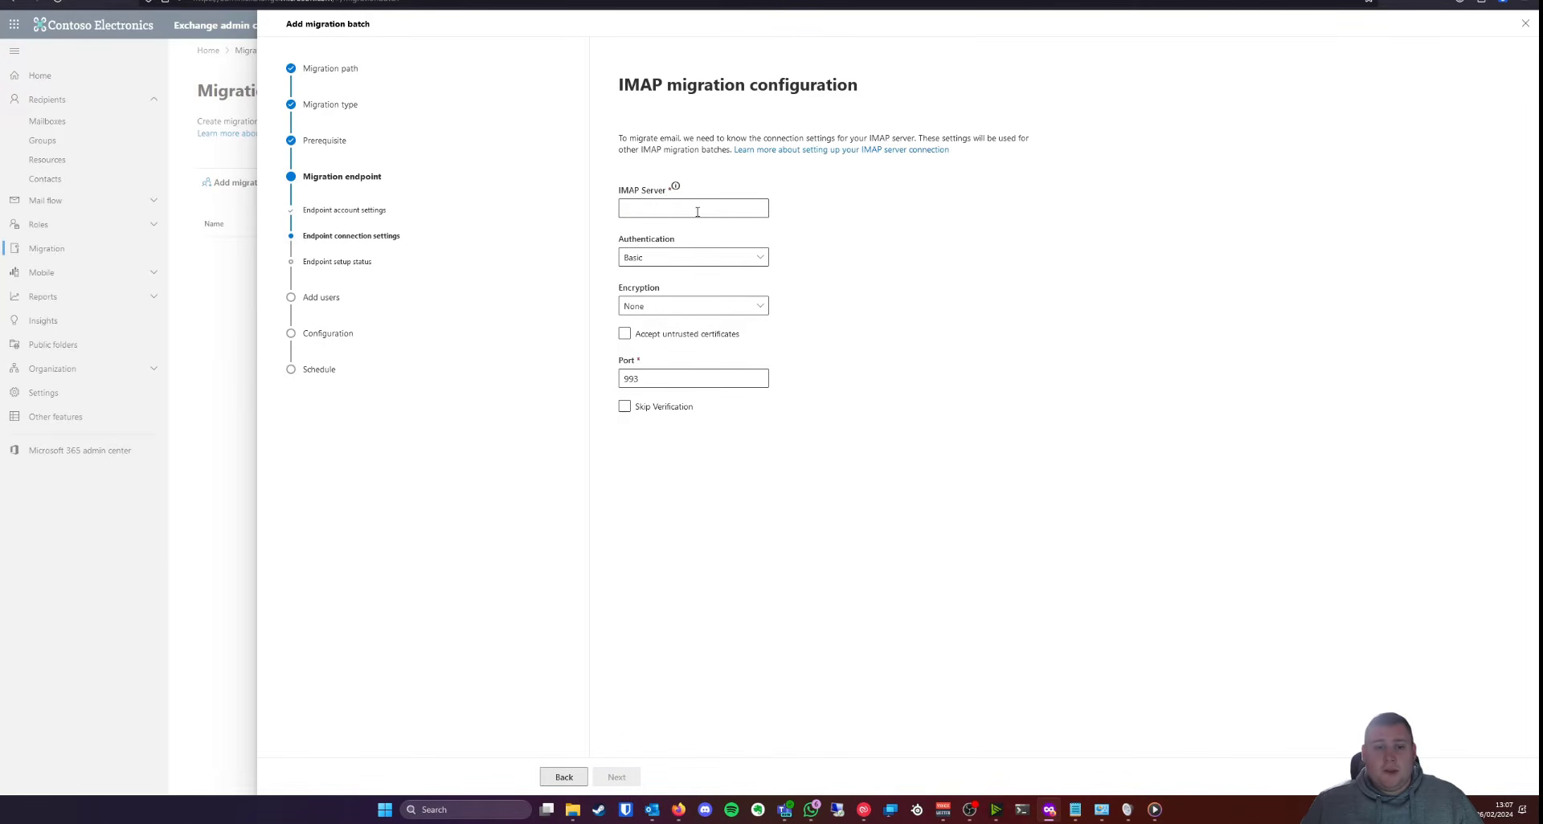
Set the IMAP server to imap.stackmail.com with Basic authentication, SSL and port 993
click(671, 211)
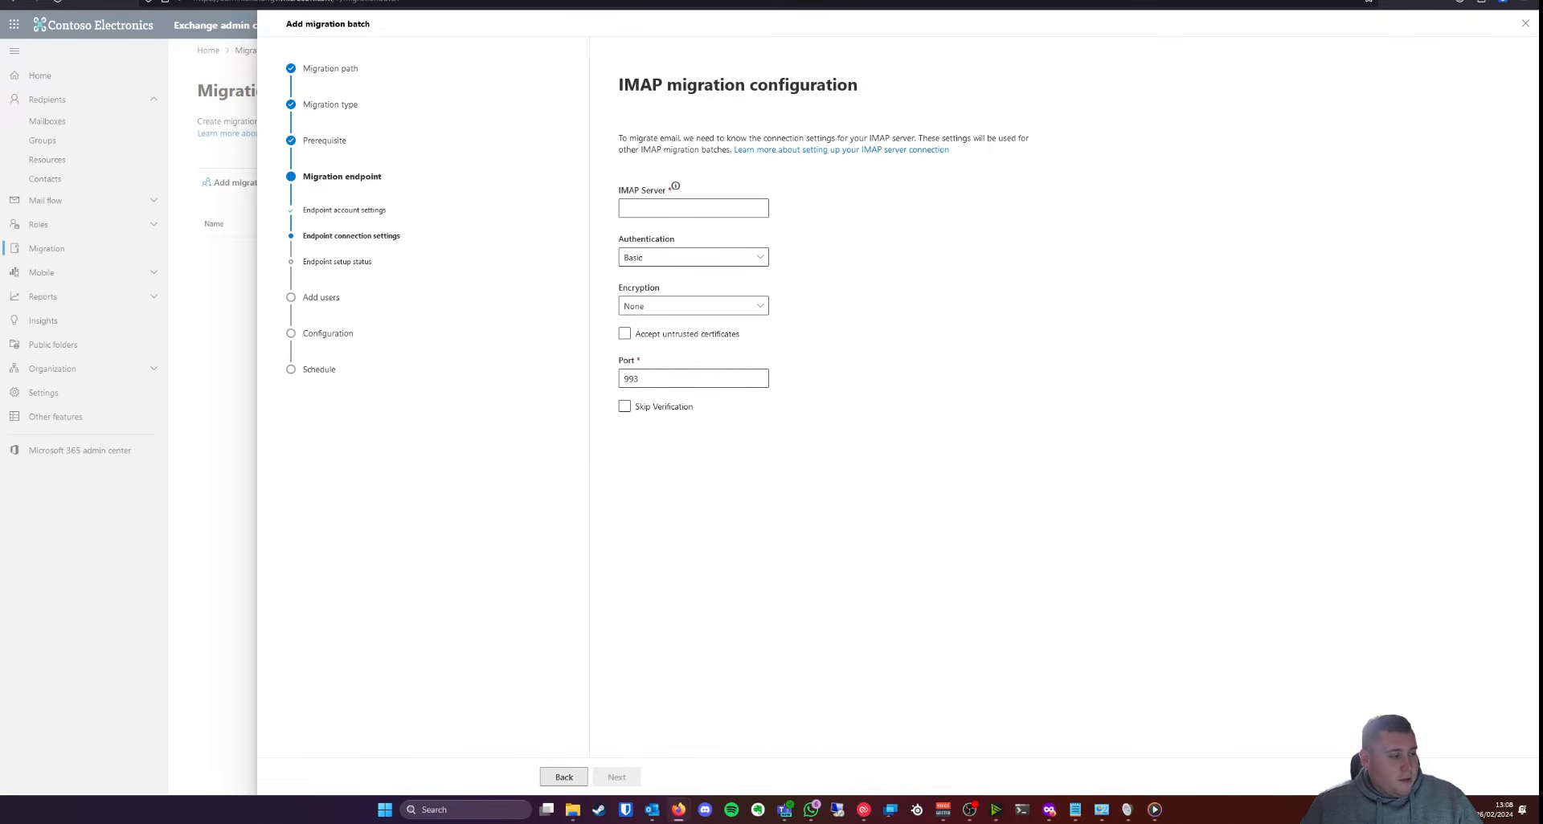
click(680, 213)
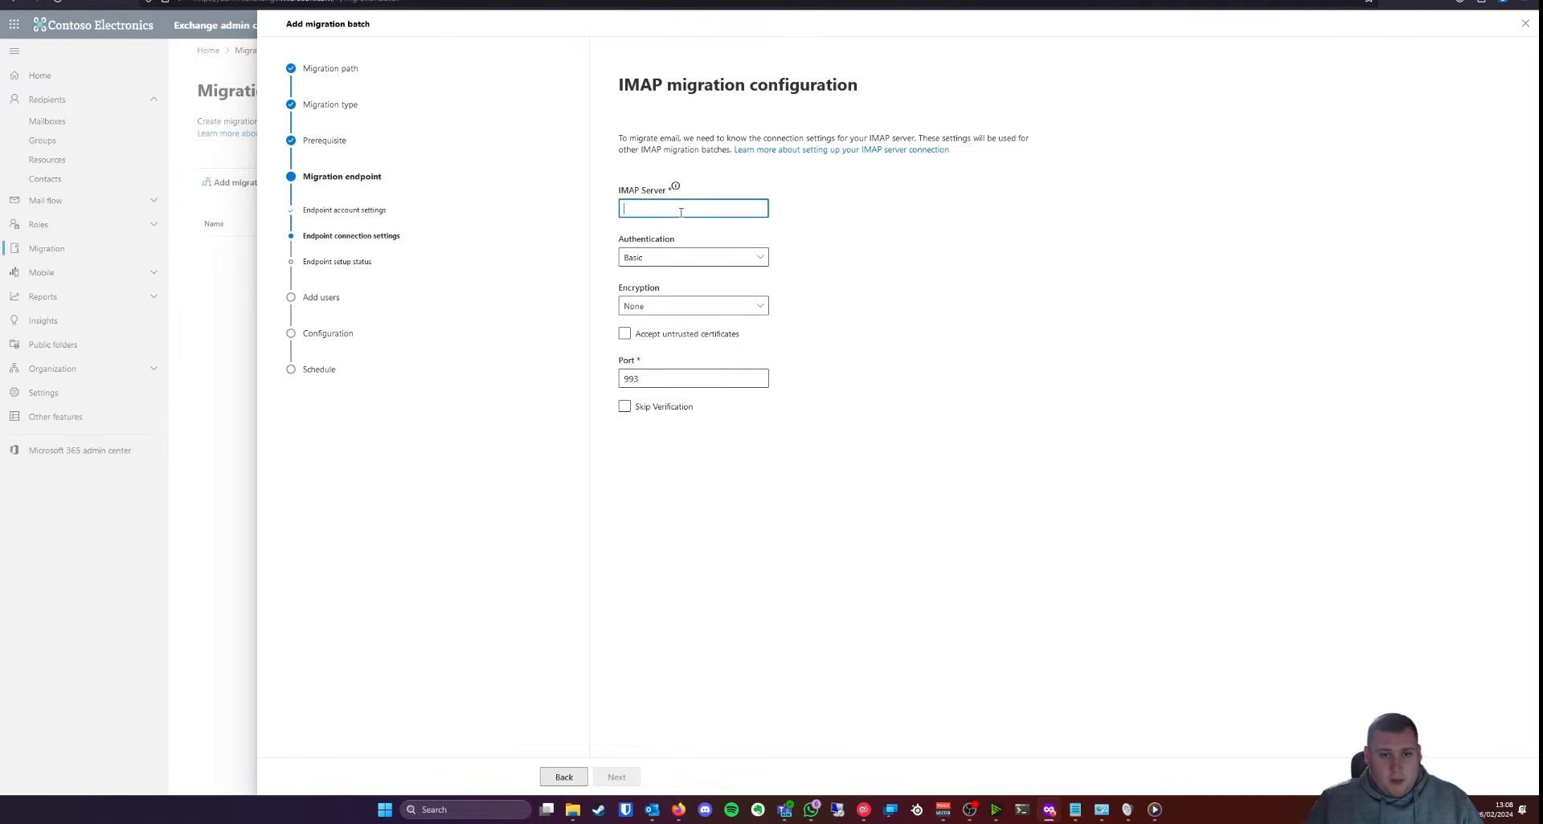
text(imap.stackmail.com)
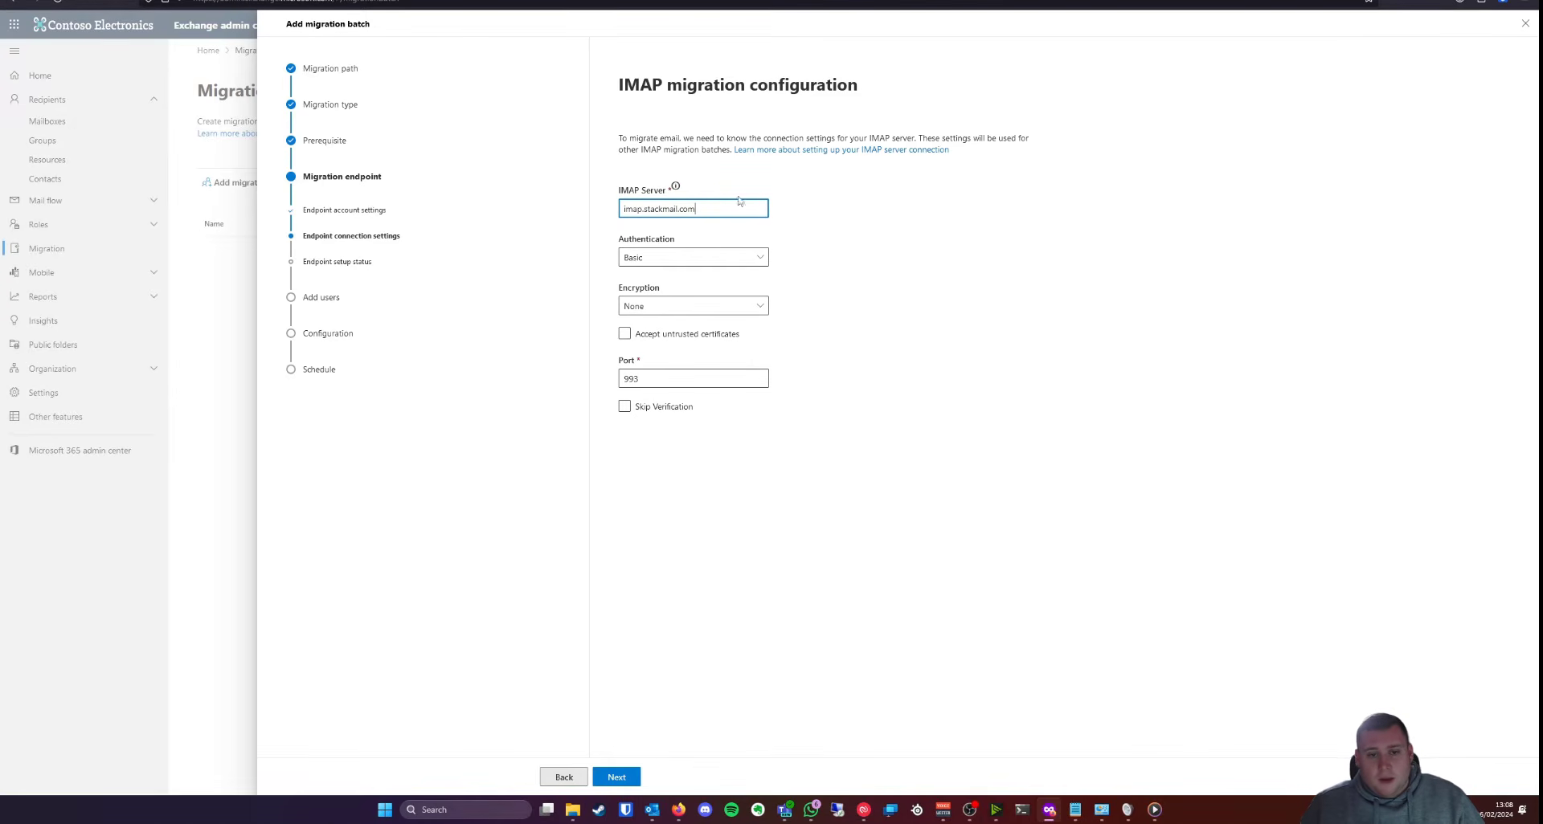
click(683, 258)
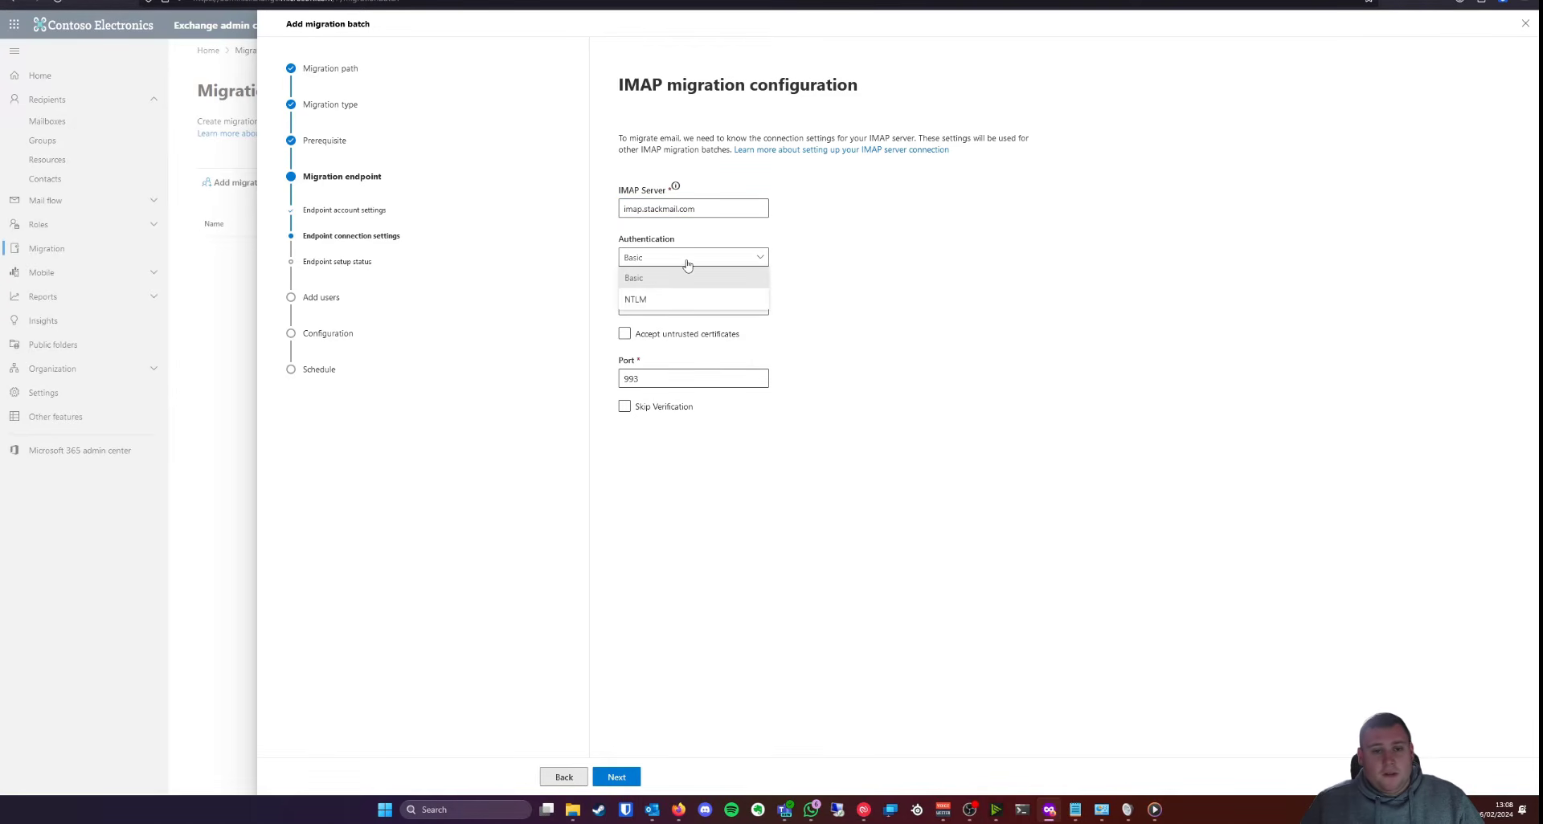
click(666, 287)
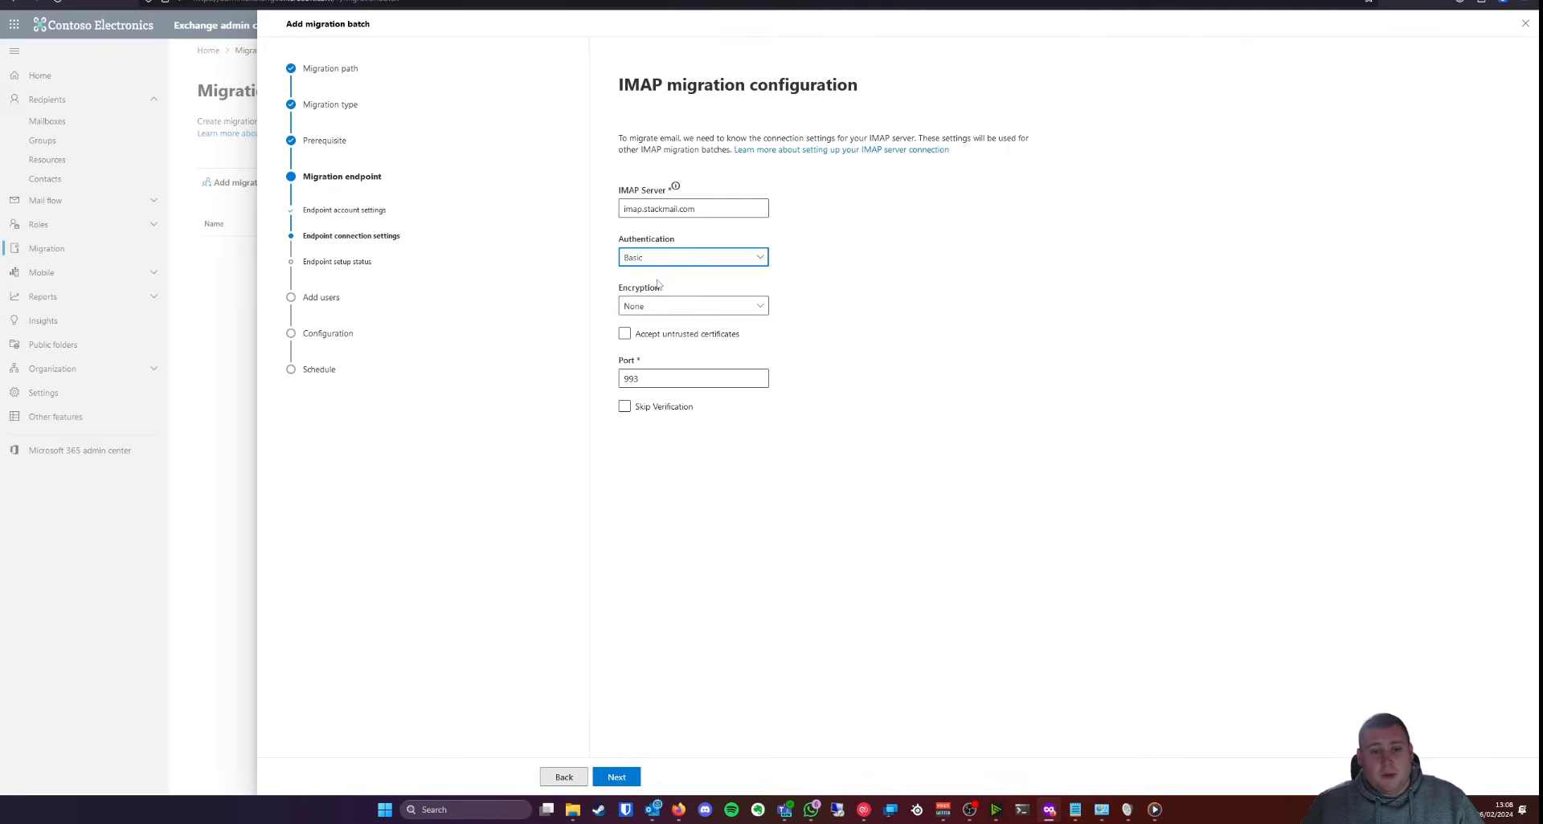
click(653, 313)
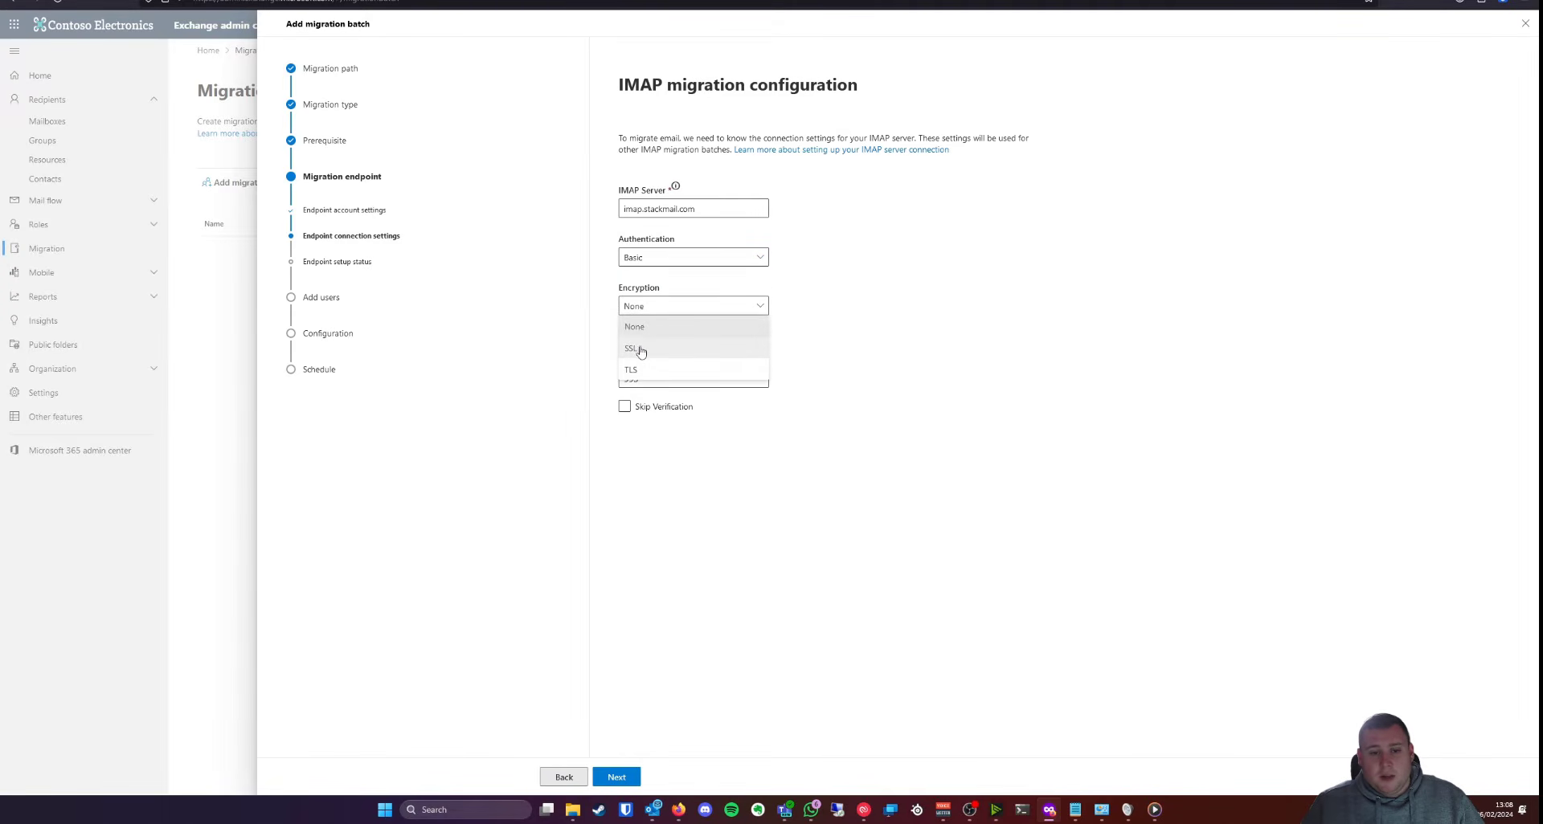
click(644, 348)
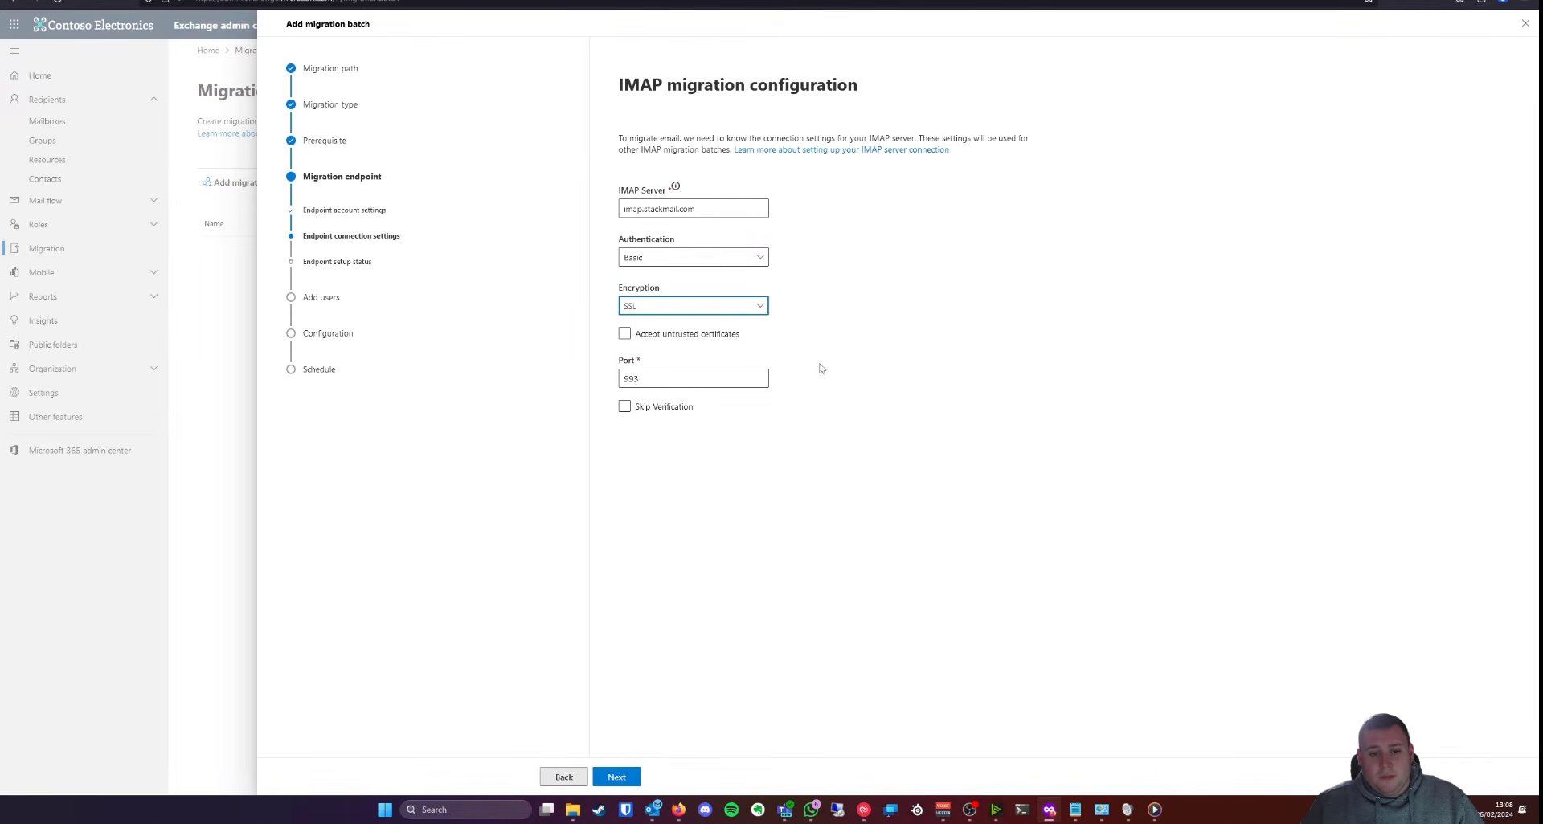
click(622, 379)
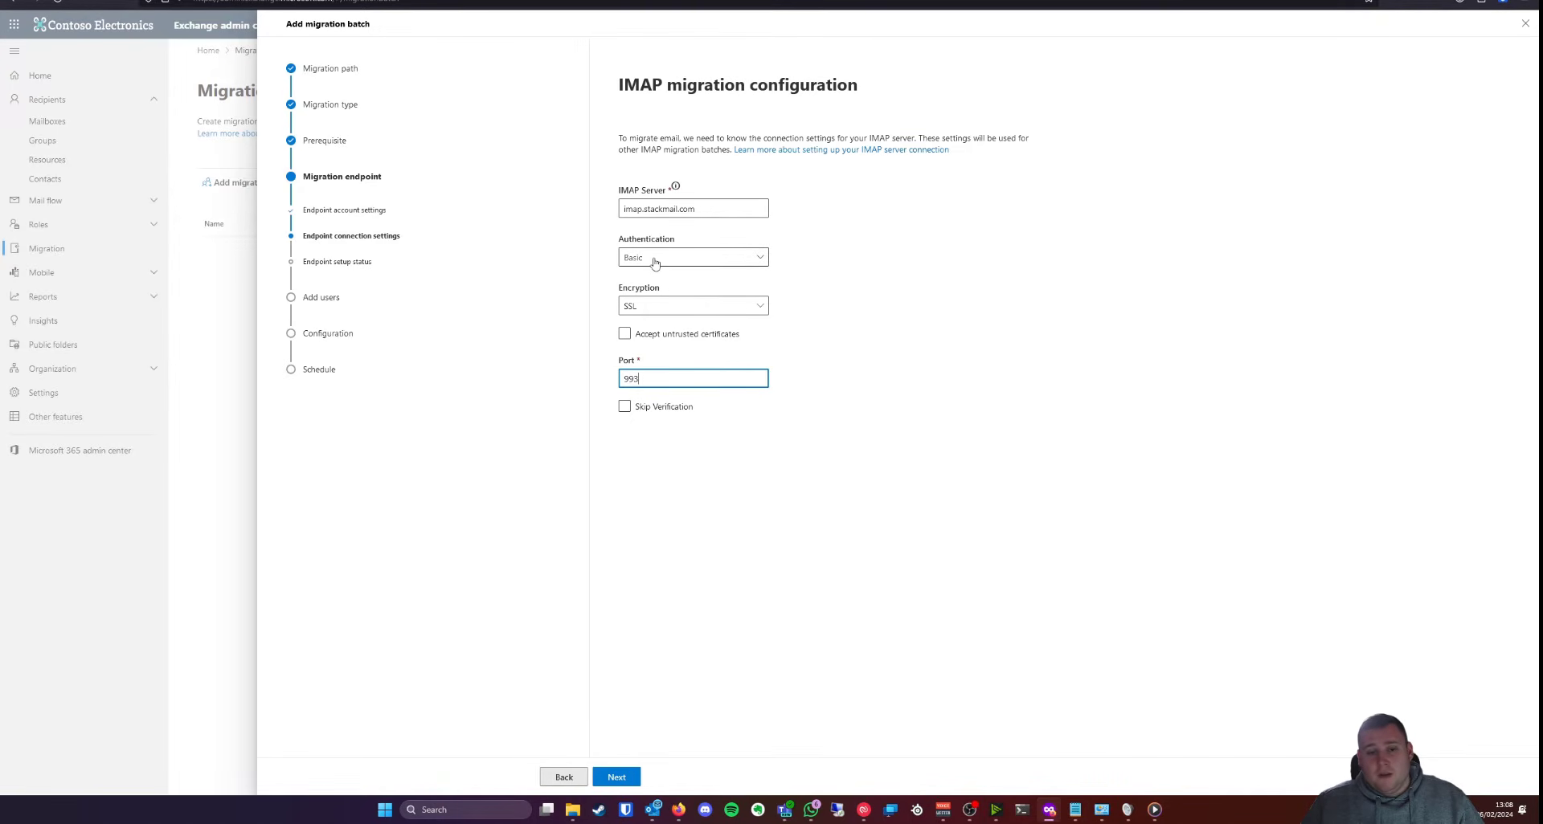
Leave the untrusted-certificate and skip-verification options off and create the endpoint
click(670, 339)
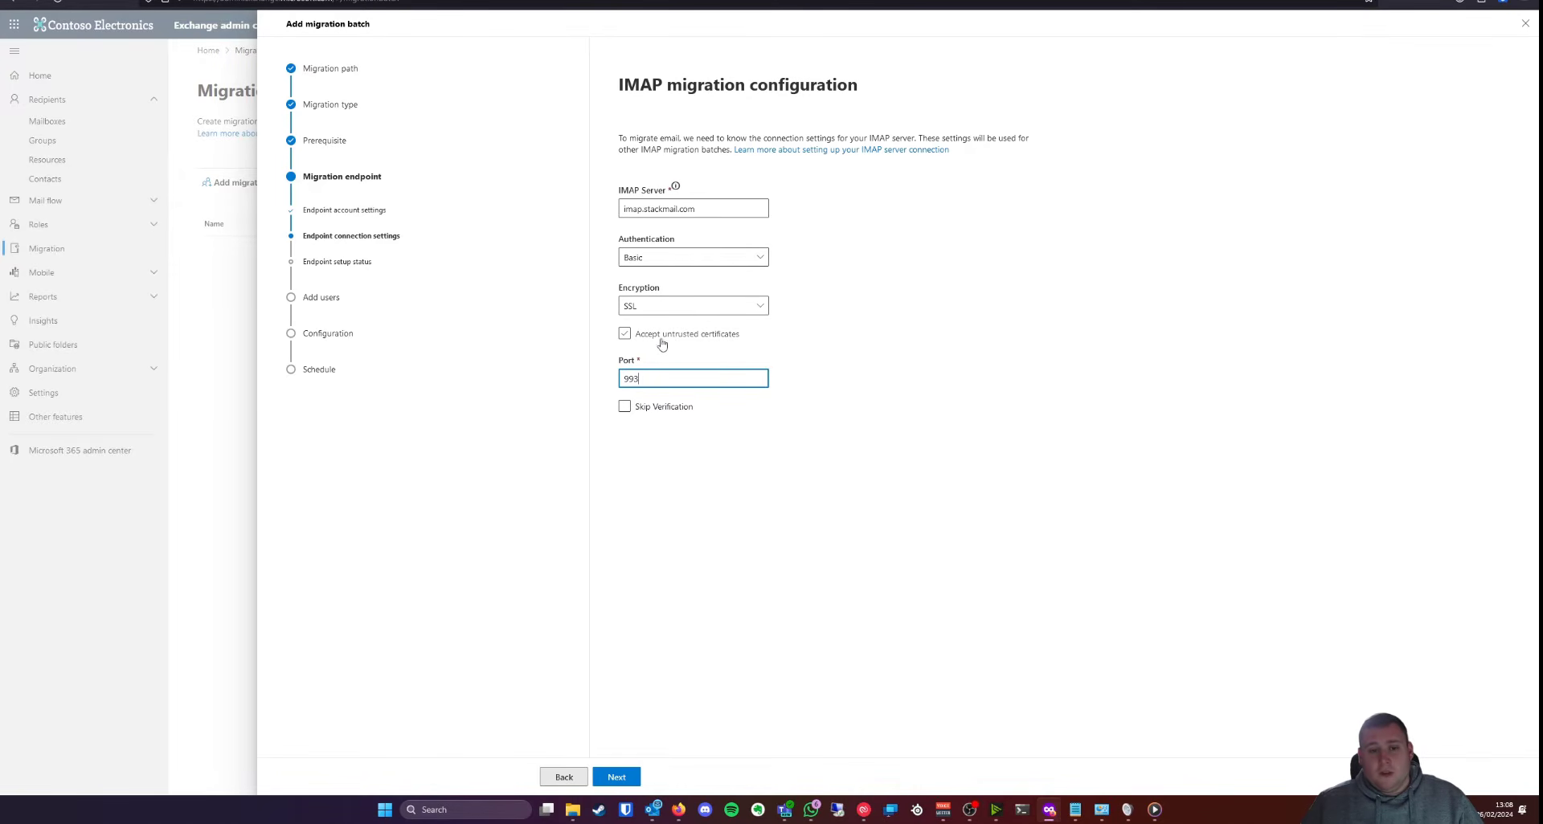
click(679, 341)
click(660, 409)
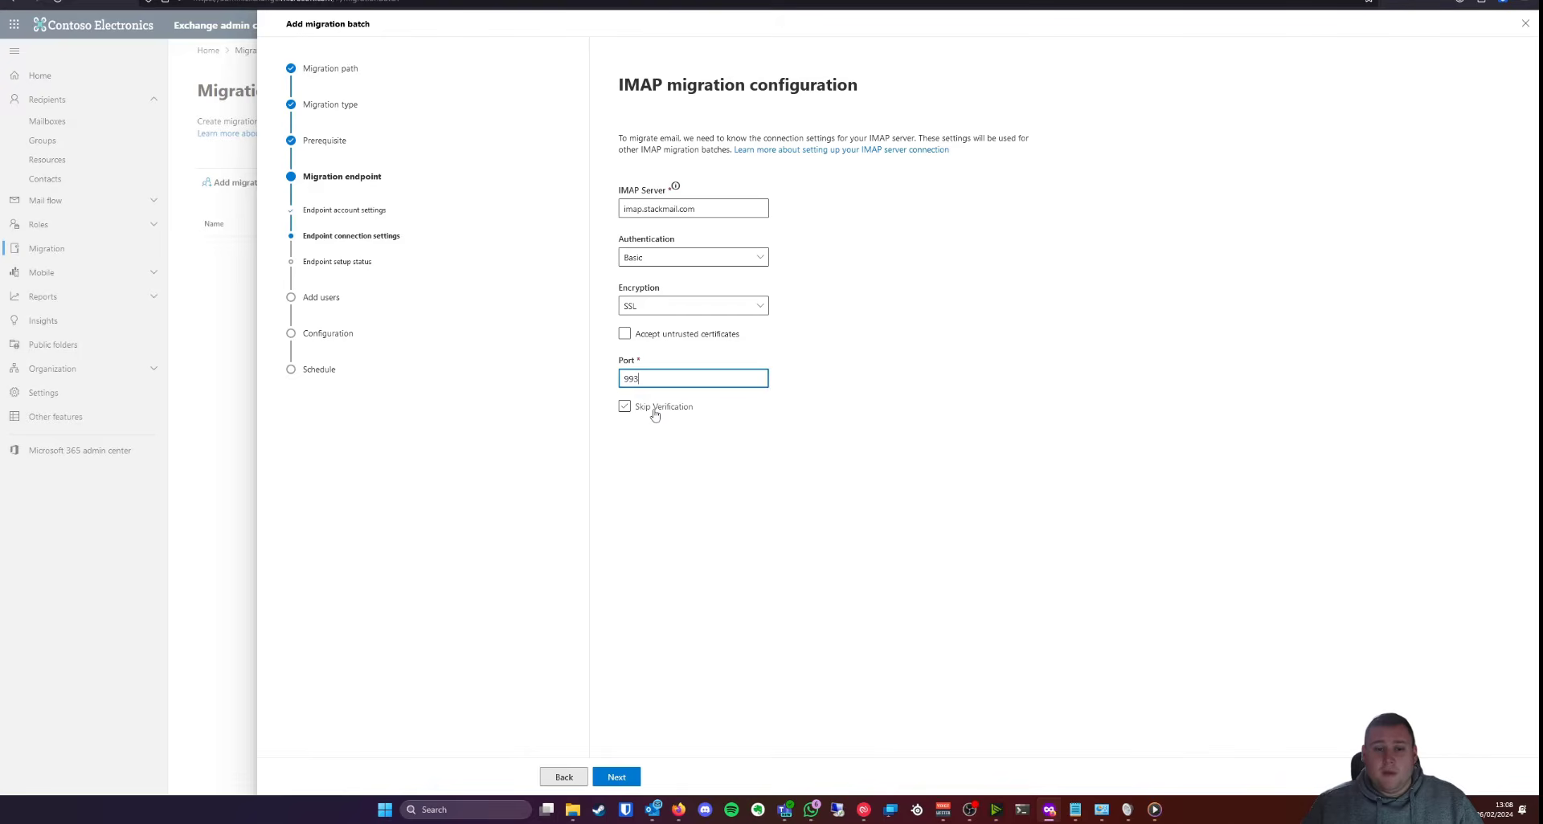
click(654, 411)
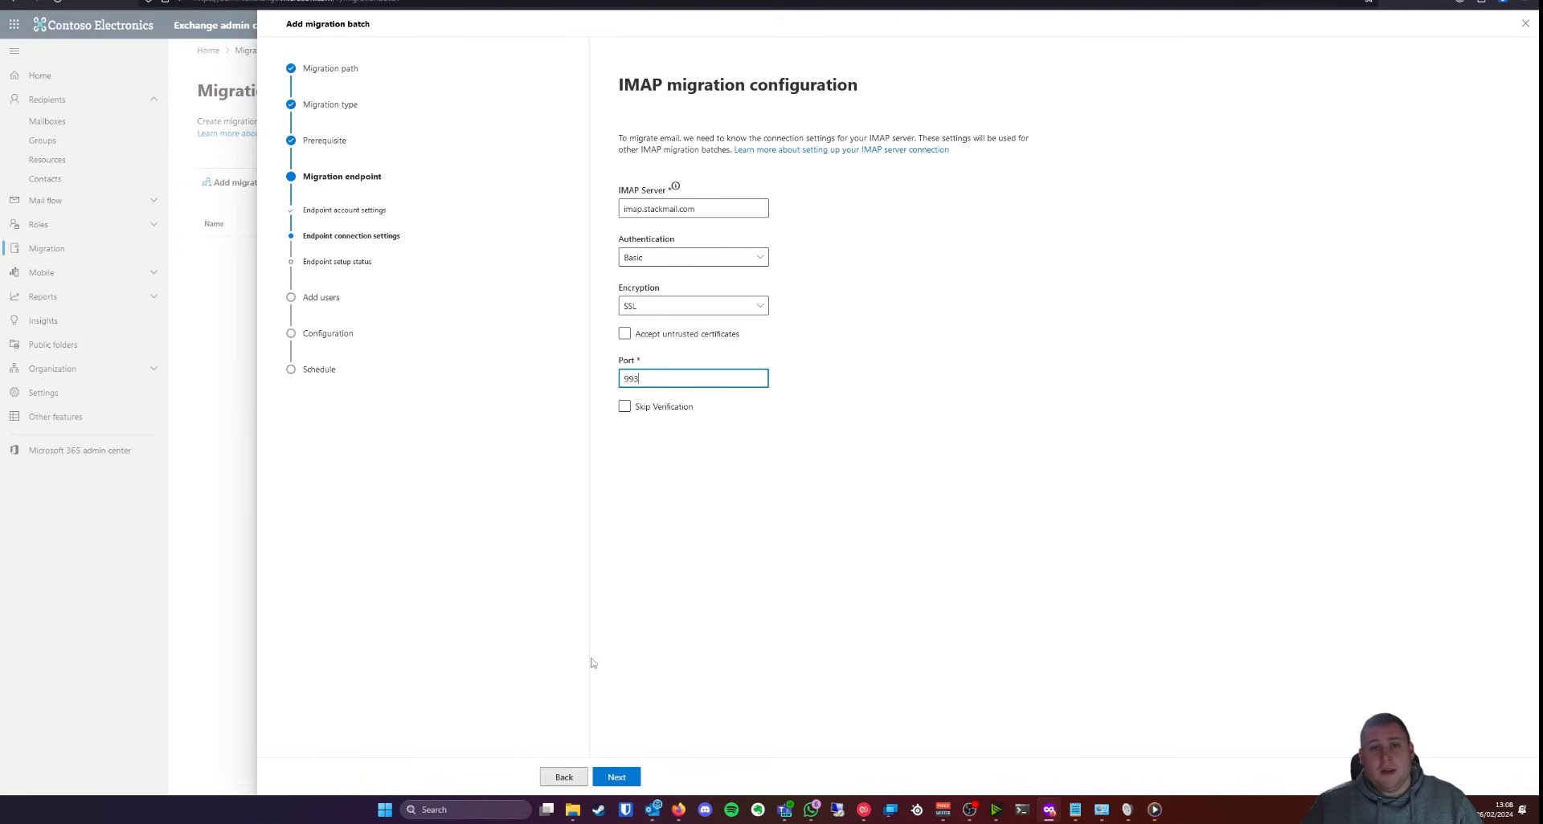
click(627, 784)
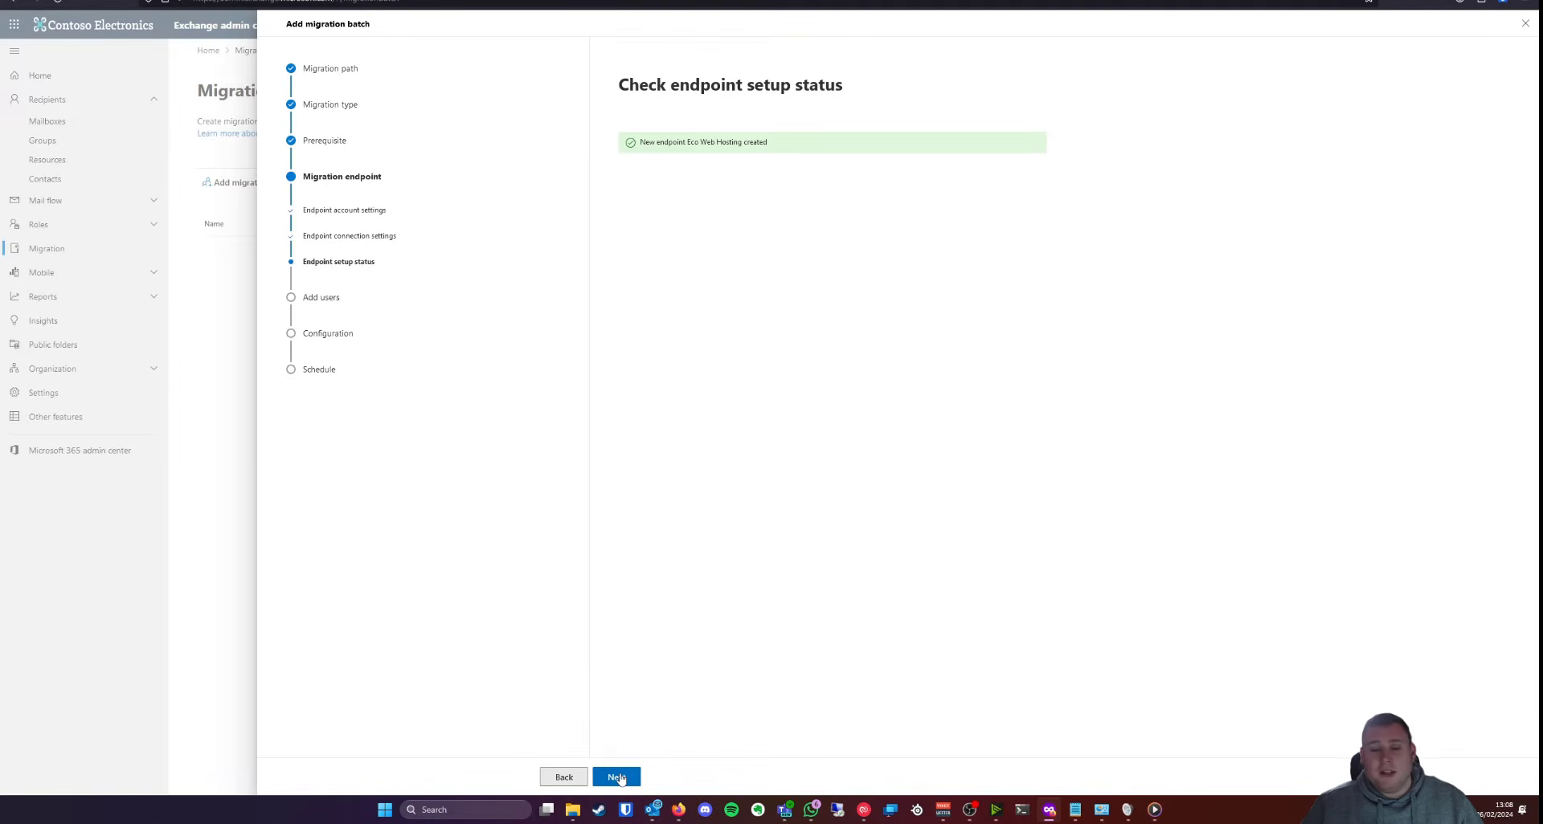
Continue from the endpoint setup status page to the Add user mailboxes step
click(617, 777)
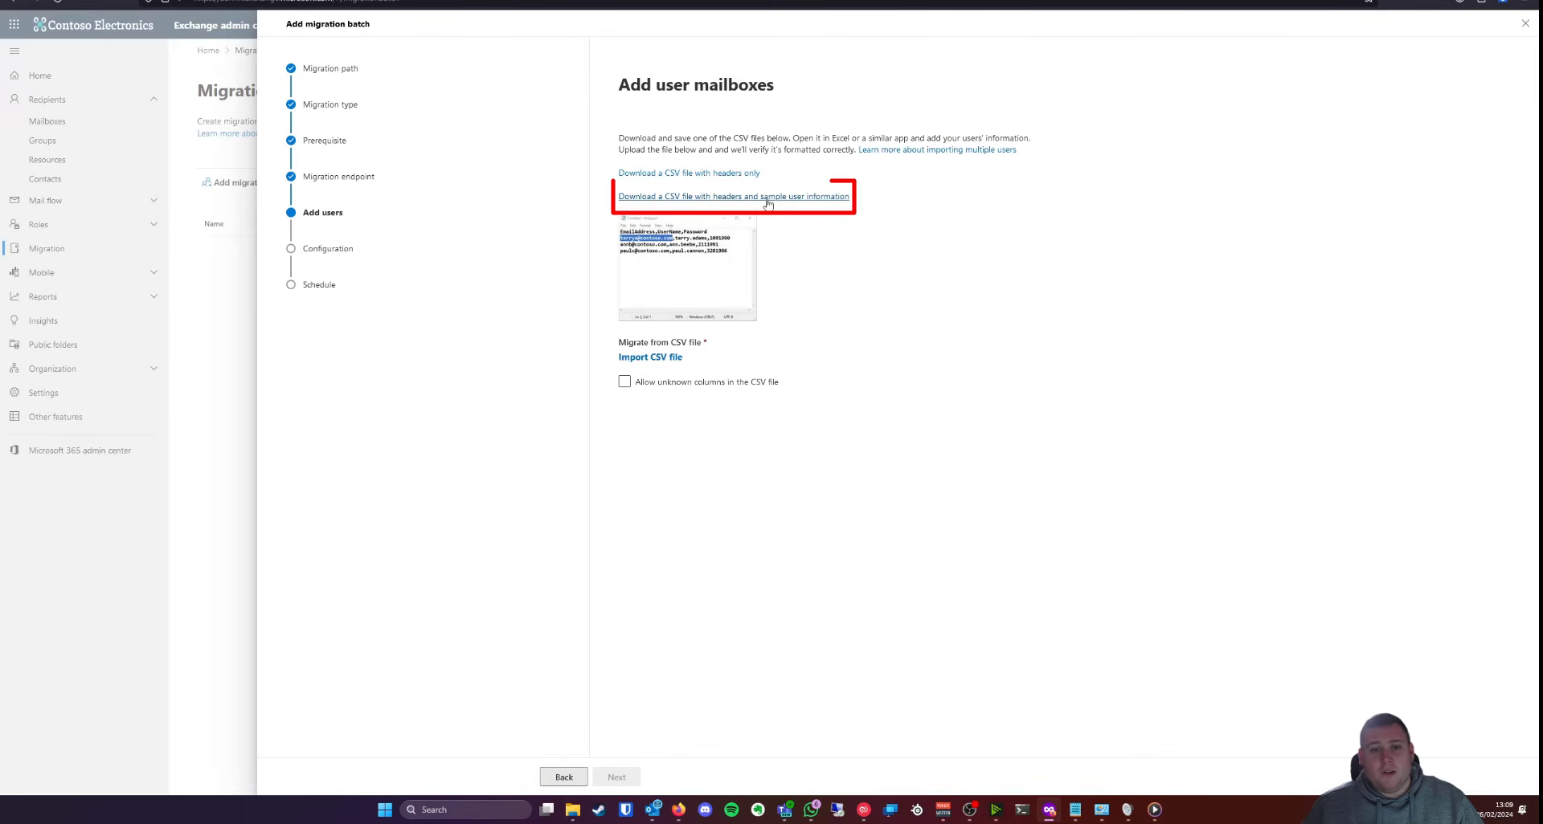
Download the sample user CSV with headers and open it in Excel
click(780, 197)
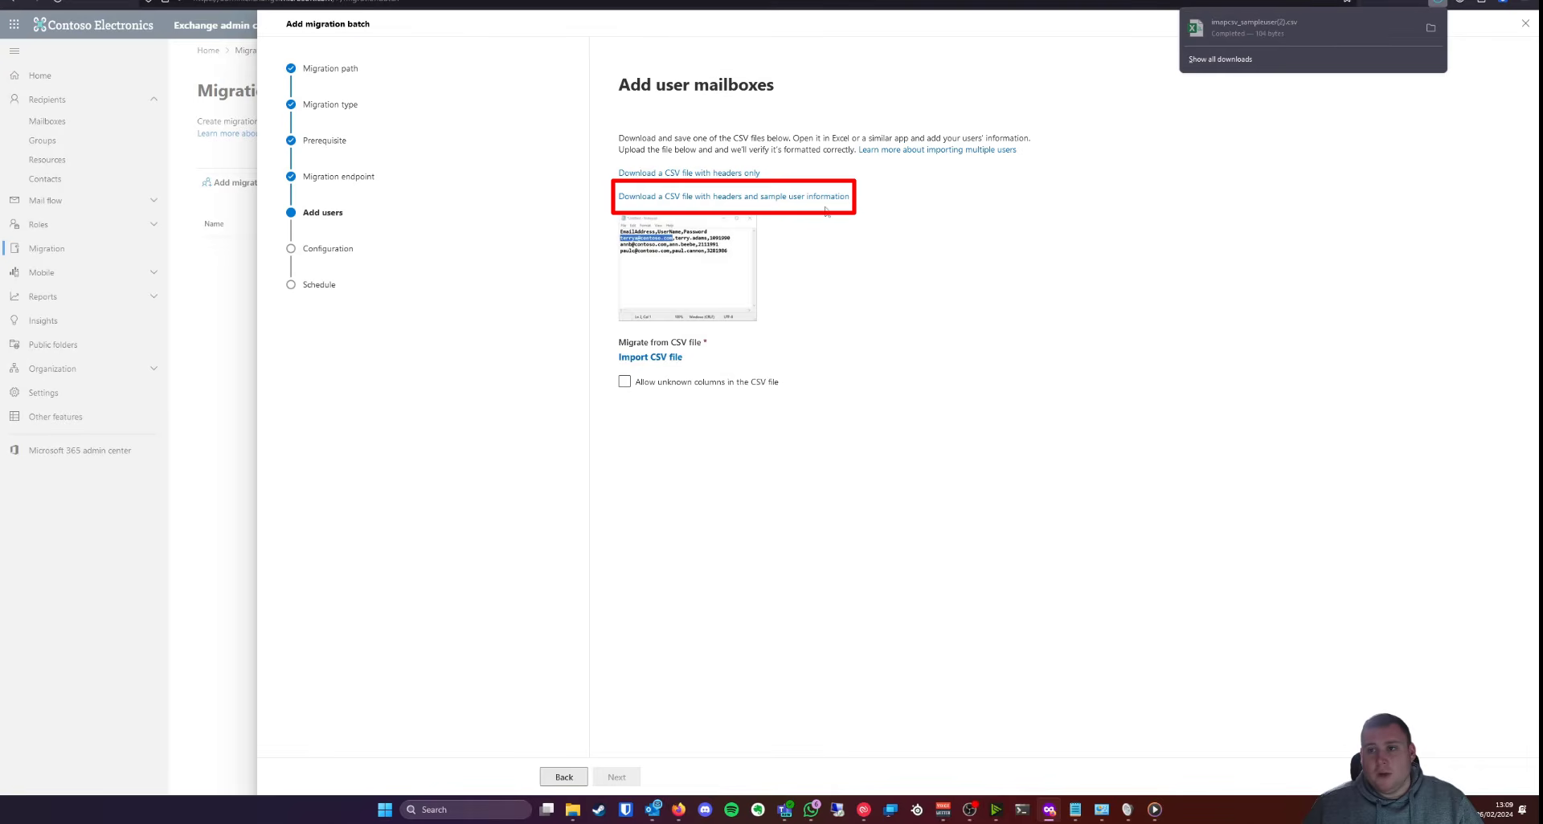
click(1261, 32)
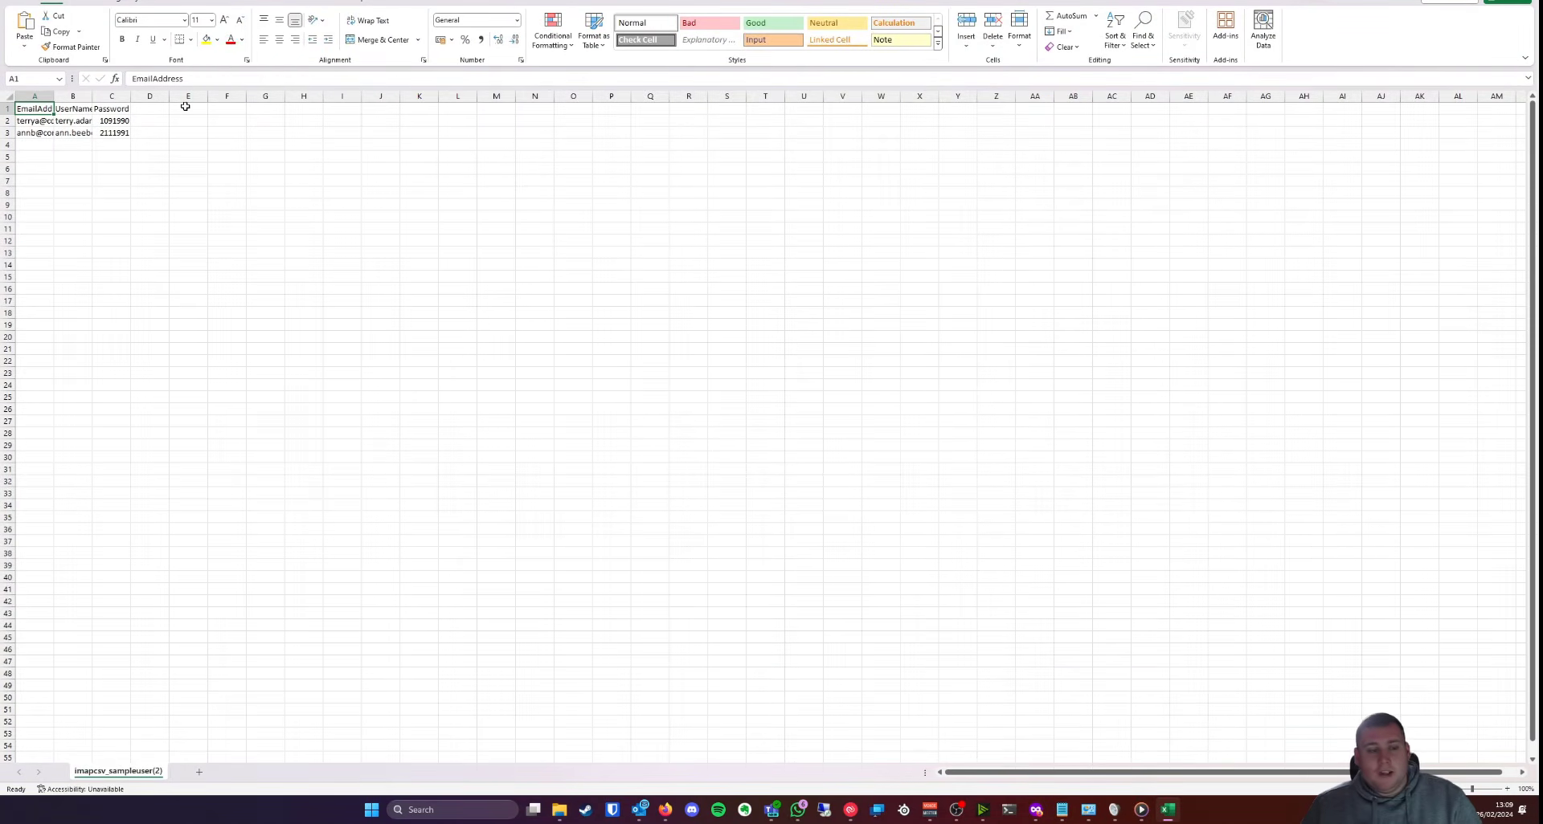
Widen the EmailAddress and UserName columns so full addresses and usernames show
scroll(71, 131, up, 5)
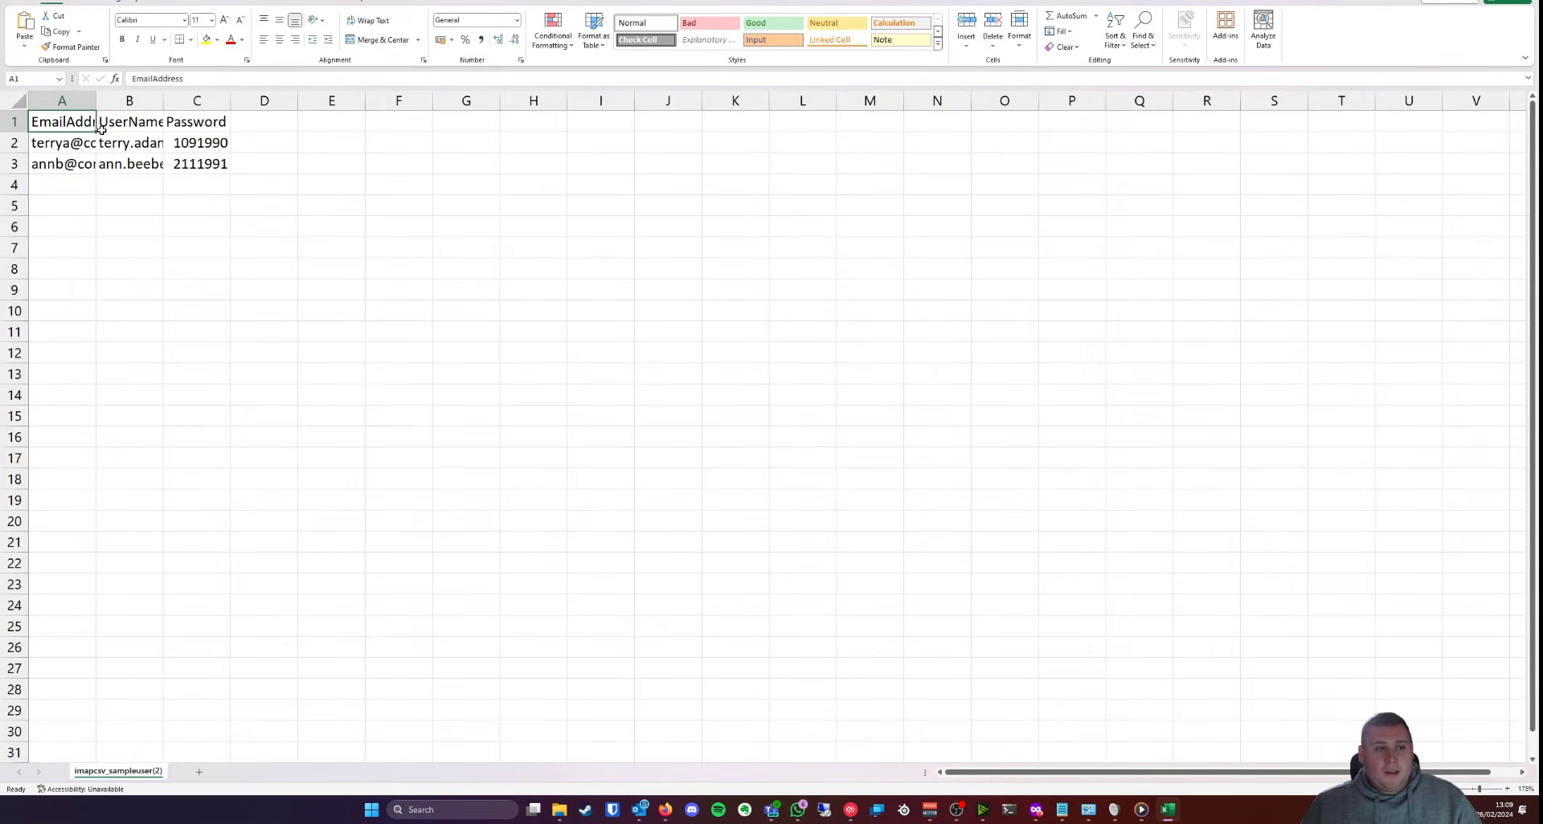
double_click(96, 100)
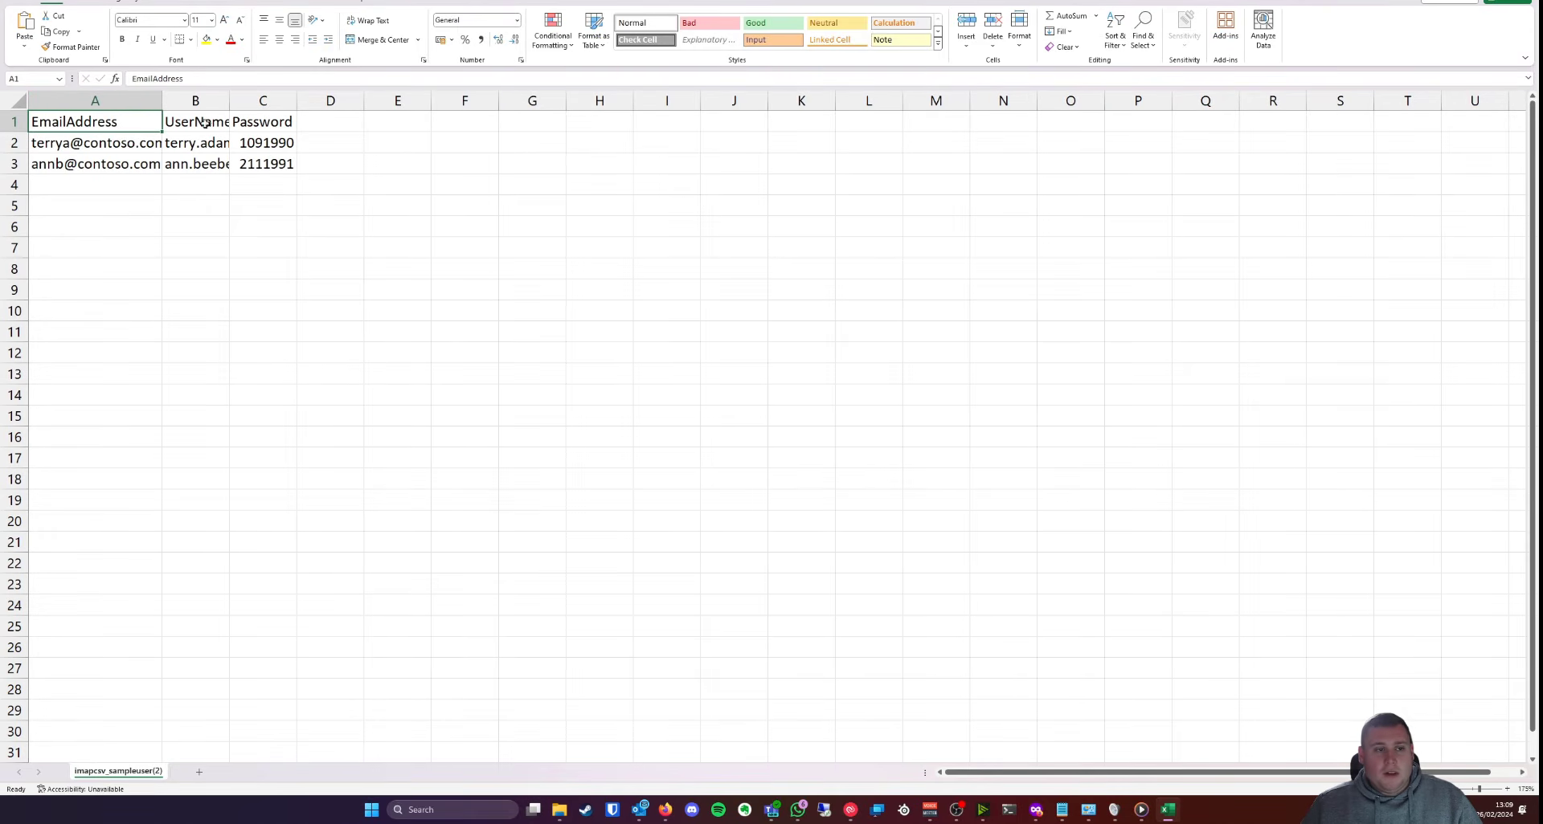
drag(229, 101, 284, 102)
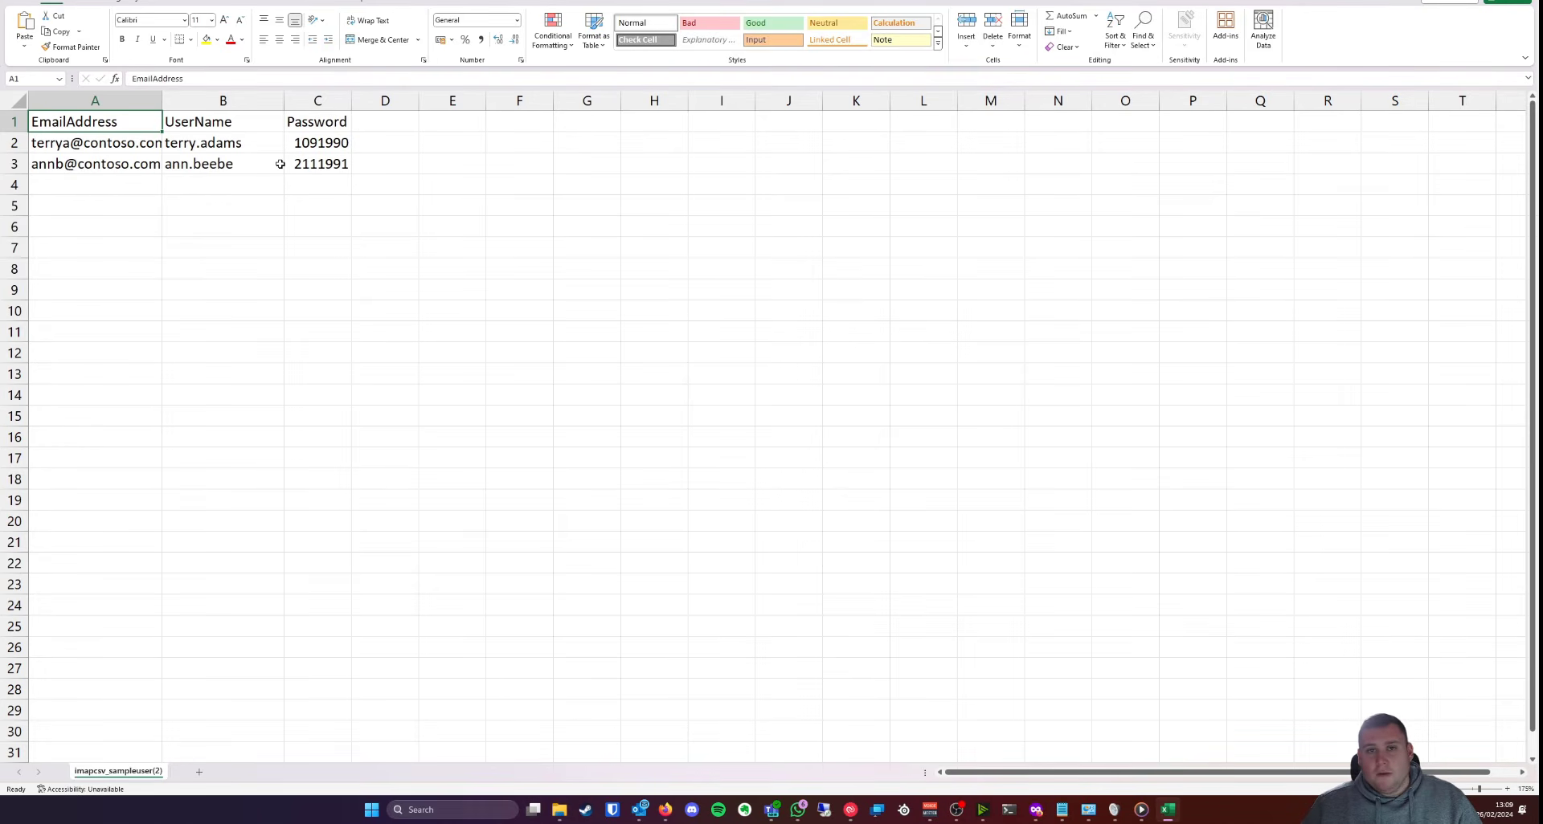
click(180, 212)
click(86, 123)
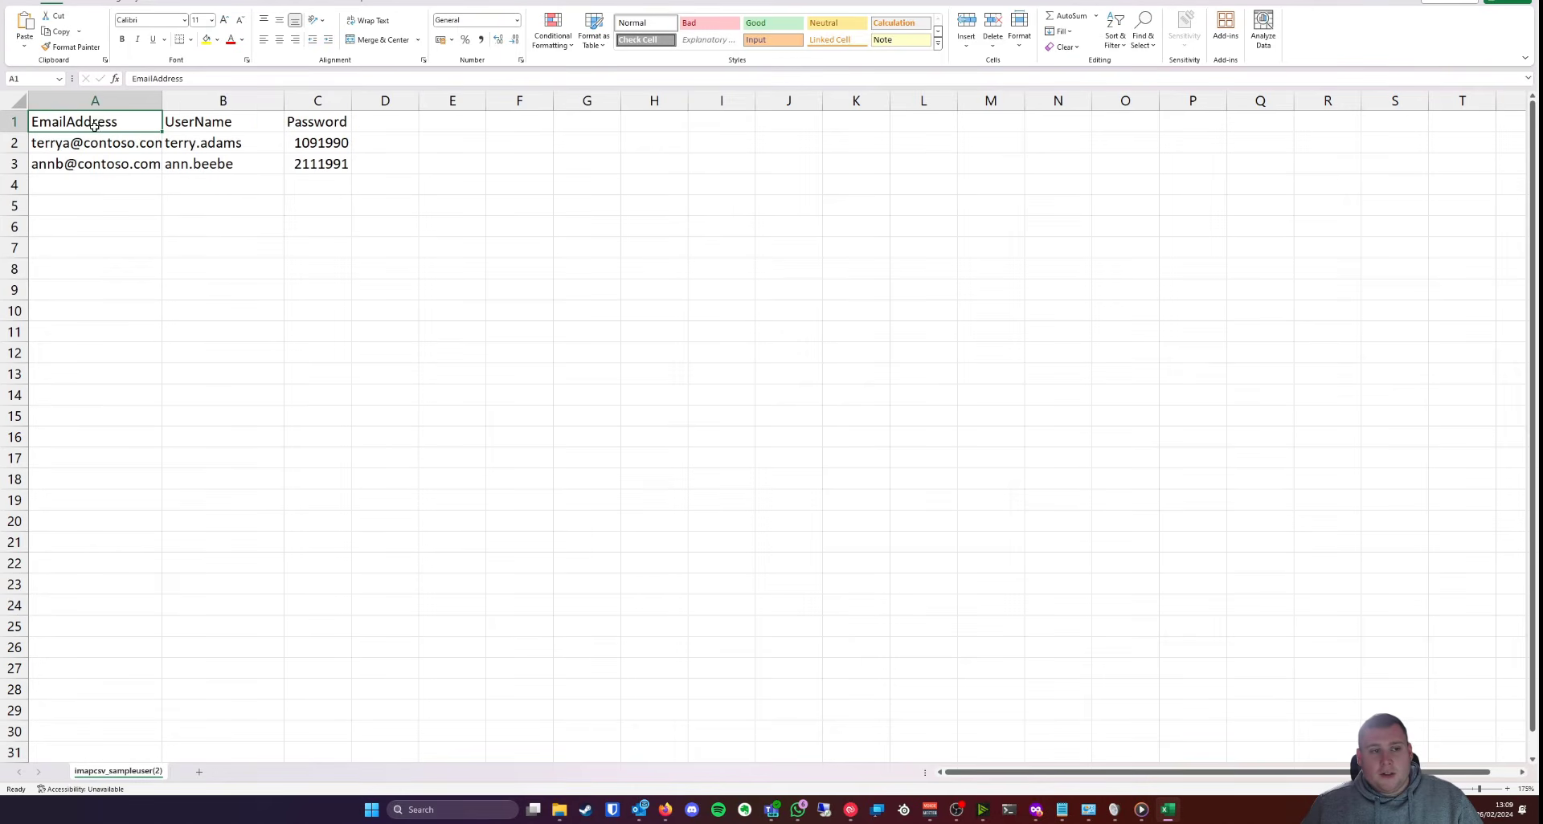
drag(107, 144, 109, 165)
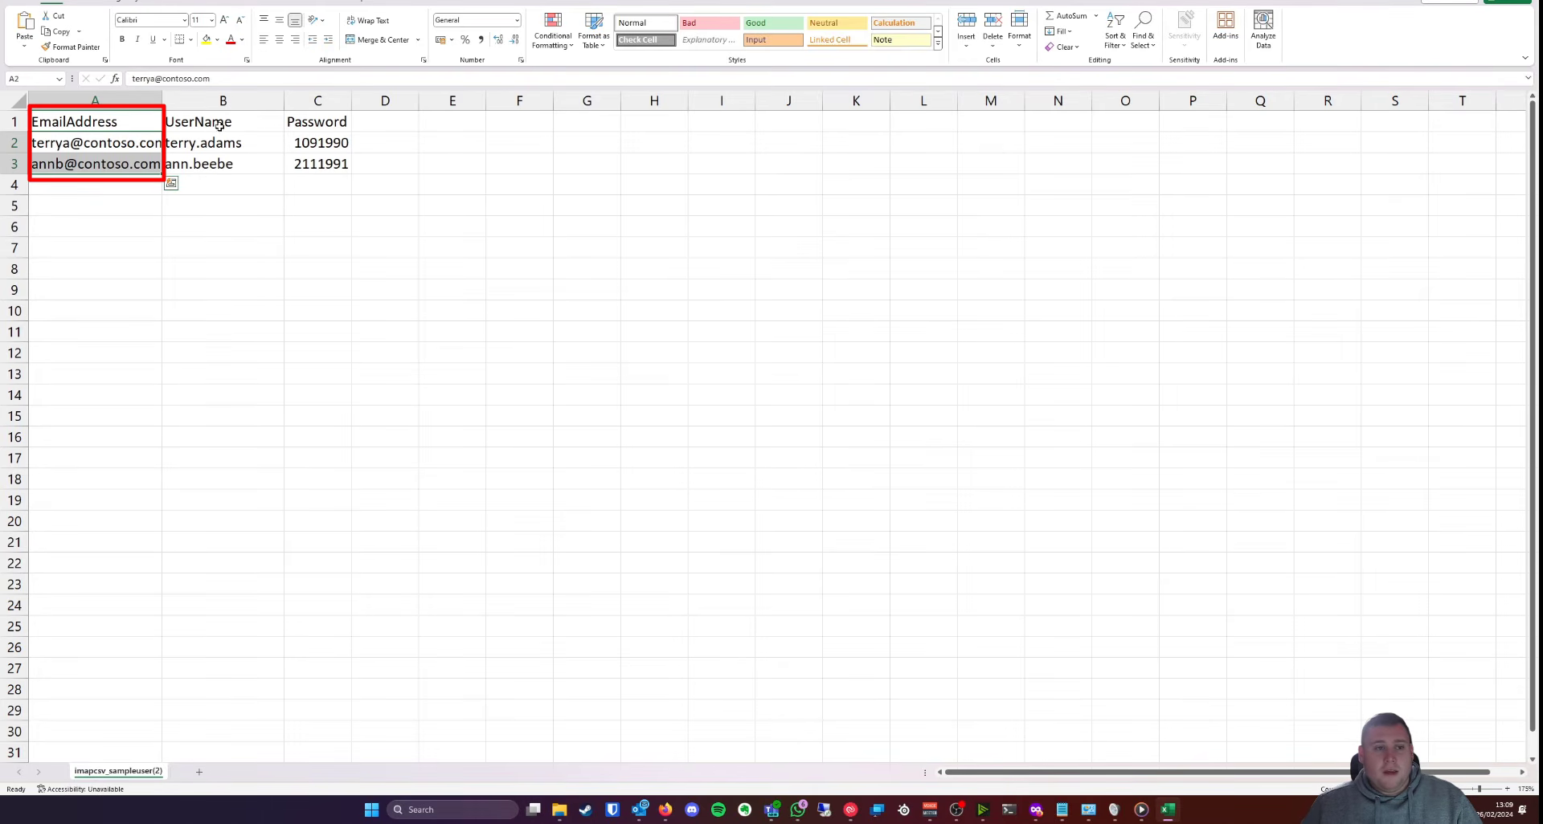
click(190, 124)
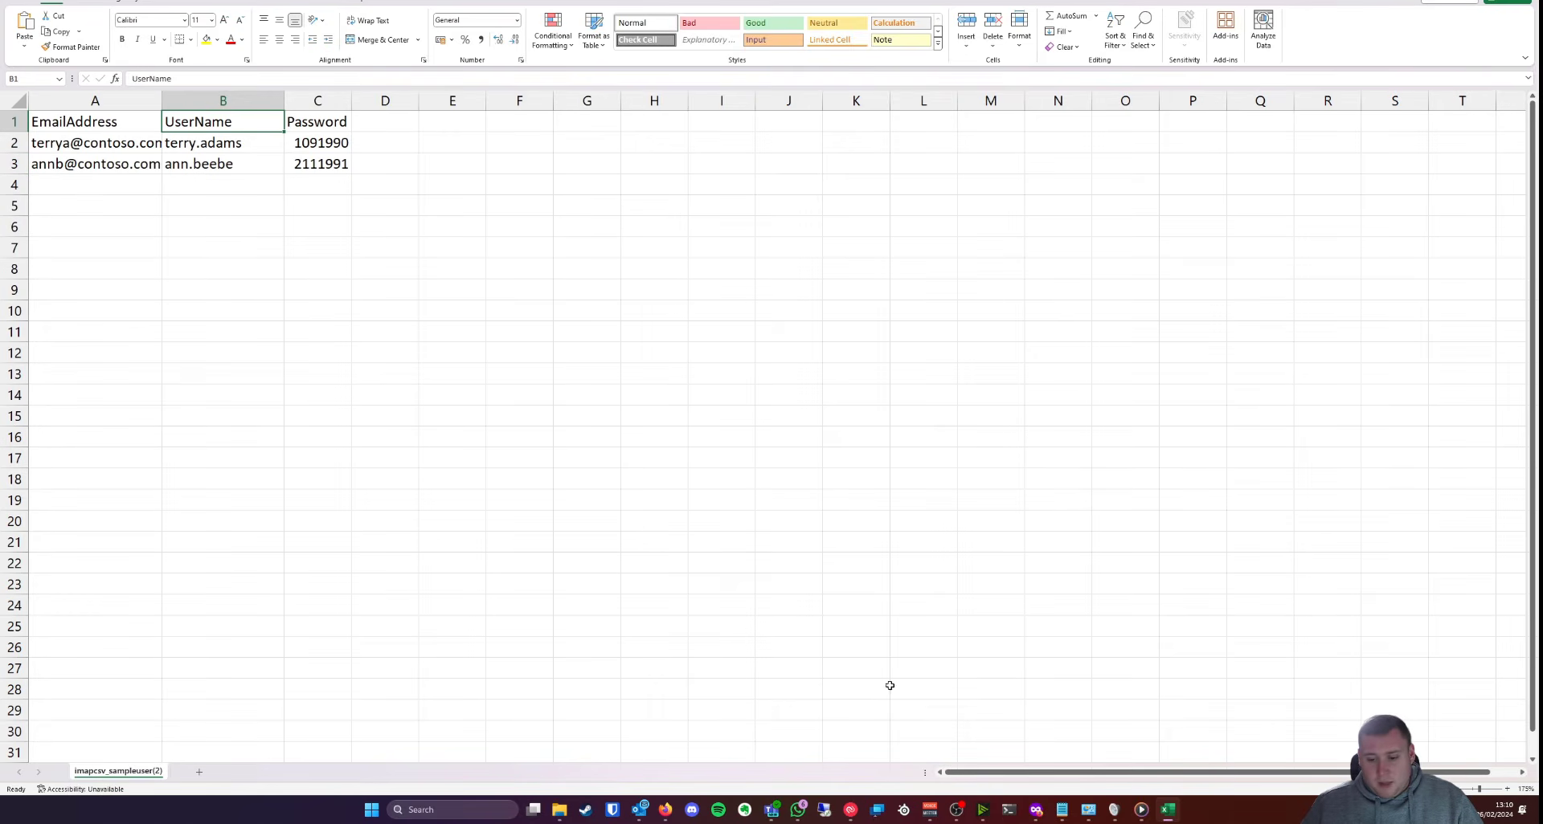
Paste the new mailbox's email address into A2 over the first sample address
key(alt+Tab)
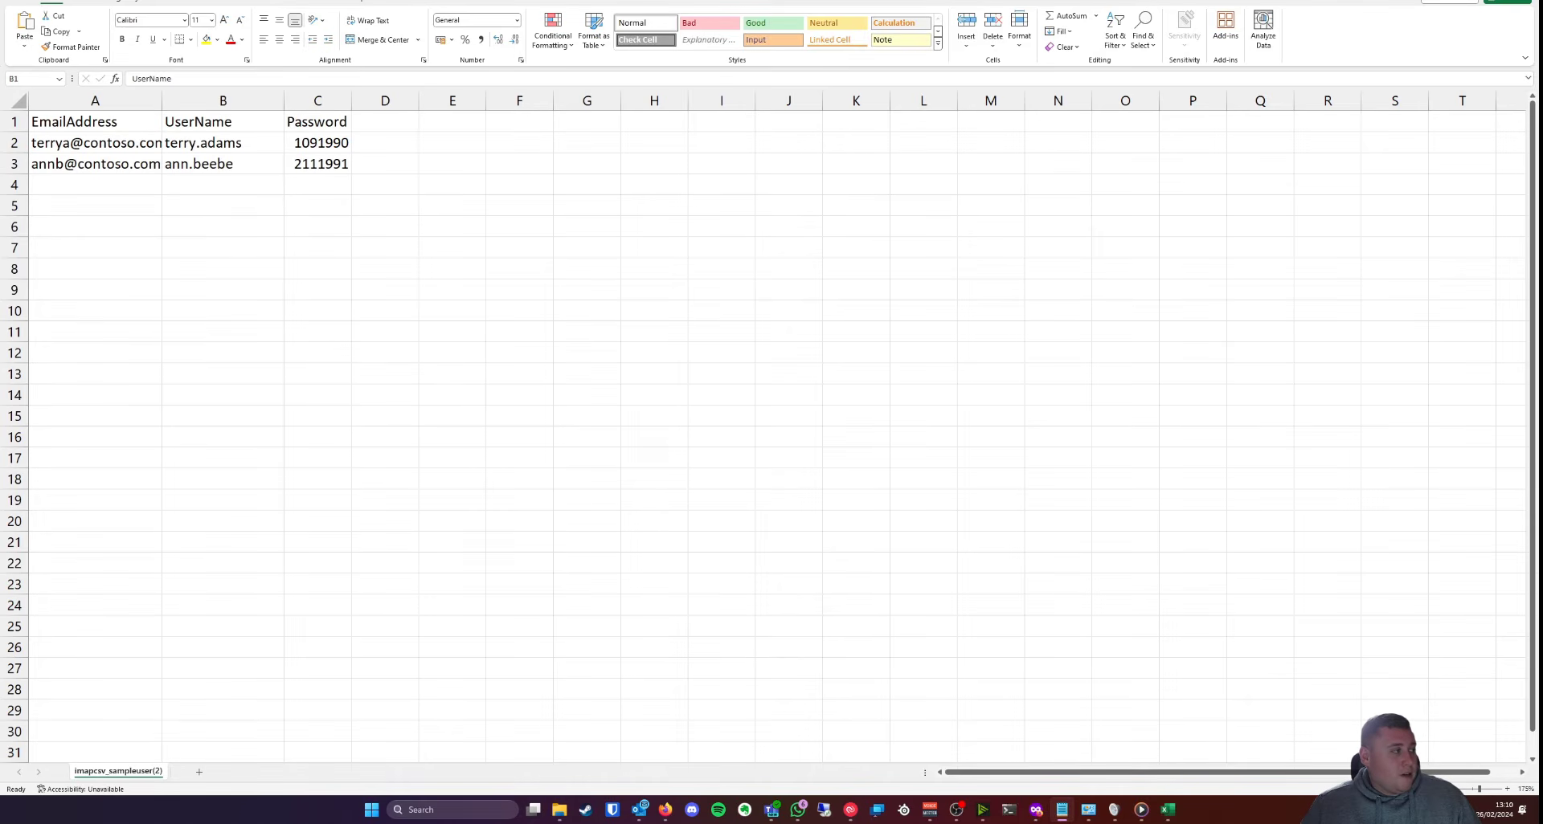
key(alt+Tab)
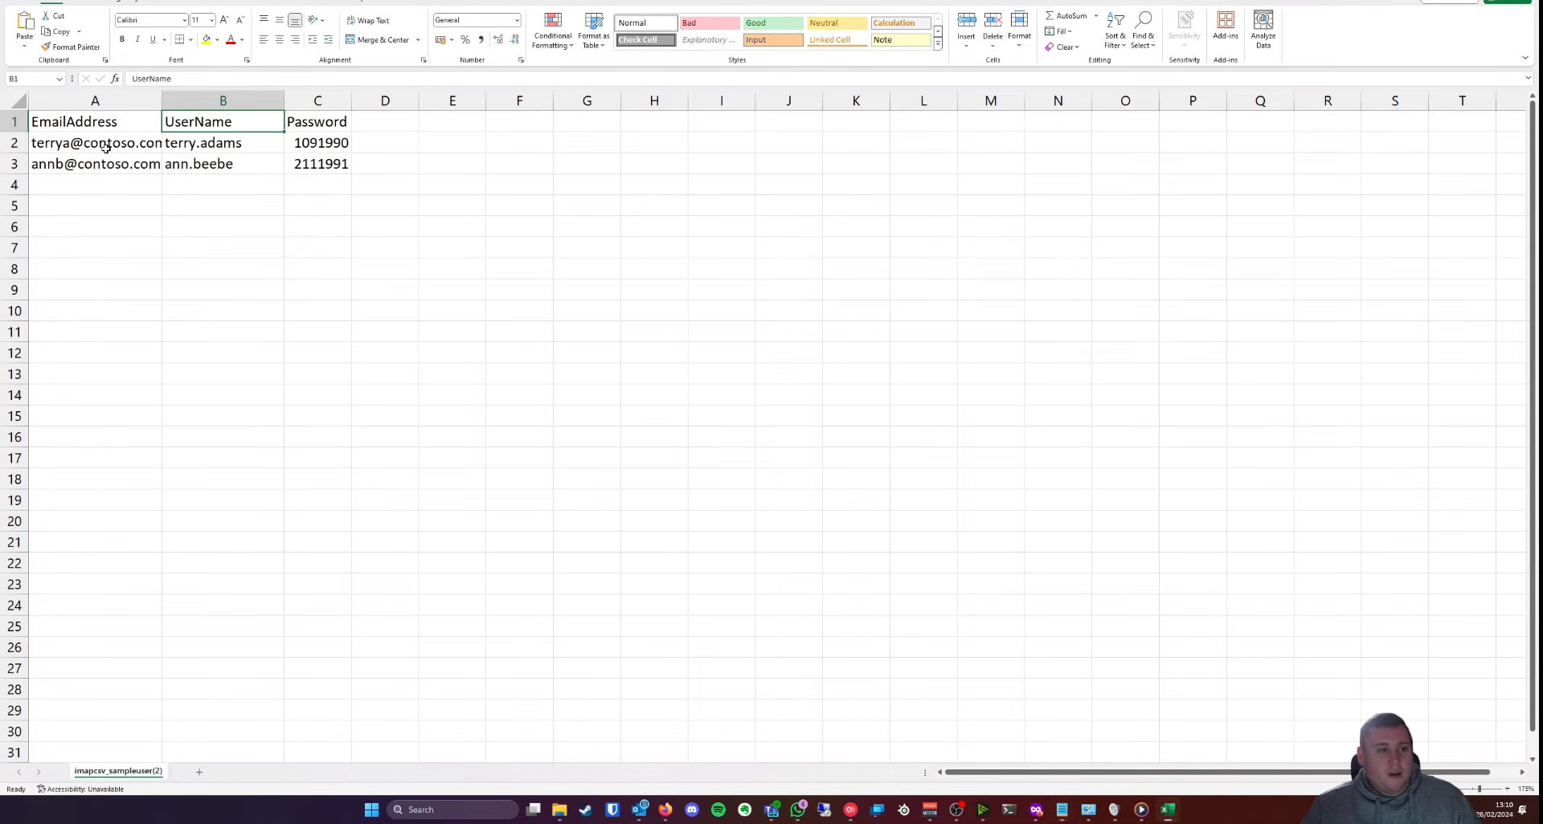
click(106, 147)
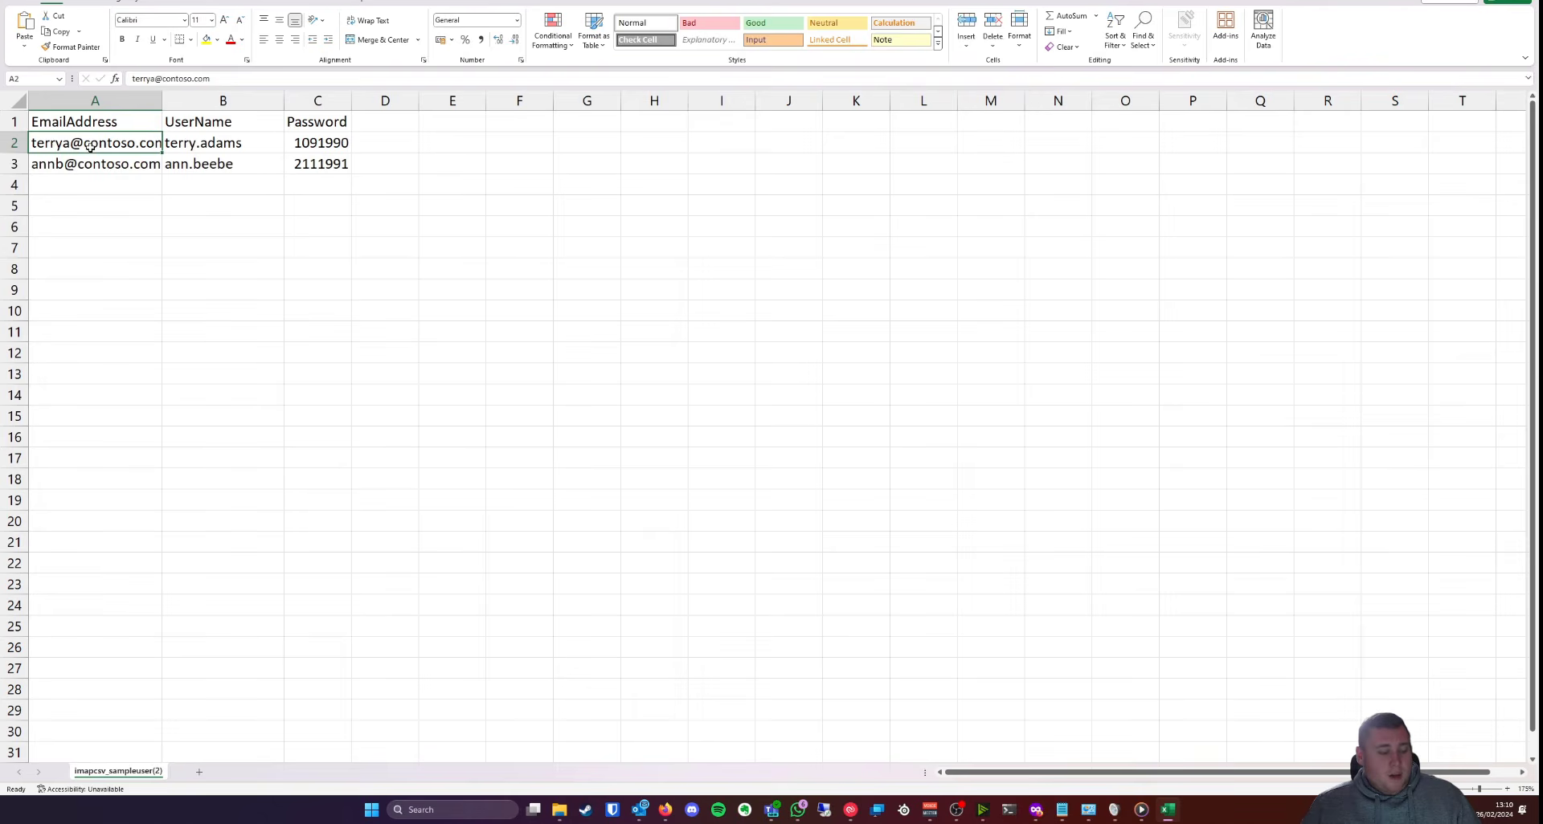
key(ctrl+v)
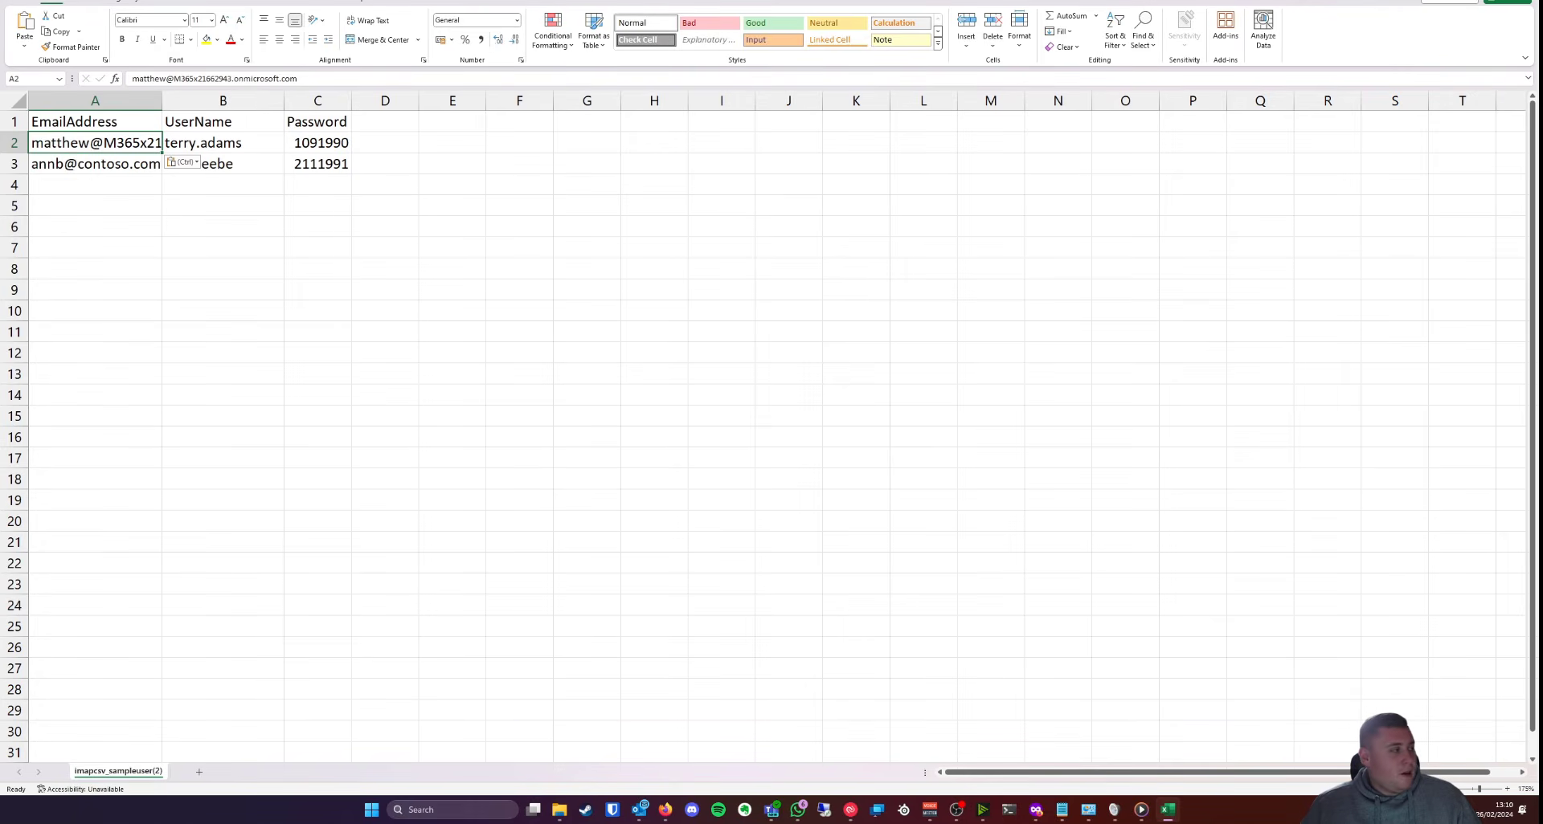
Clear the second sample user's email, username and password from row 3
click(49, 163)
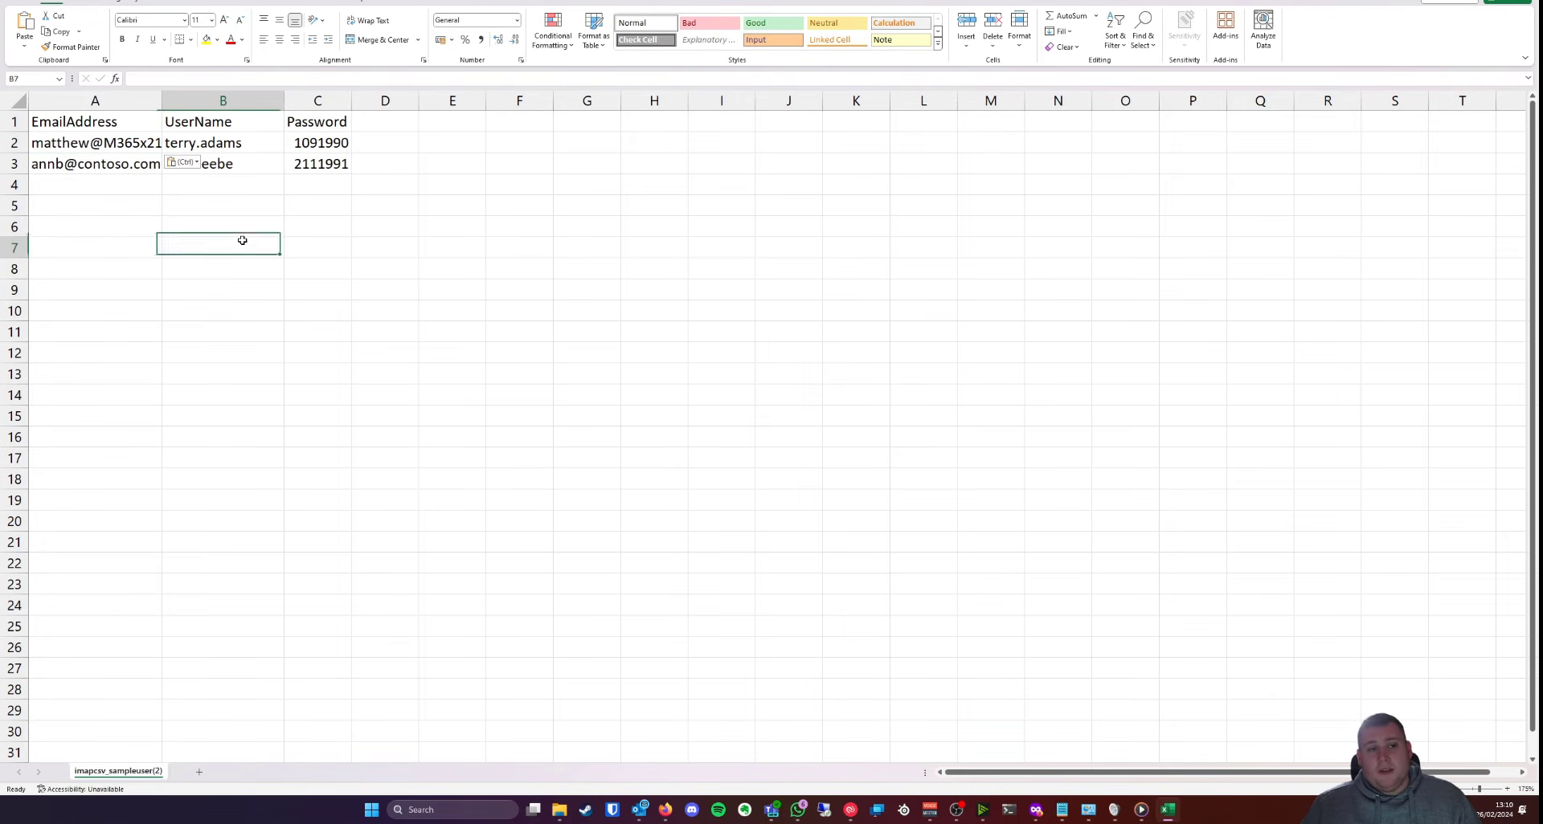
key(Delete)
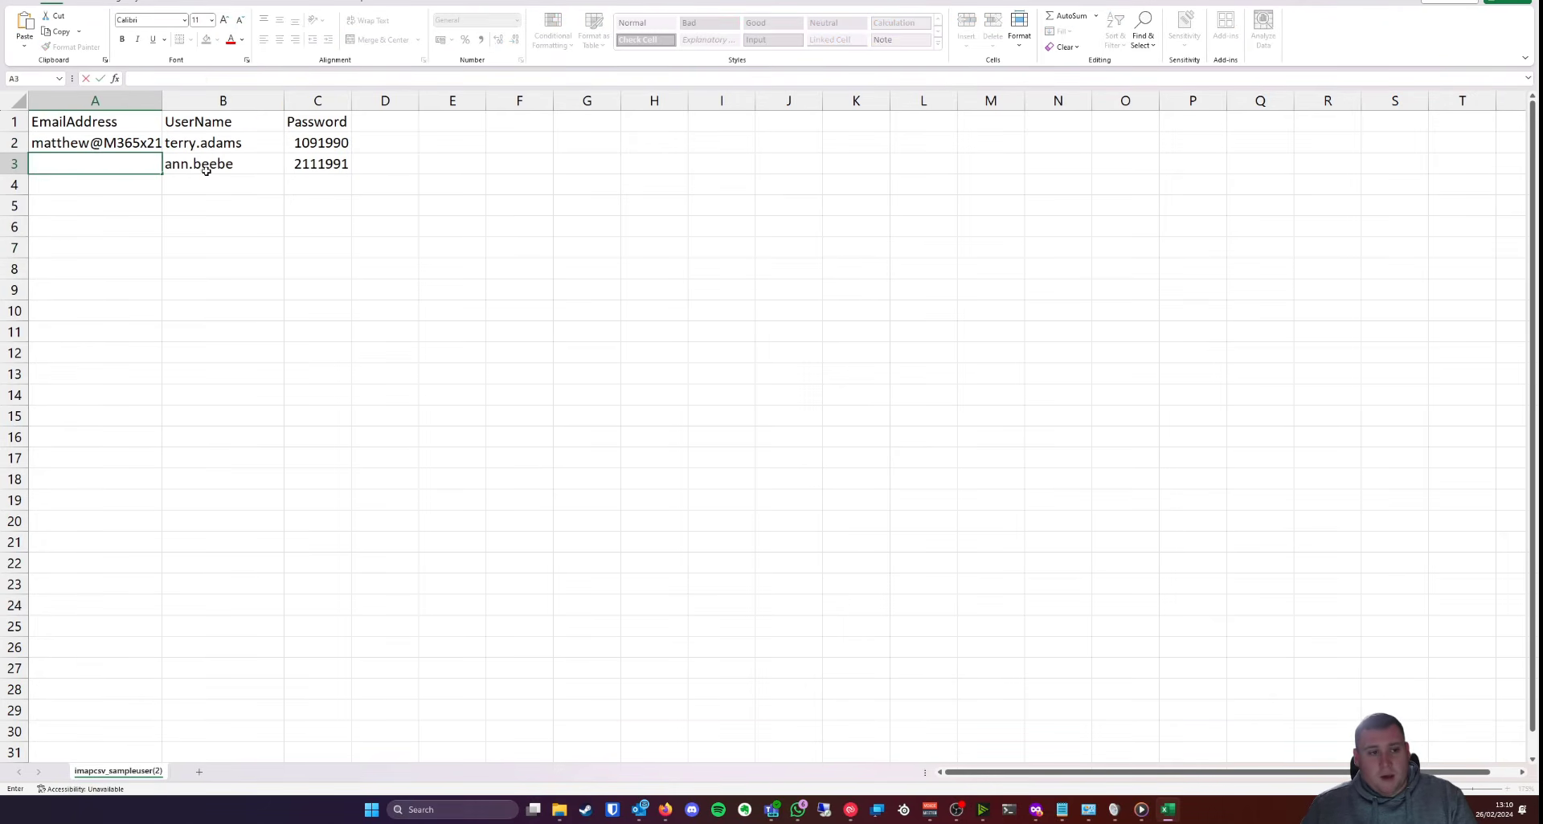
click(206, 161)
key(Delete)
click(315, 163)
key(BackSpace)
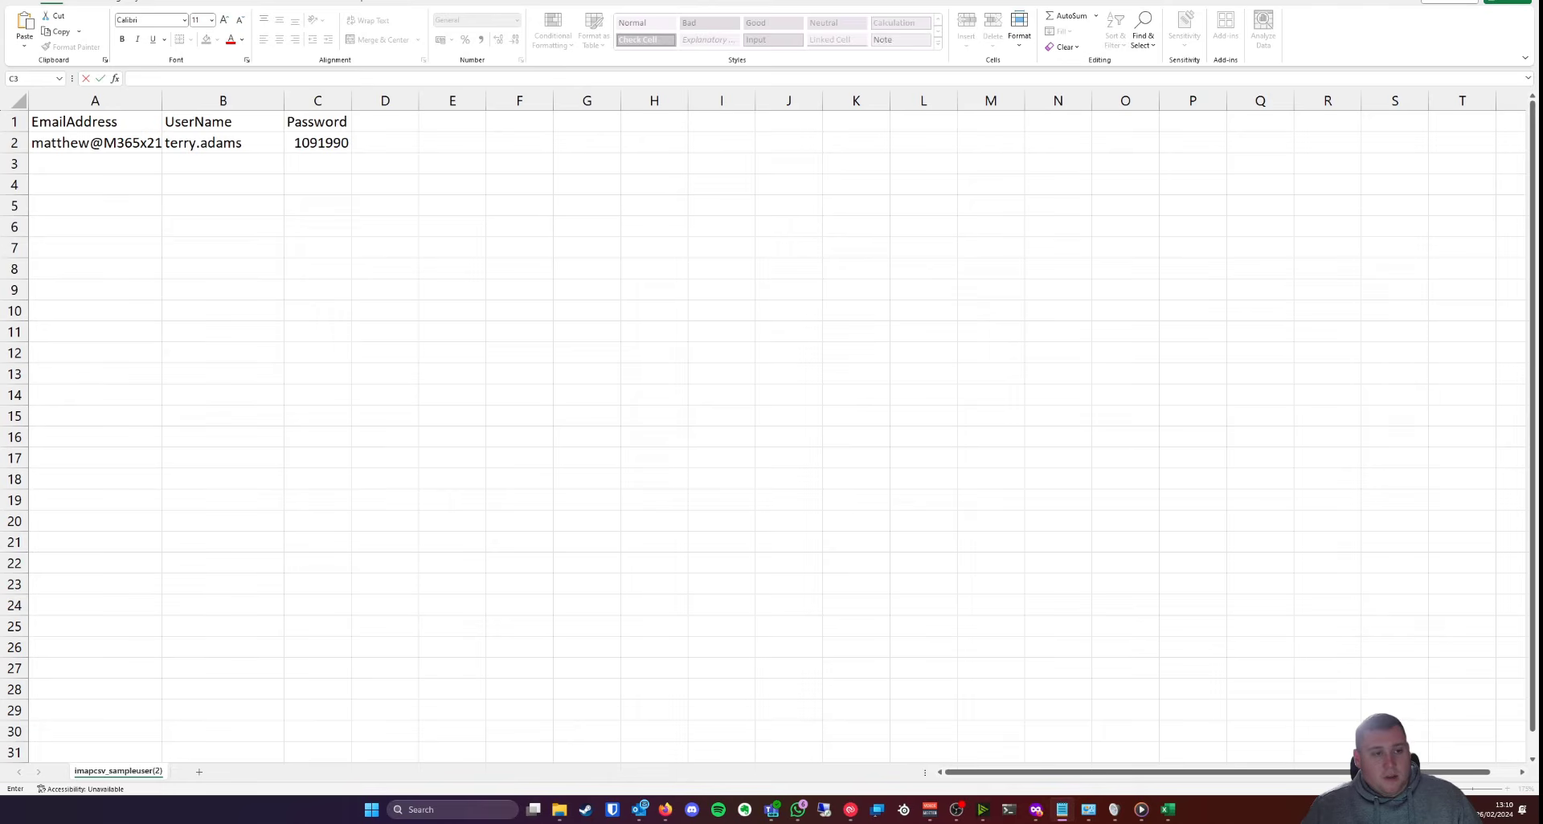
Paste the source IMAP mailbox login into B2, replacing the sample username
click(213, 143)
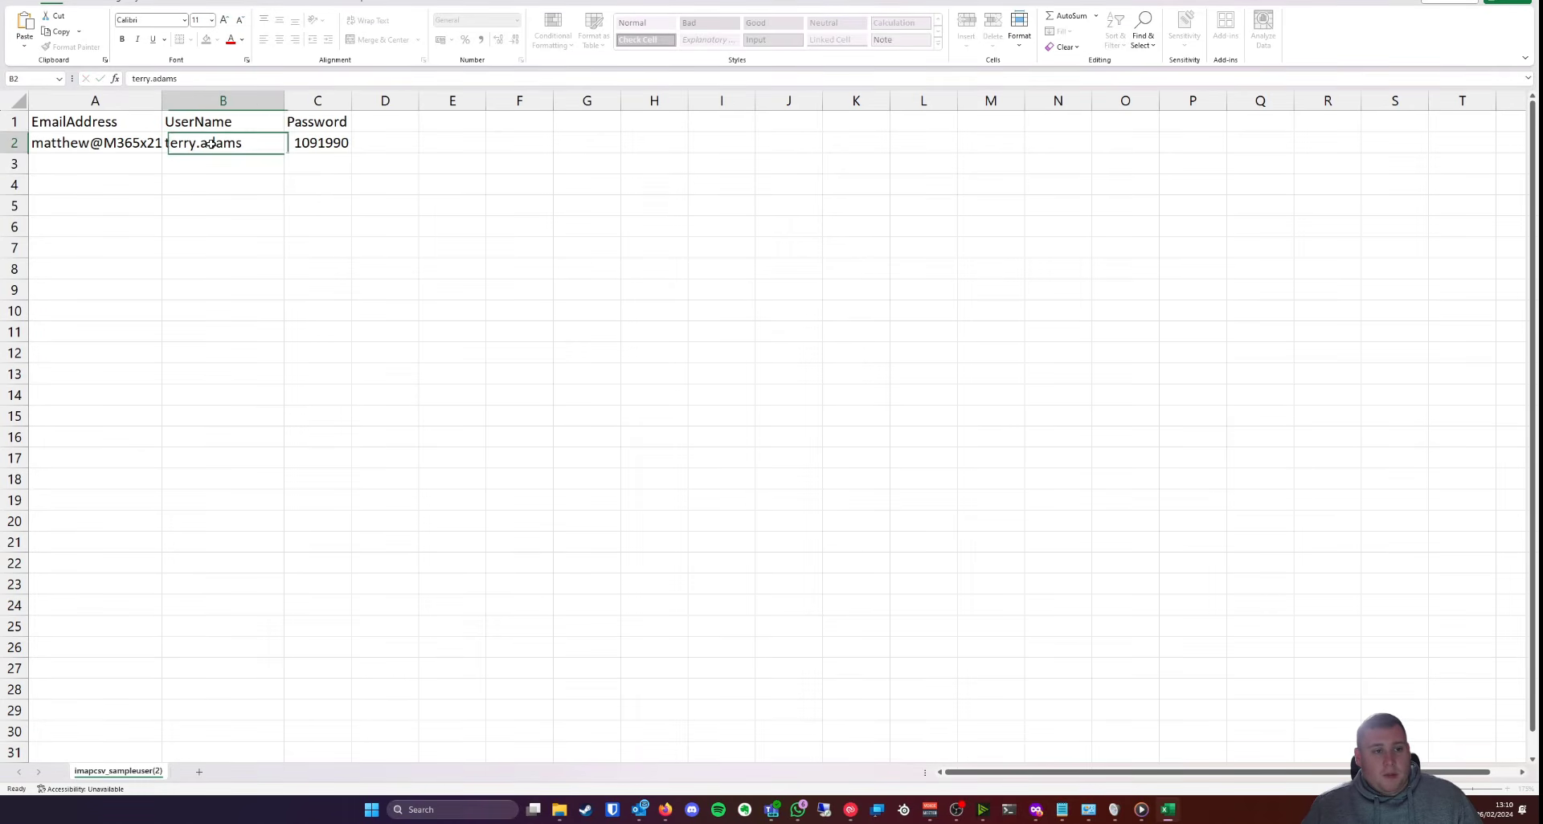
key(ctrl+v)
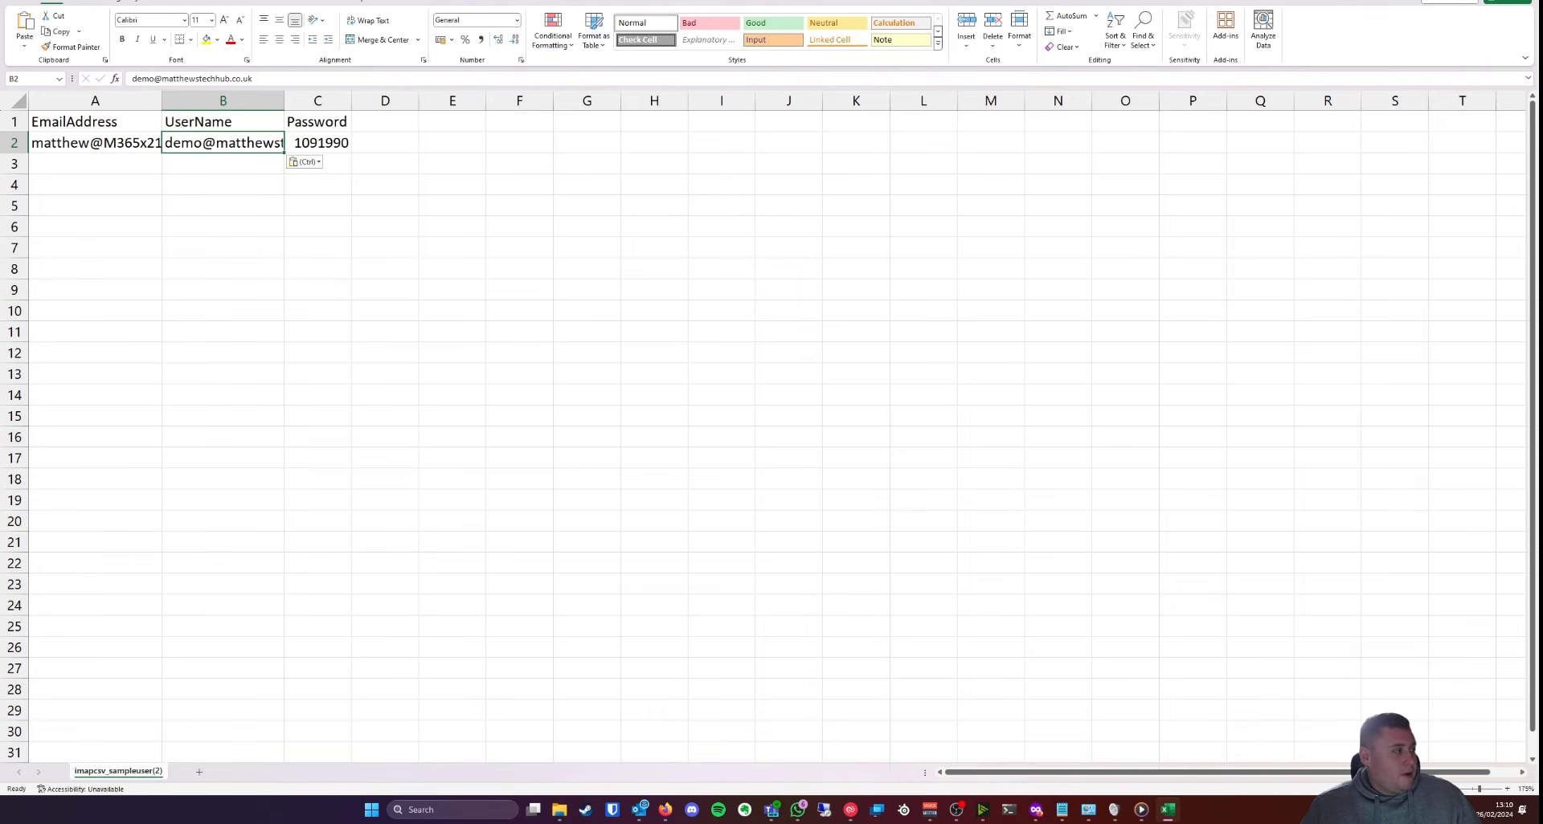
key(alt+Tab)
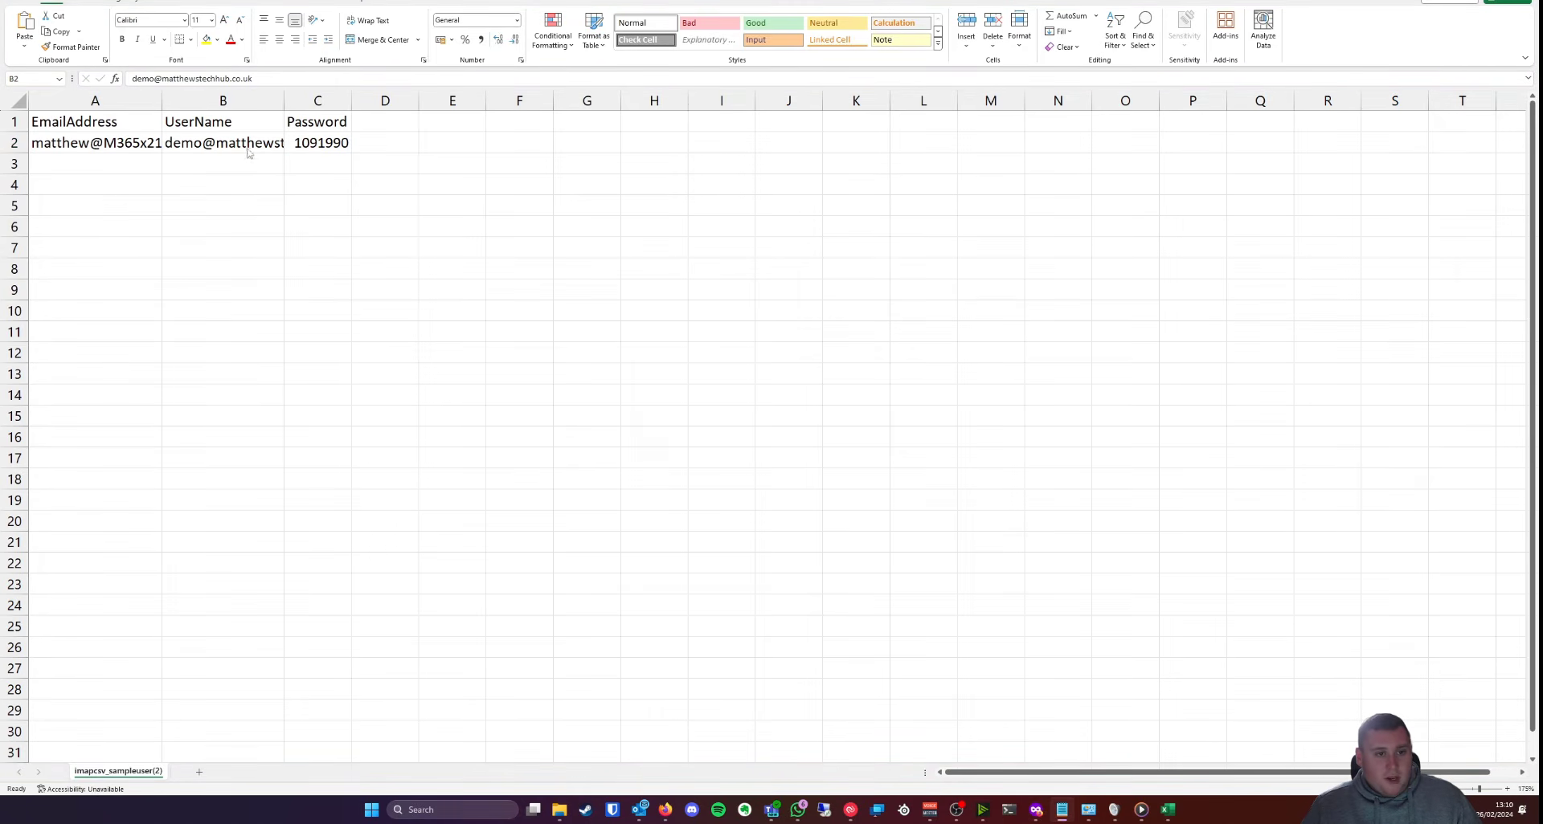
key(alt+Tab)
key(F2)
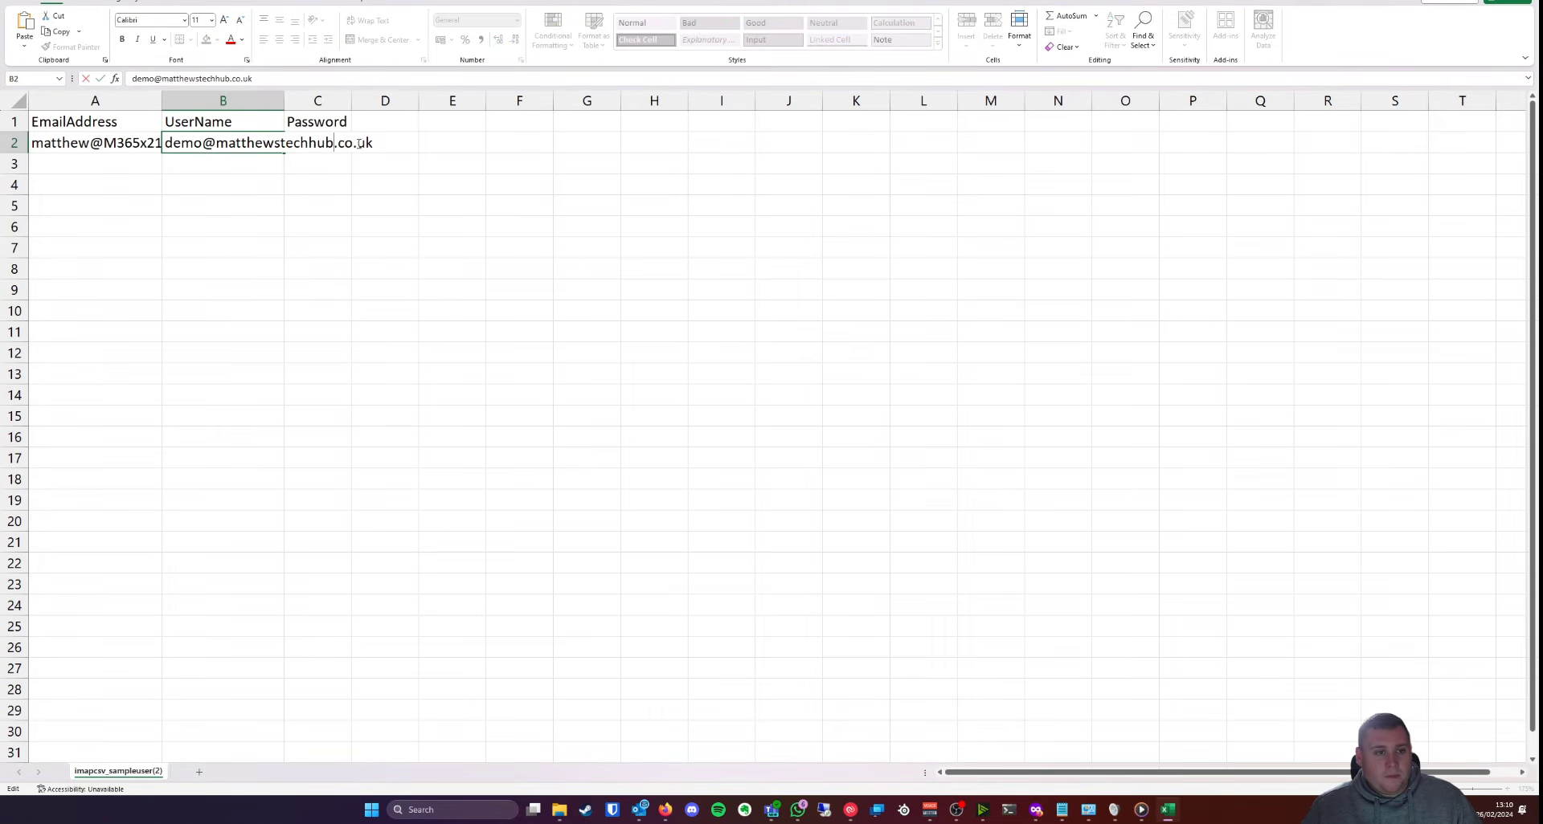
click(409, 159)
Paste the mailbox password into C2, check it in the formula bar, and select A3:A10
click(321, 143)
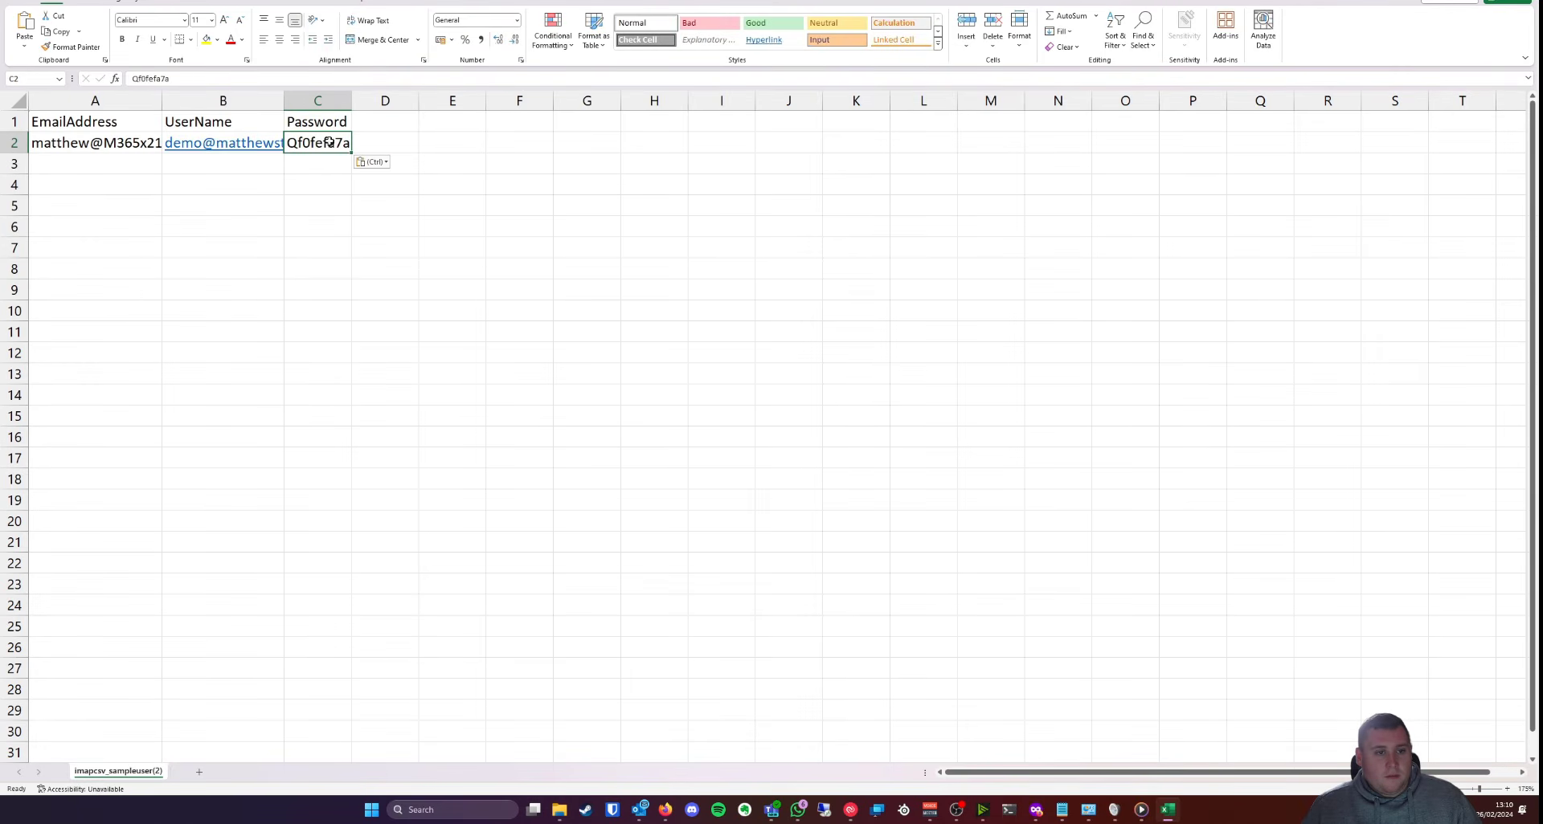
click(307, 224)
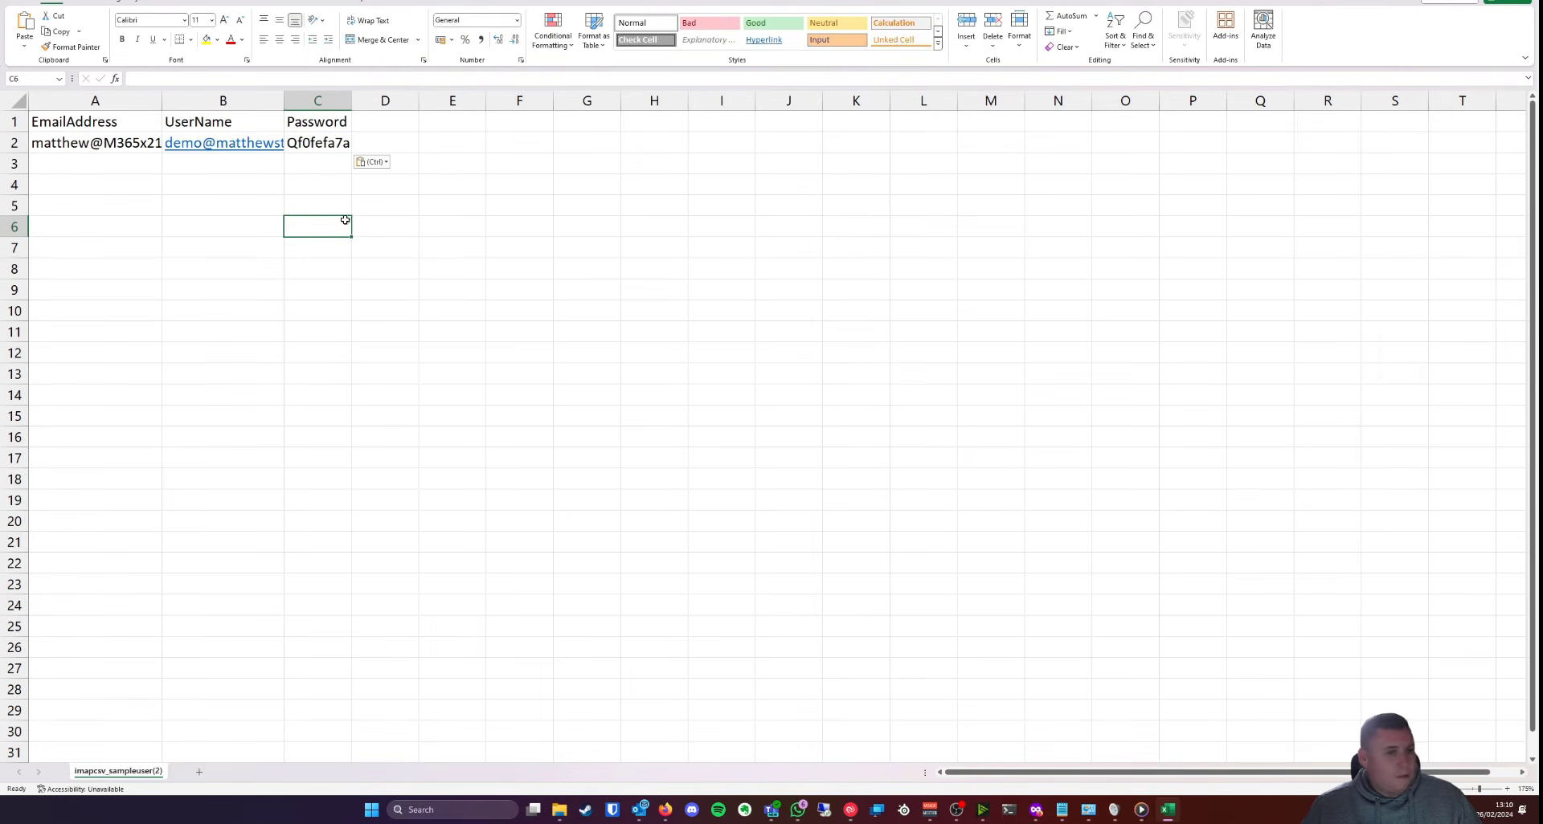
key(Up)
key(Up)
key(Up)
key(Up)
click(132, 78)
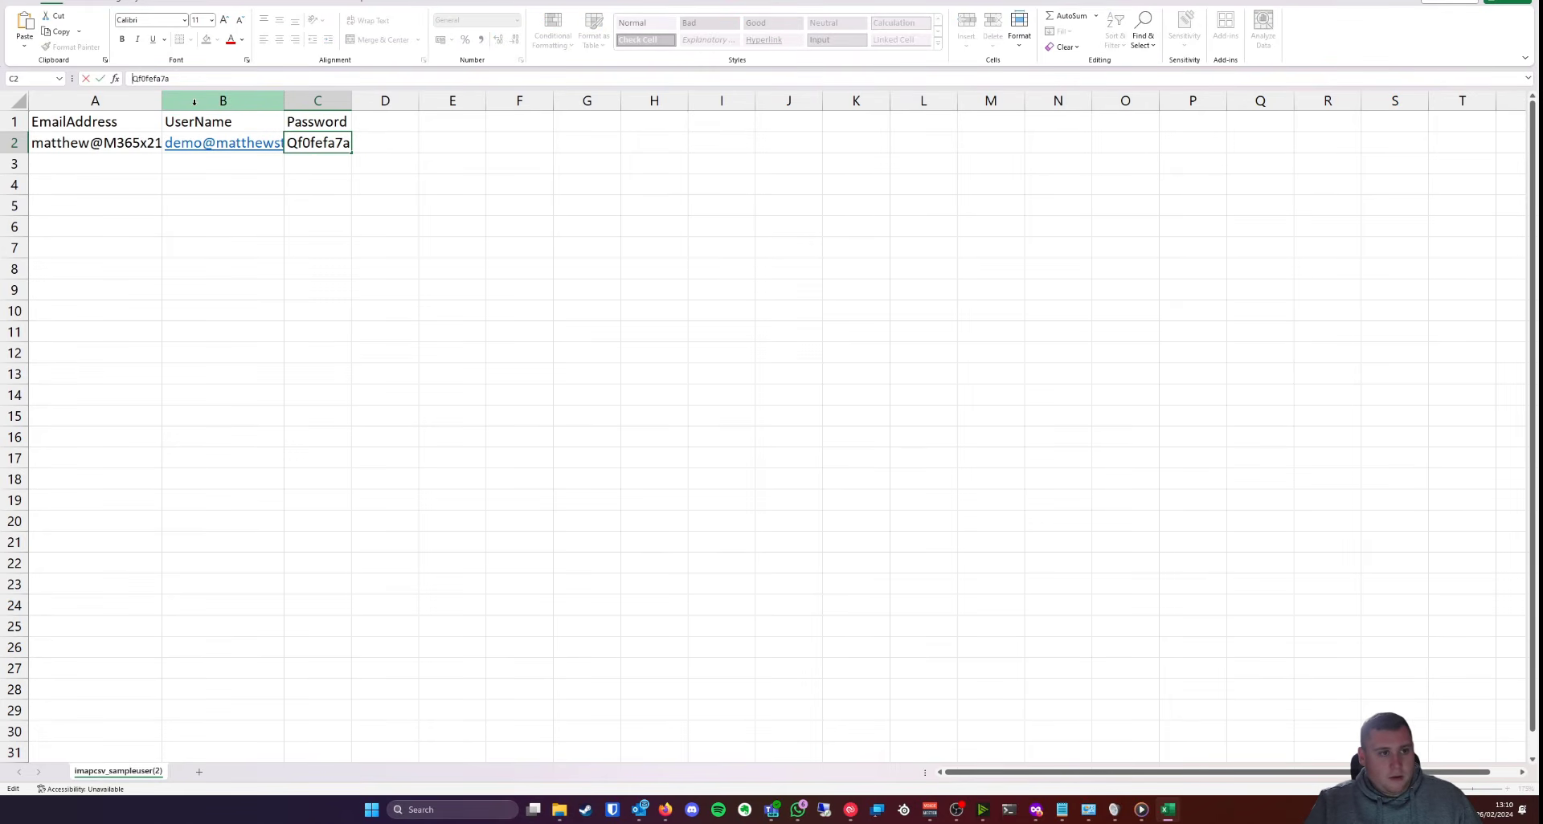
click(309, 253)
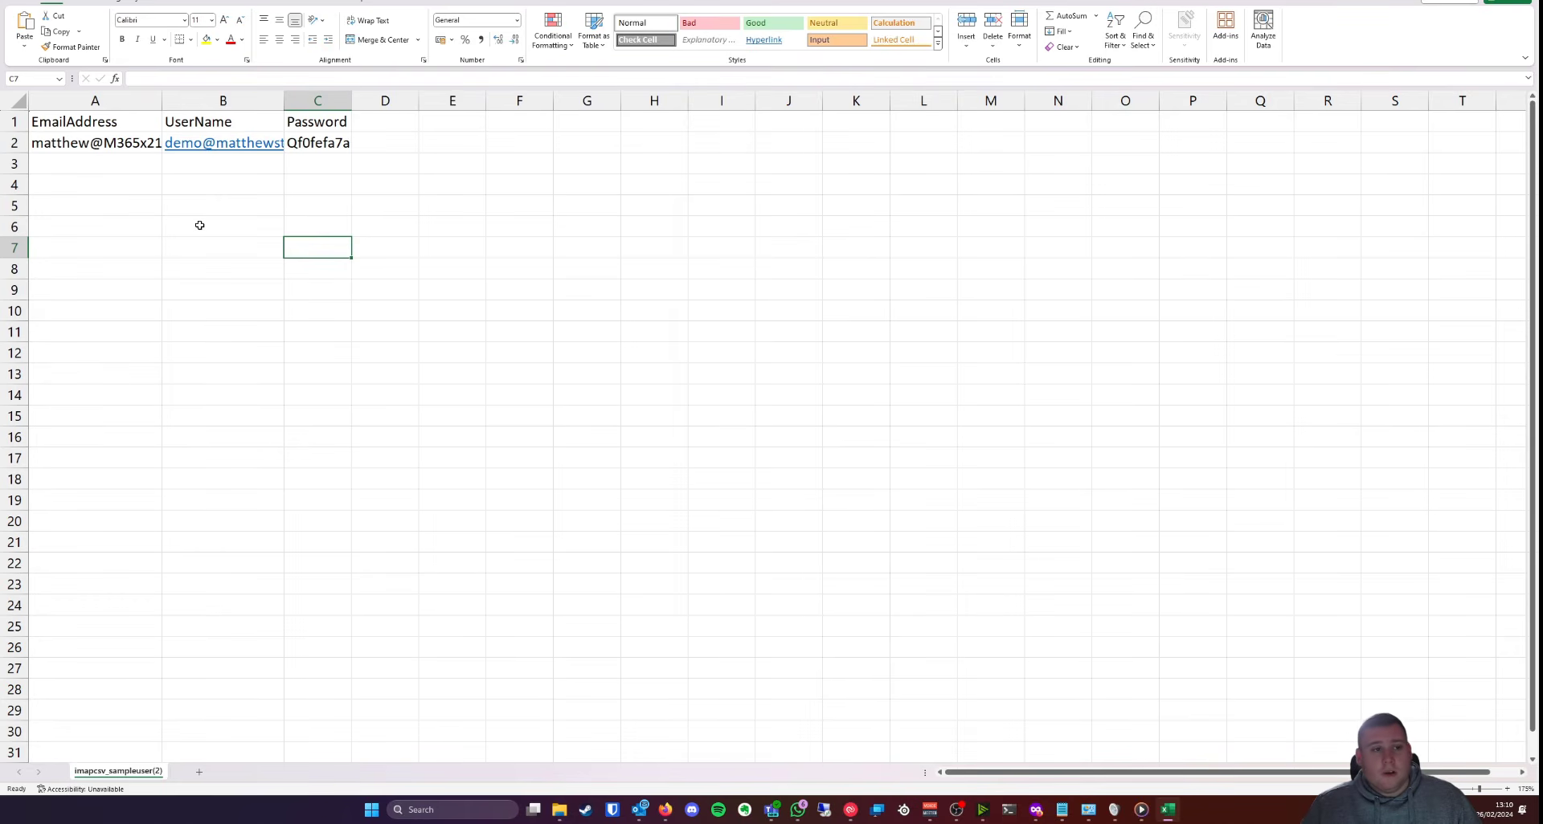
drag(89, 162, 105, 313)
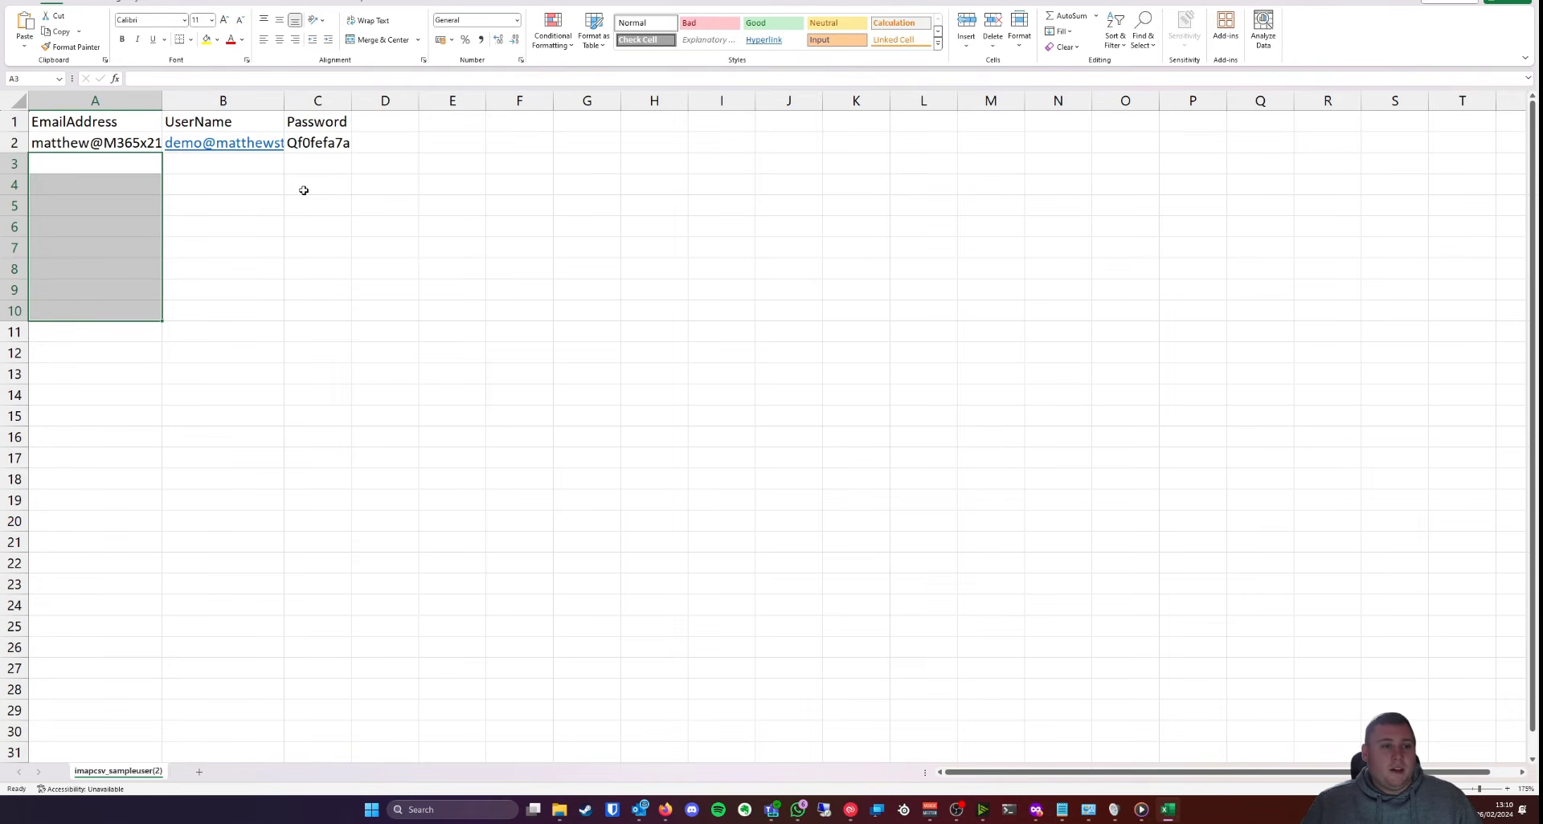
Leave the edited CSV and close Excel to return to the migration wizard
click(24, 4)
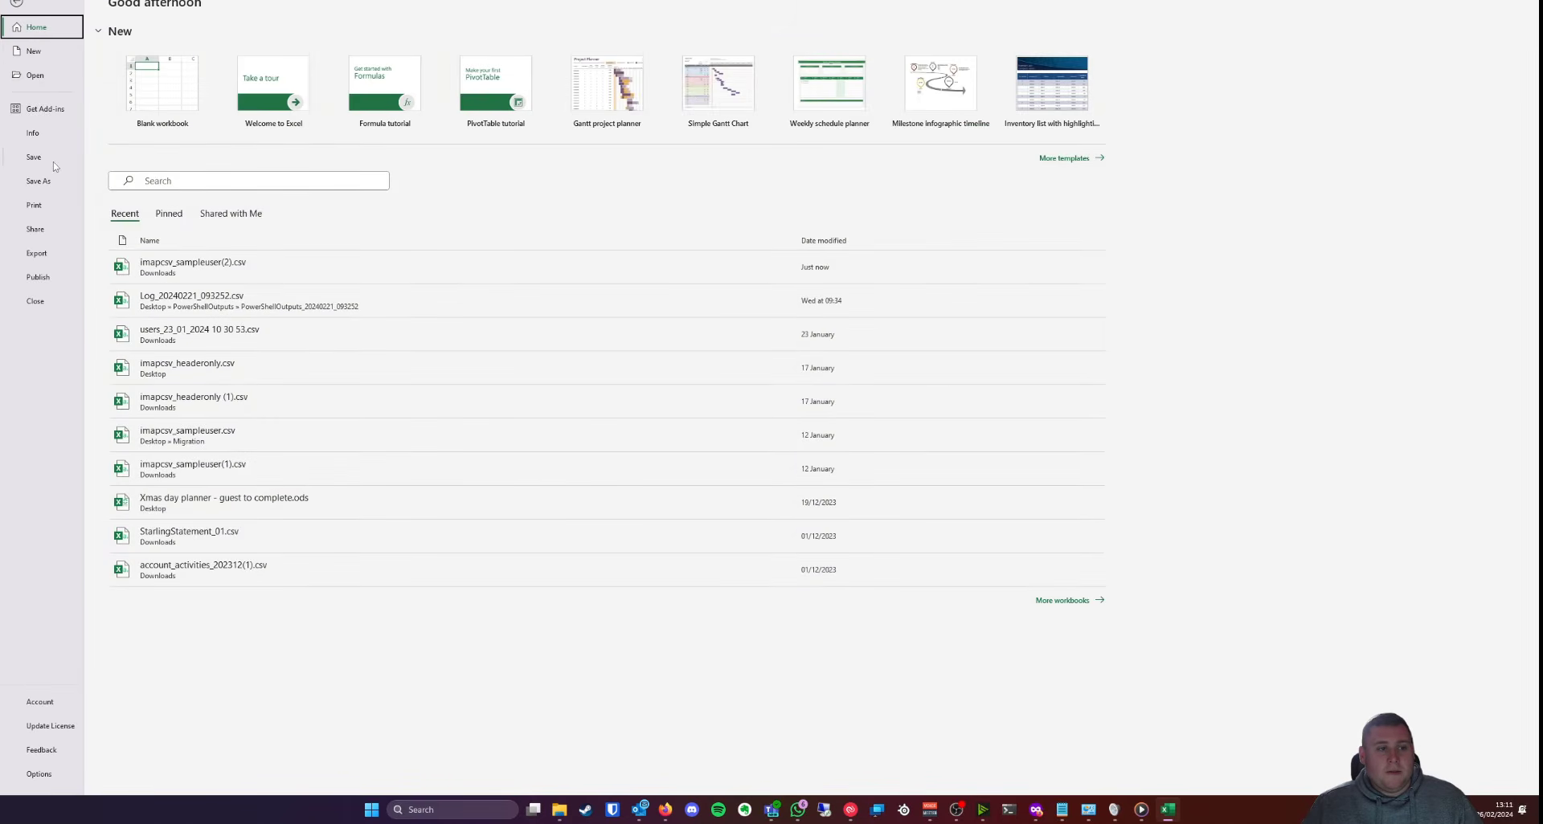
key(Escape)
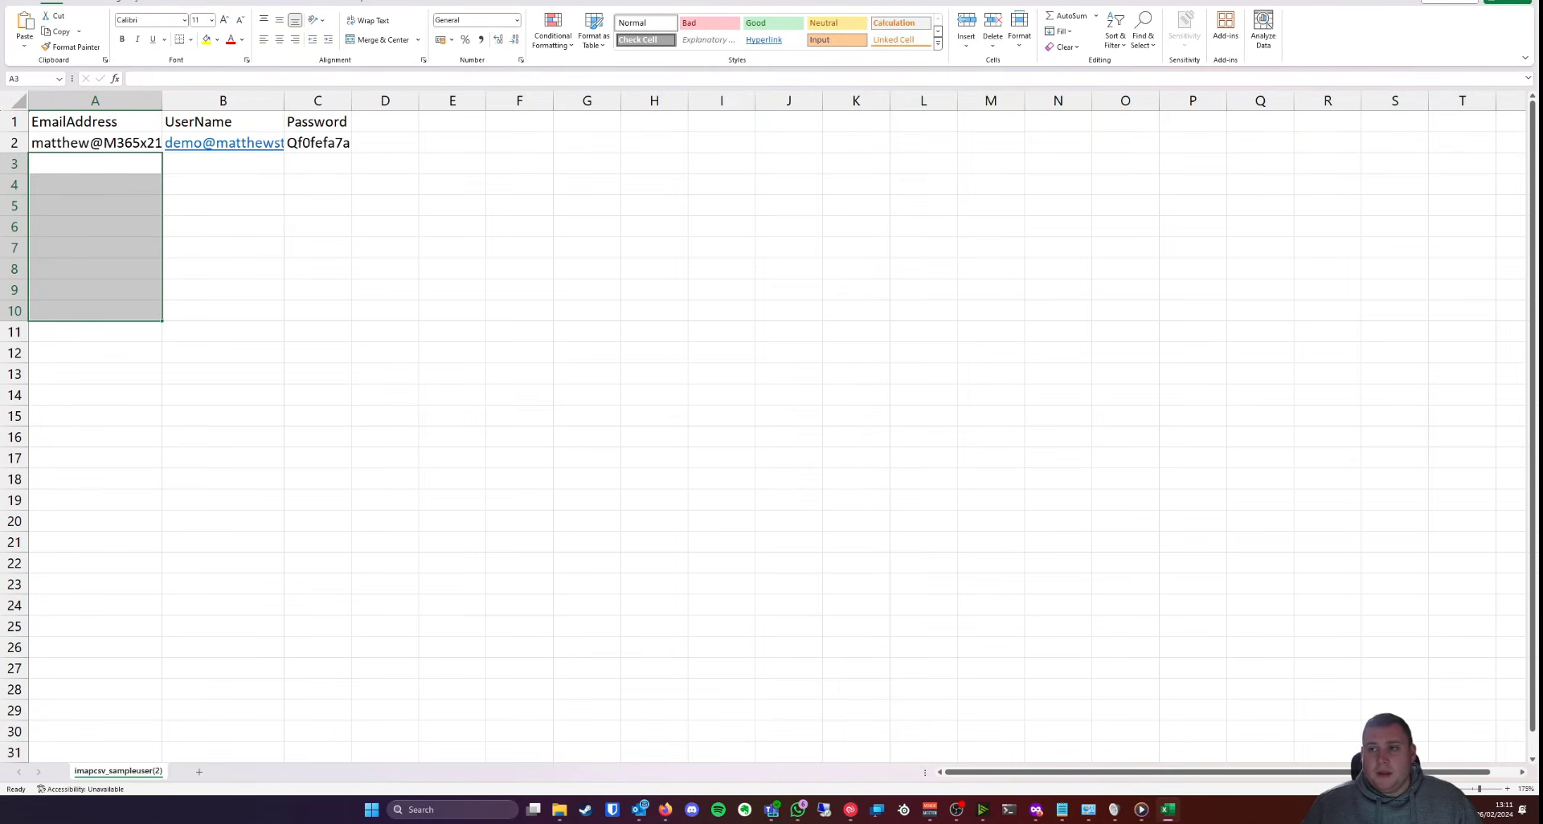
key(alt+F4)
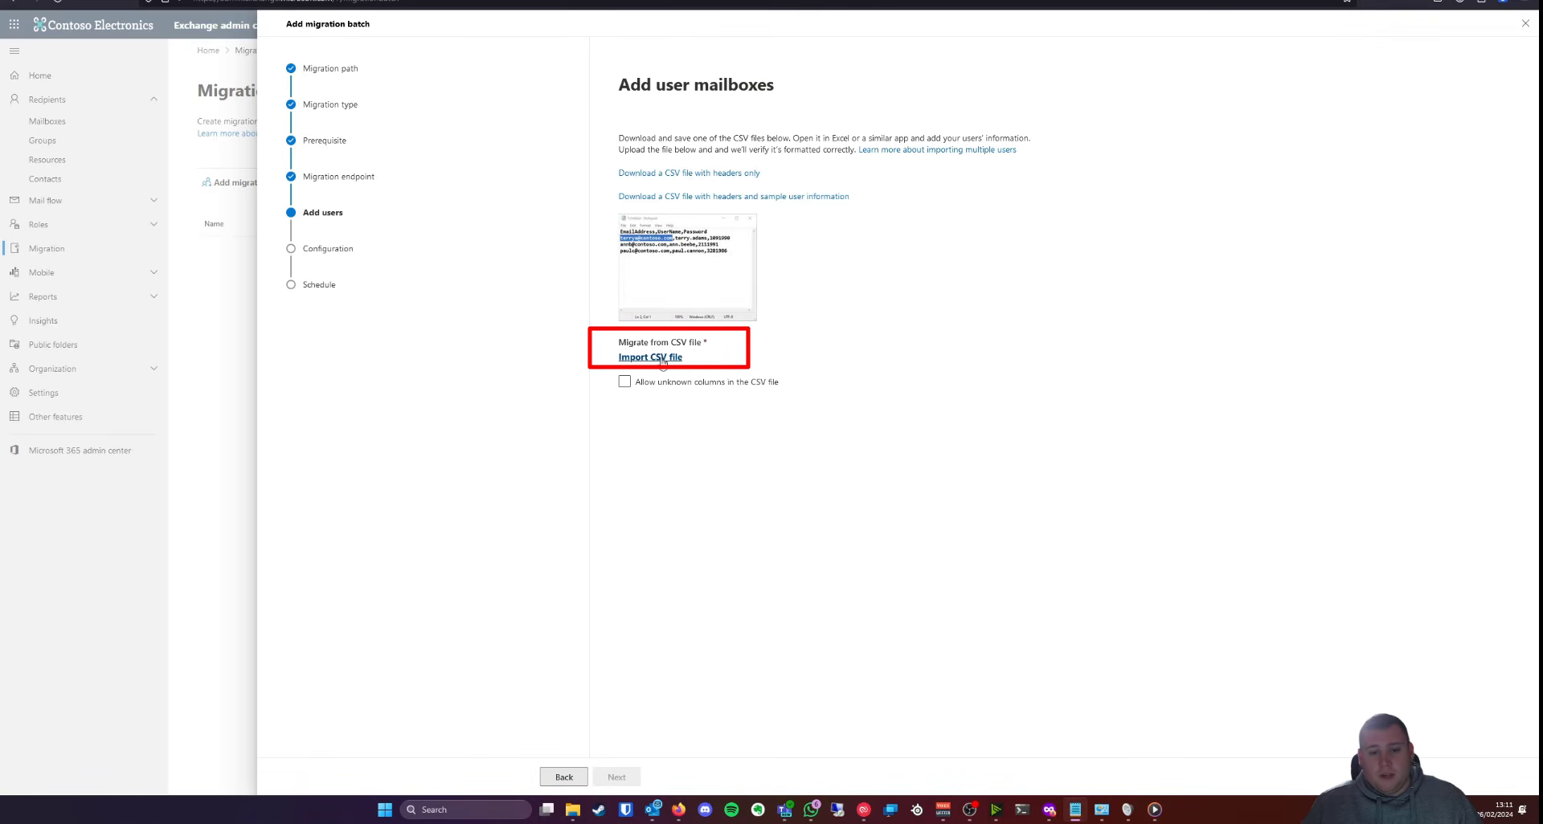
Import imapcsv_sampleuser(2).csv as the migration batch's user list
click(662, 361)
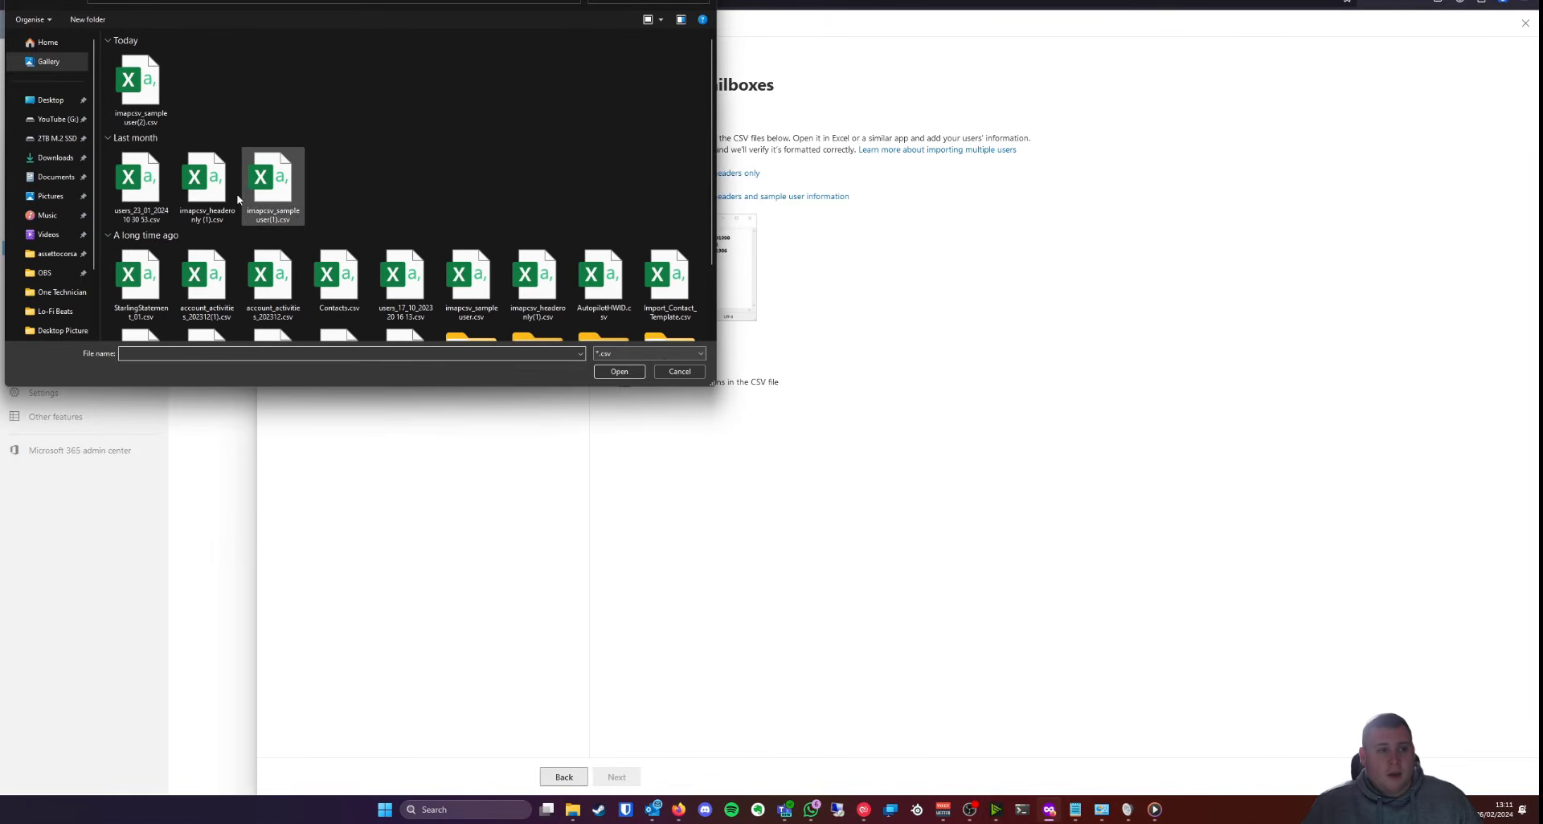
click(140, 85)
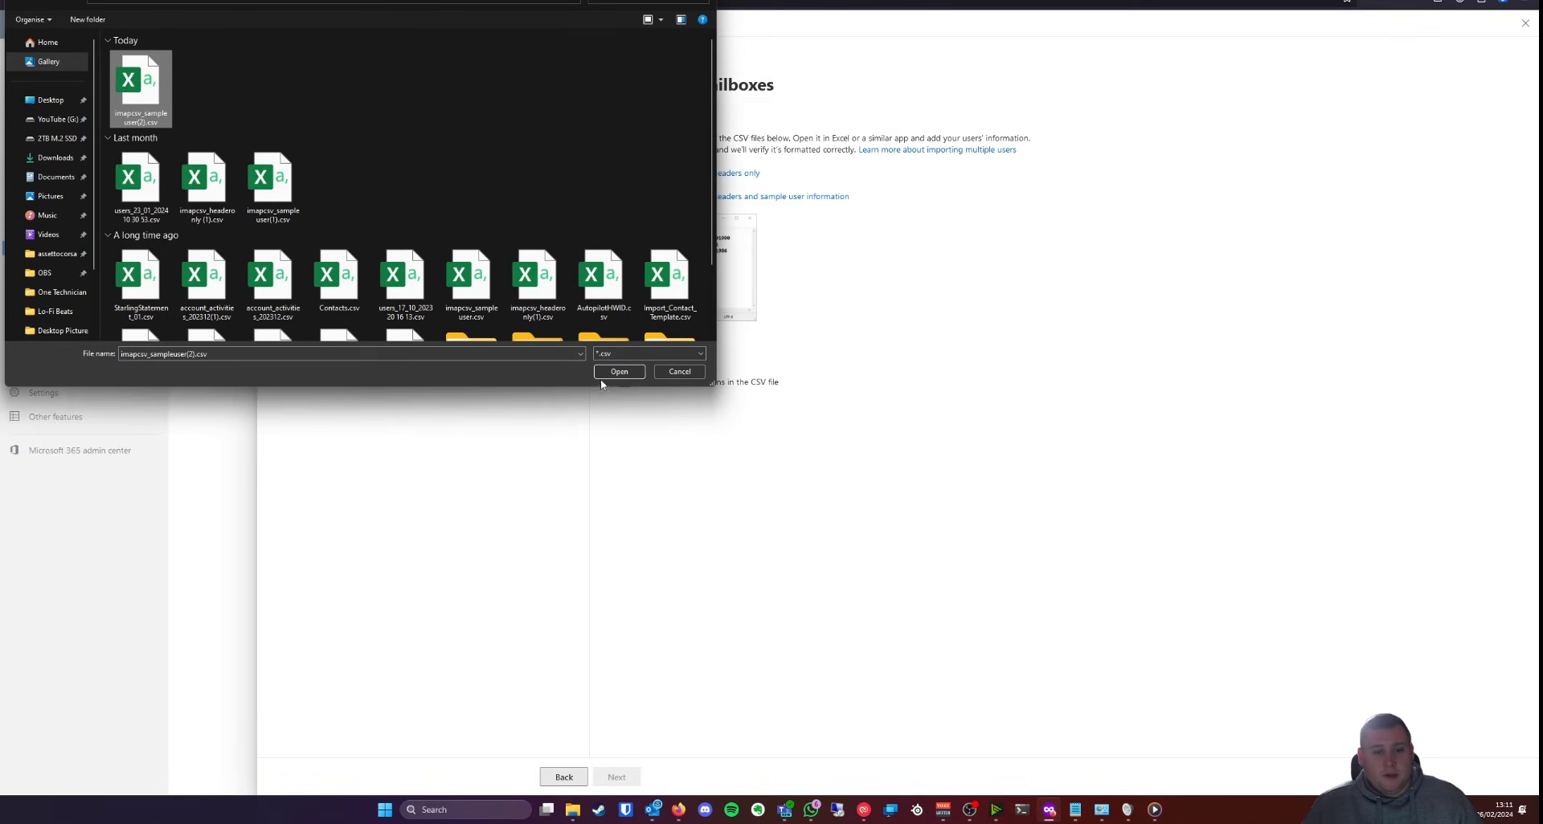
click(602, 373)
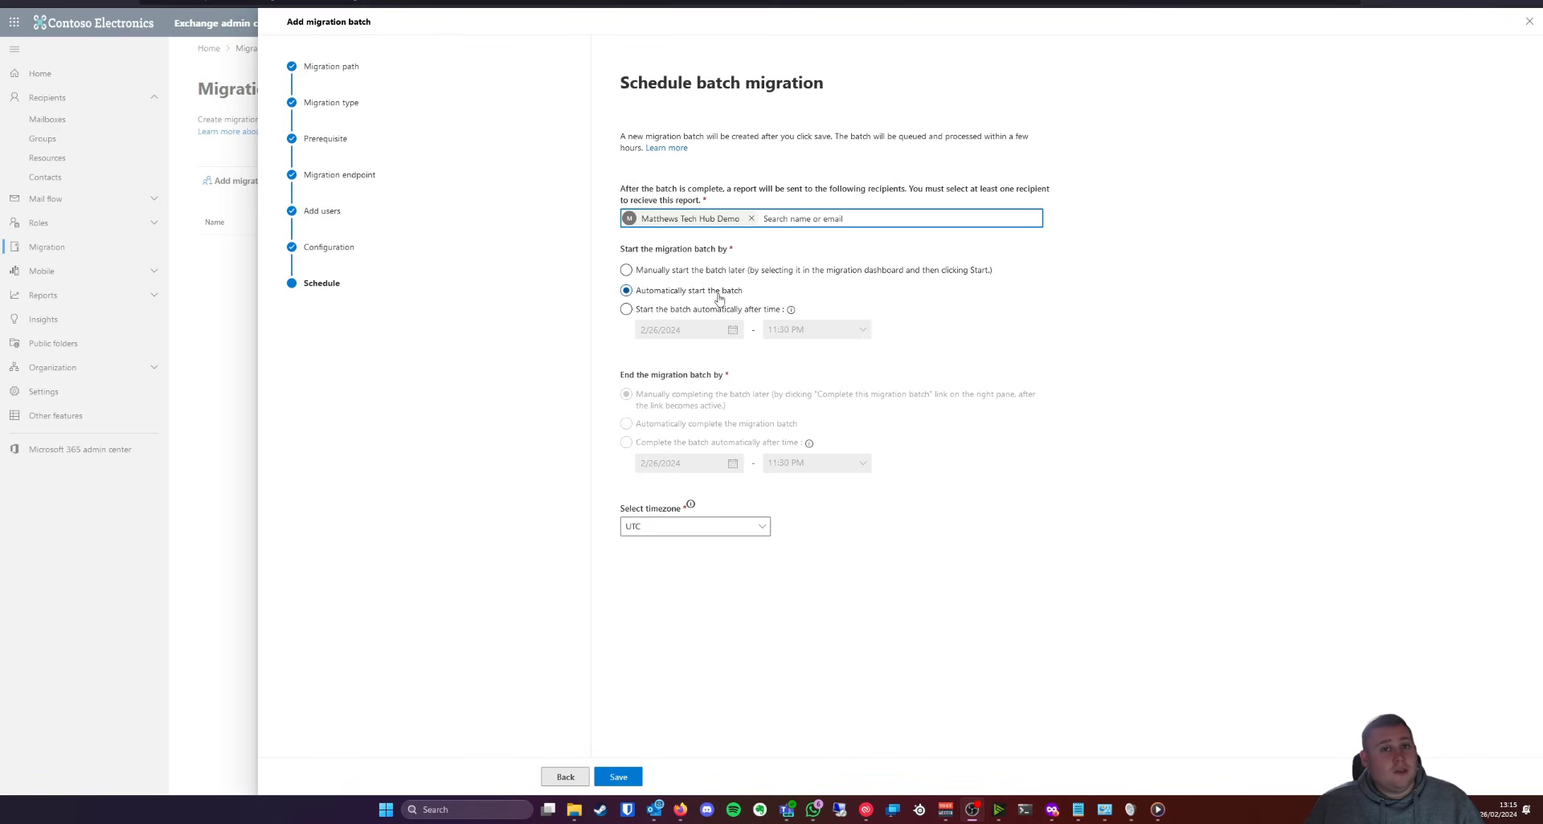
Set the batch to start automatically with GMT Standard Time timezone, then save it
click(661, 312)
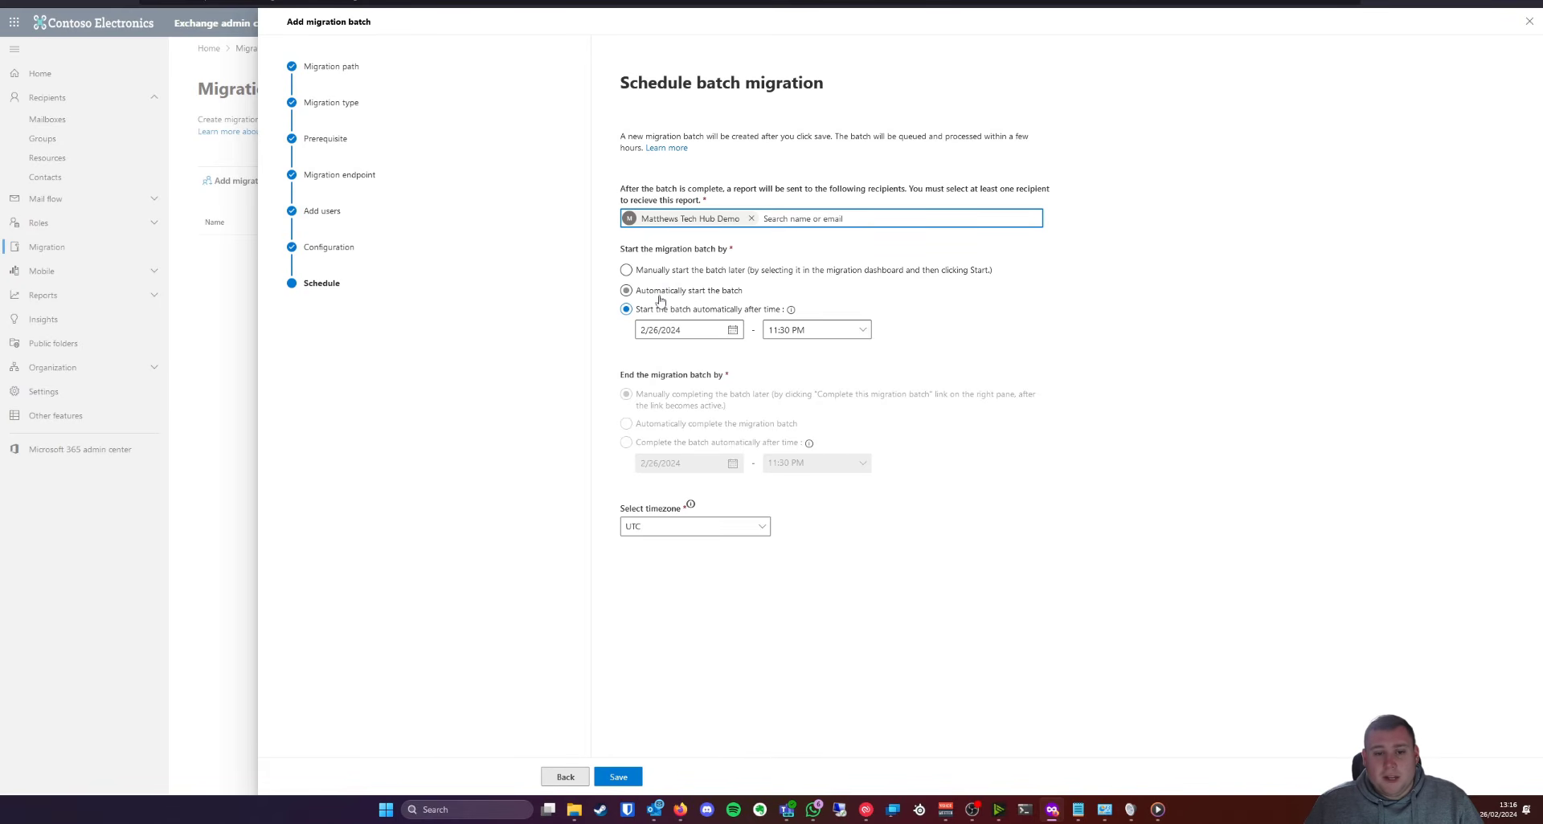
click(686, 292)
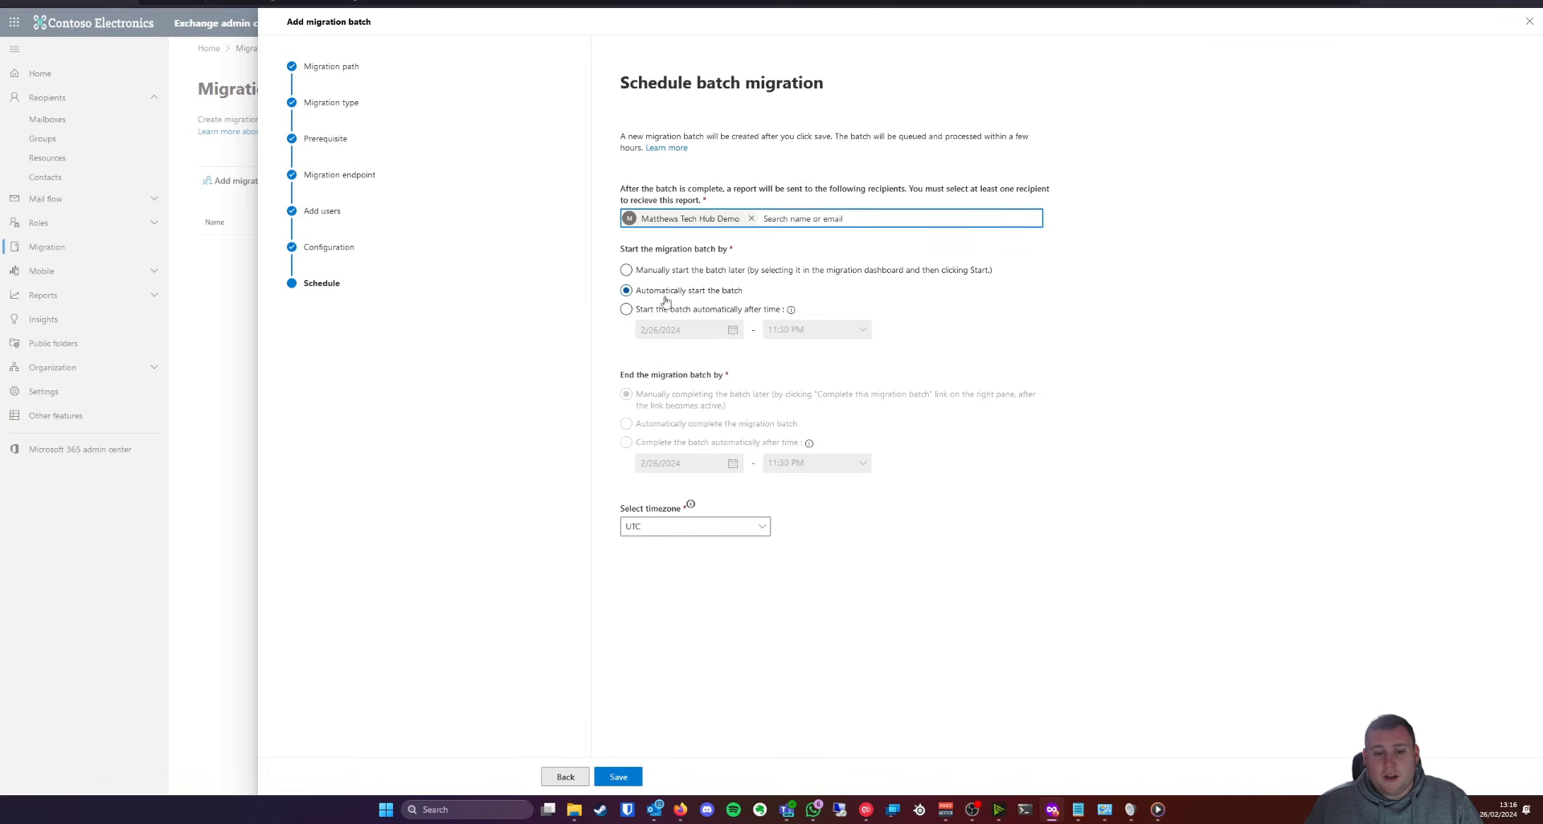
click(755, 529)
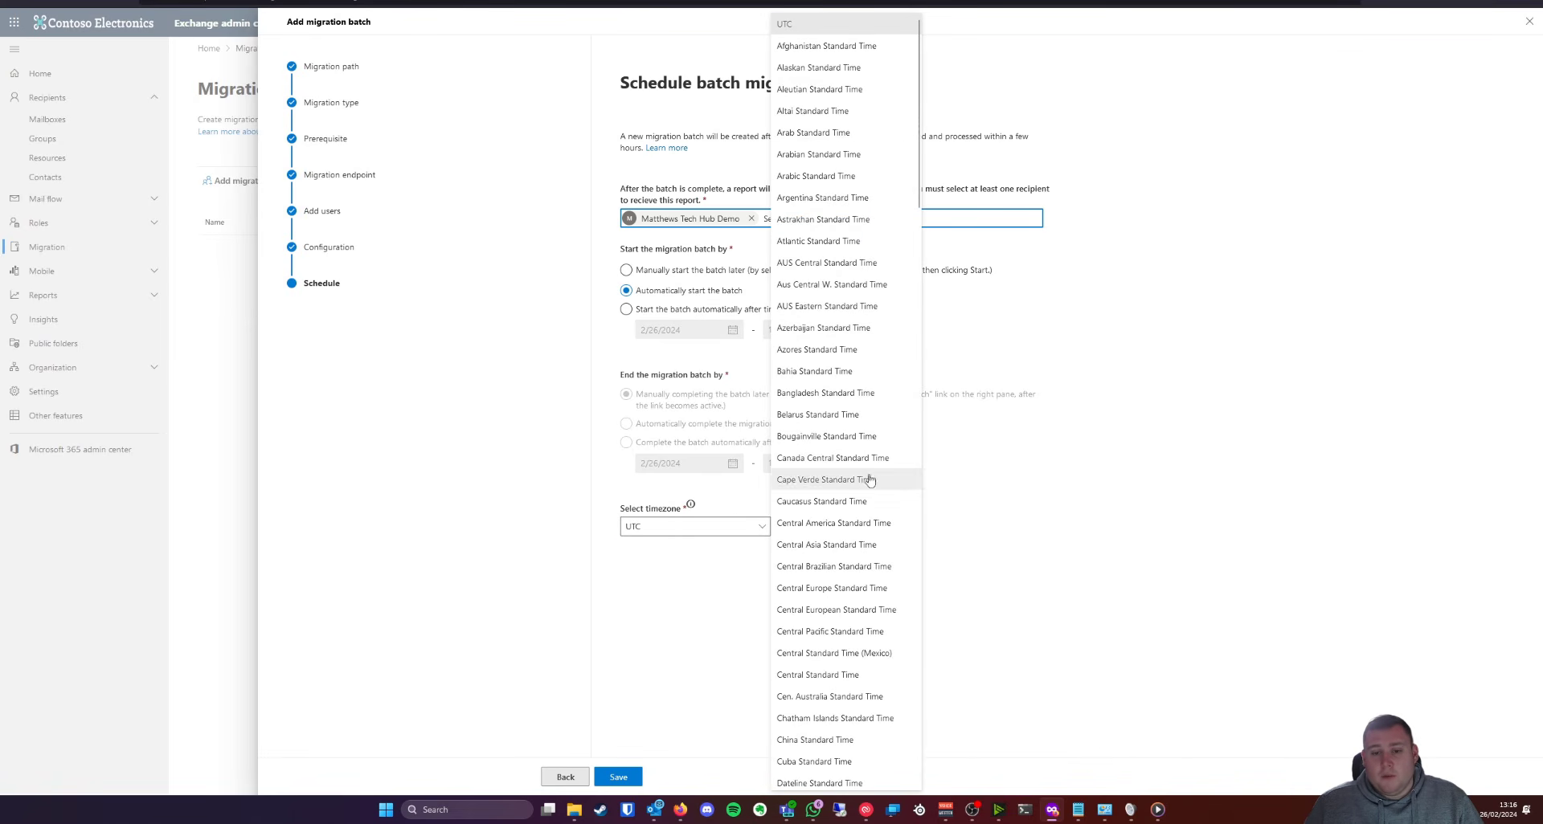
scroll(868, 475, down, 1)
scroll(868, 475, down, 1)
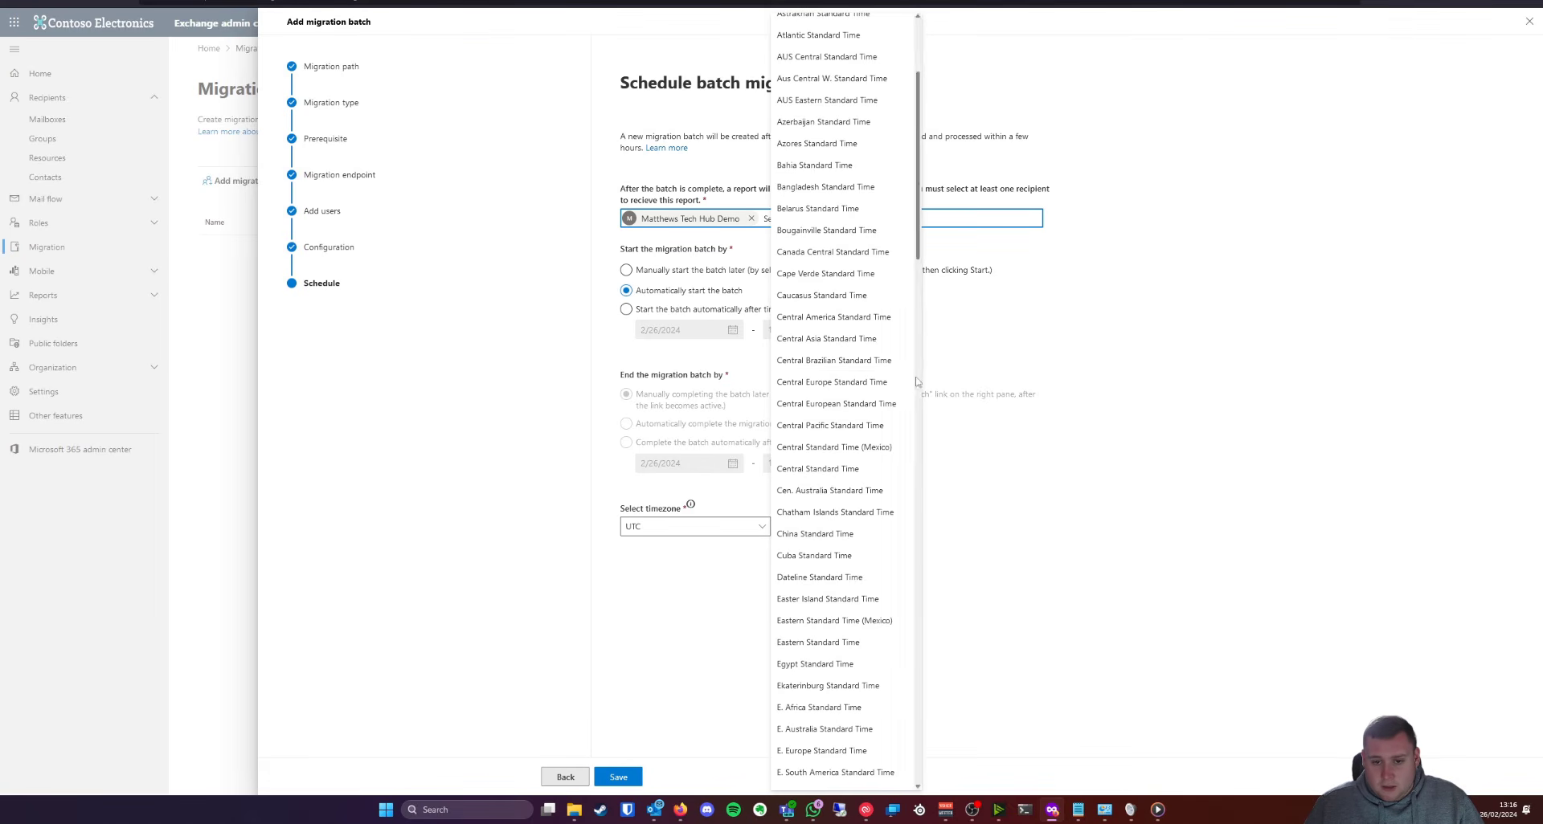
scroll(848, 406, down, 3)
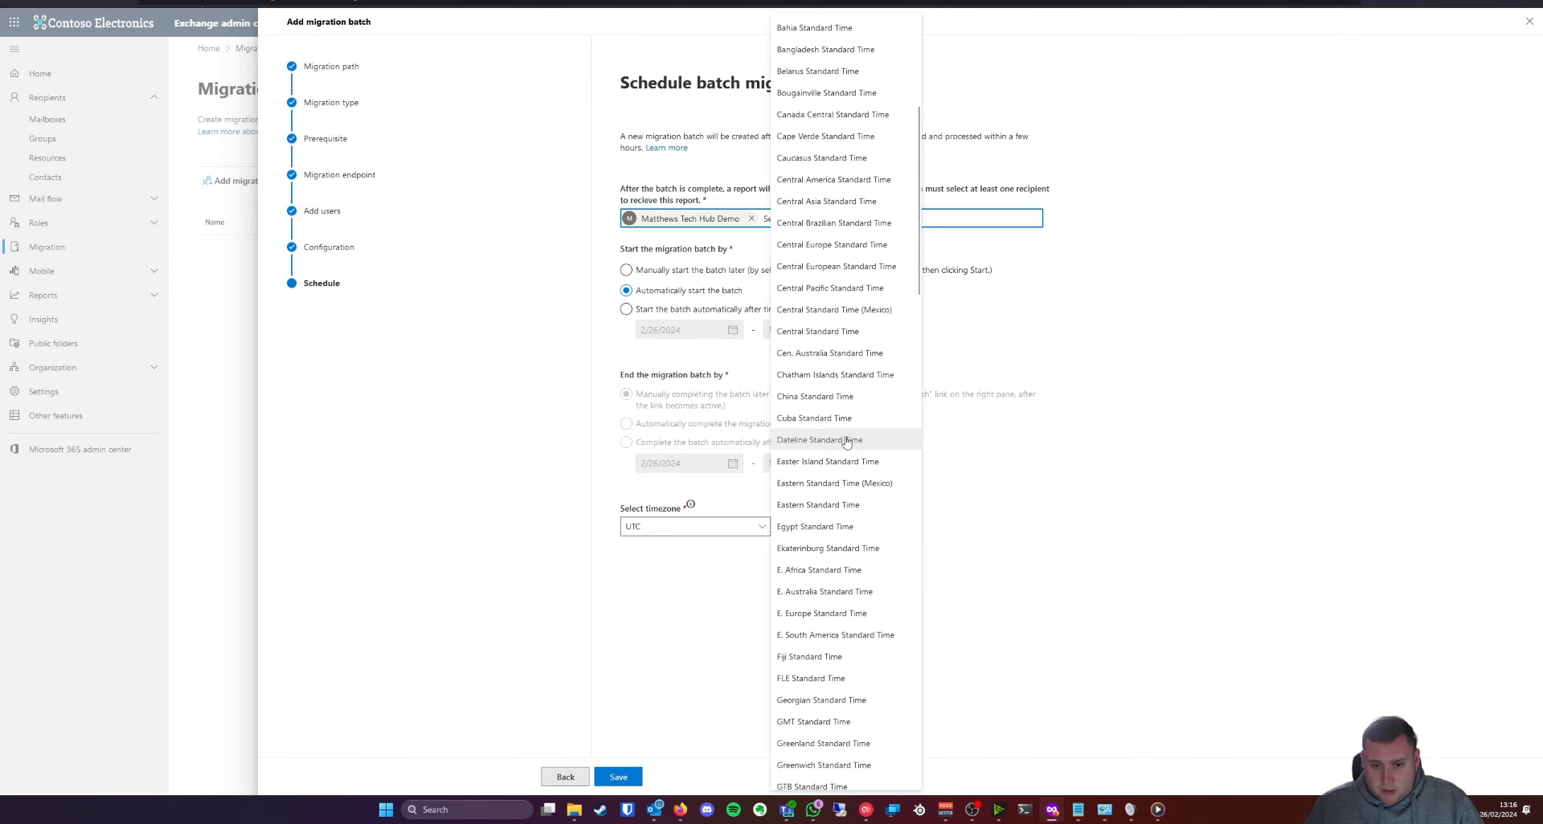
scroll(832, 482, down, 1)
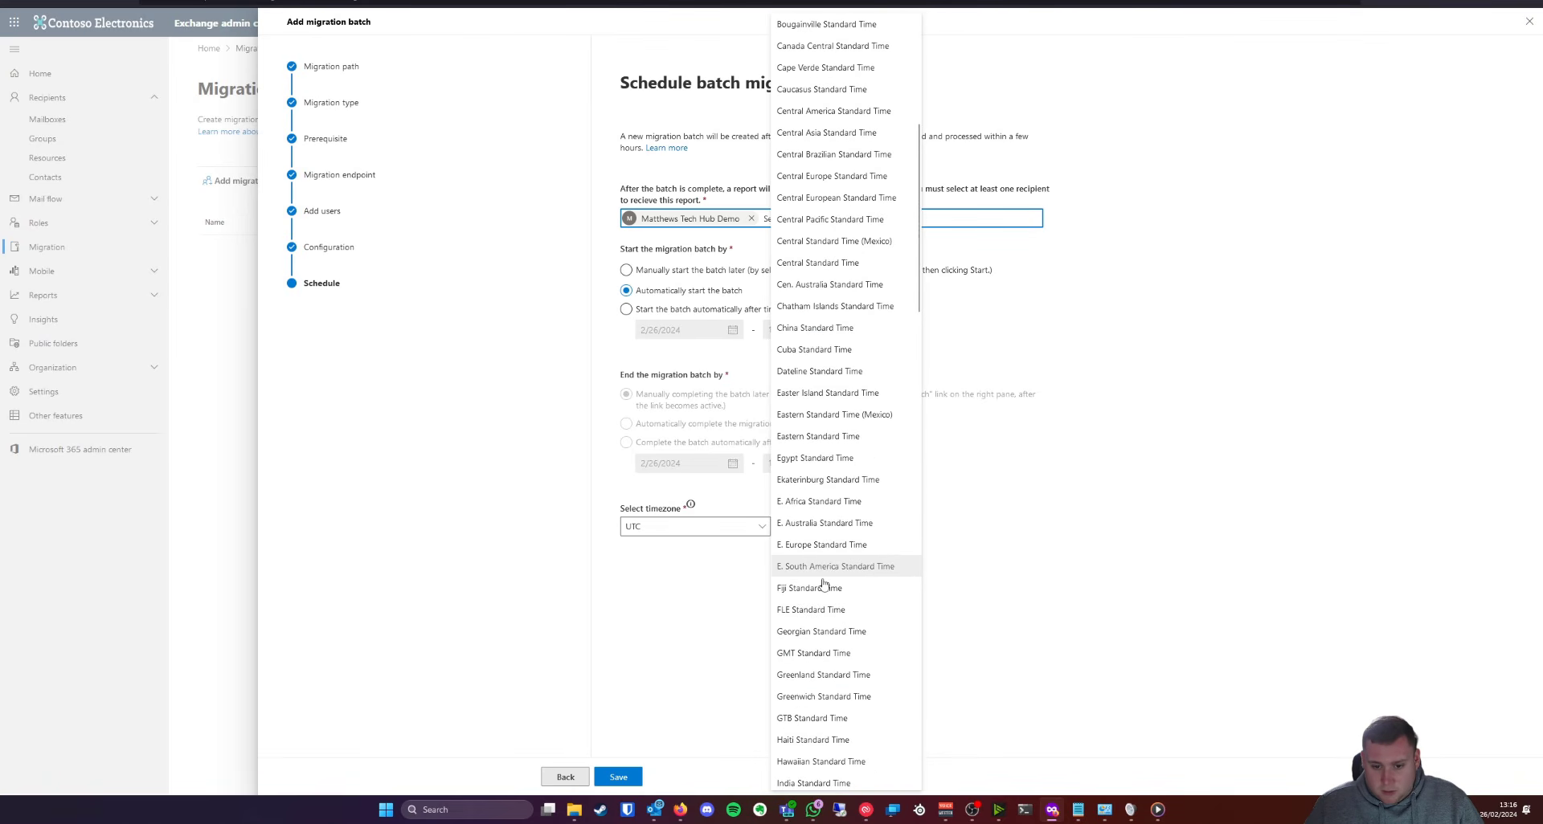
click(829, 654)
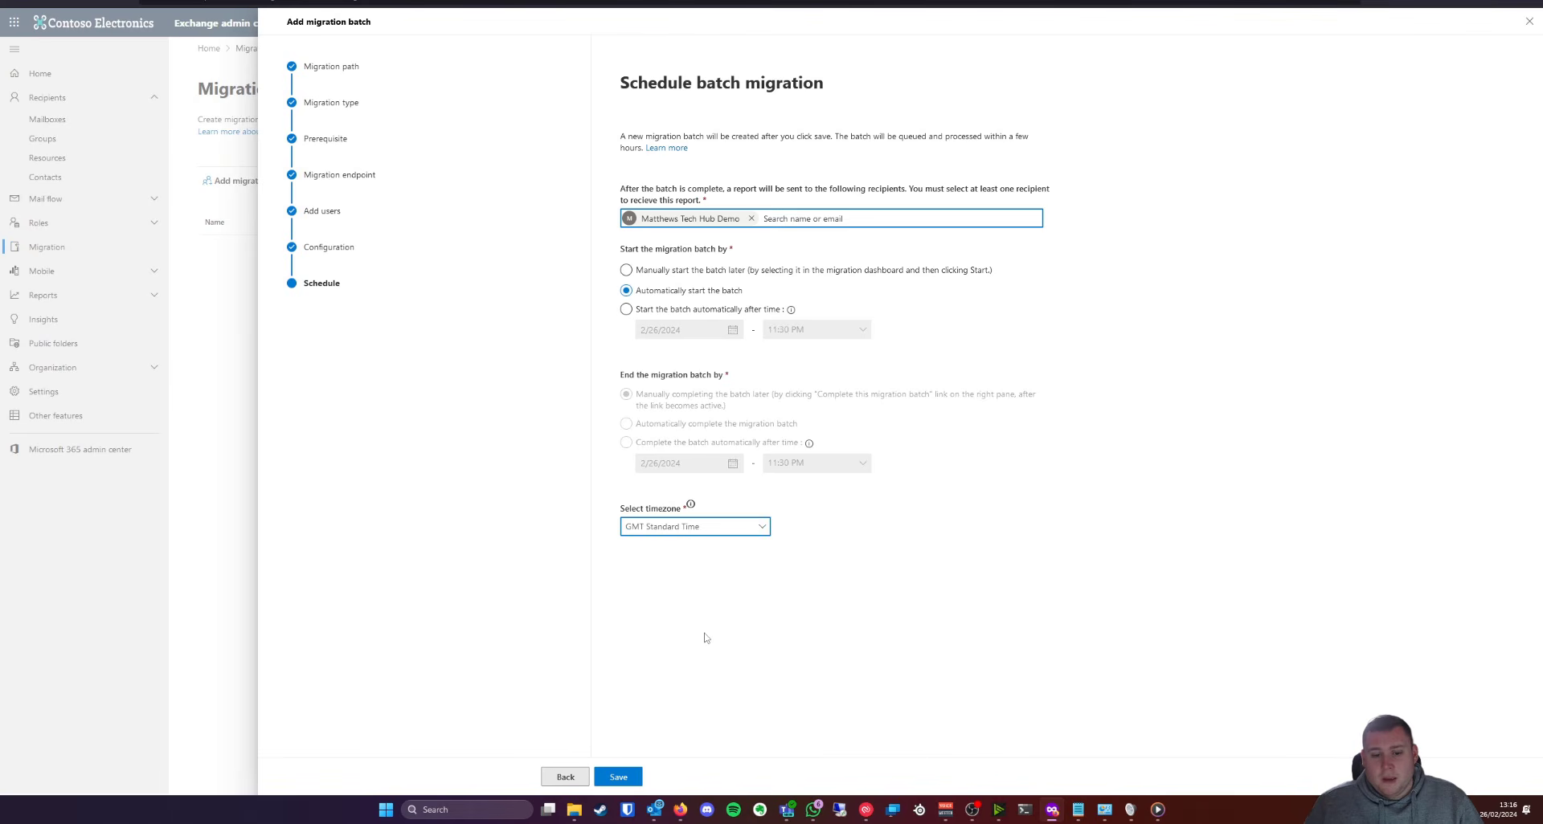
click(618, 777)
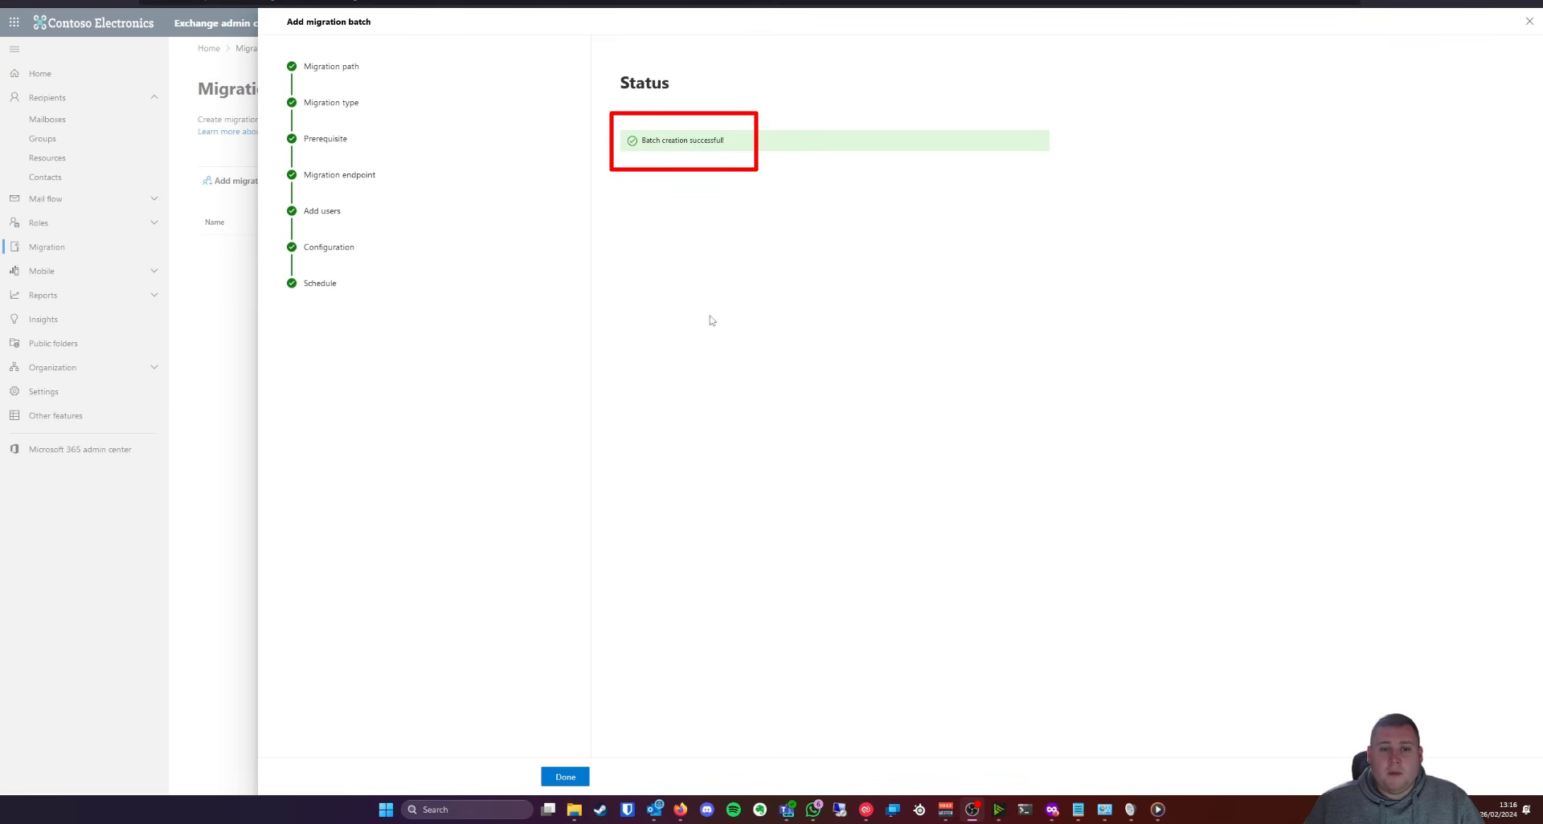
Review the success message and close the wizard to show the Migration batches list
drag(617, 78, 657, 149)
click(657, 149)
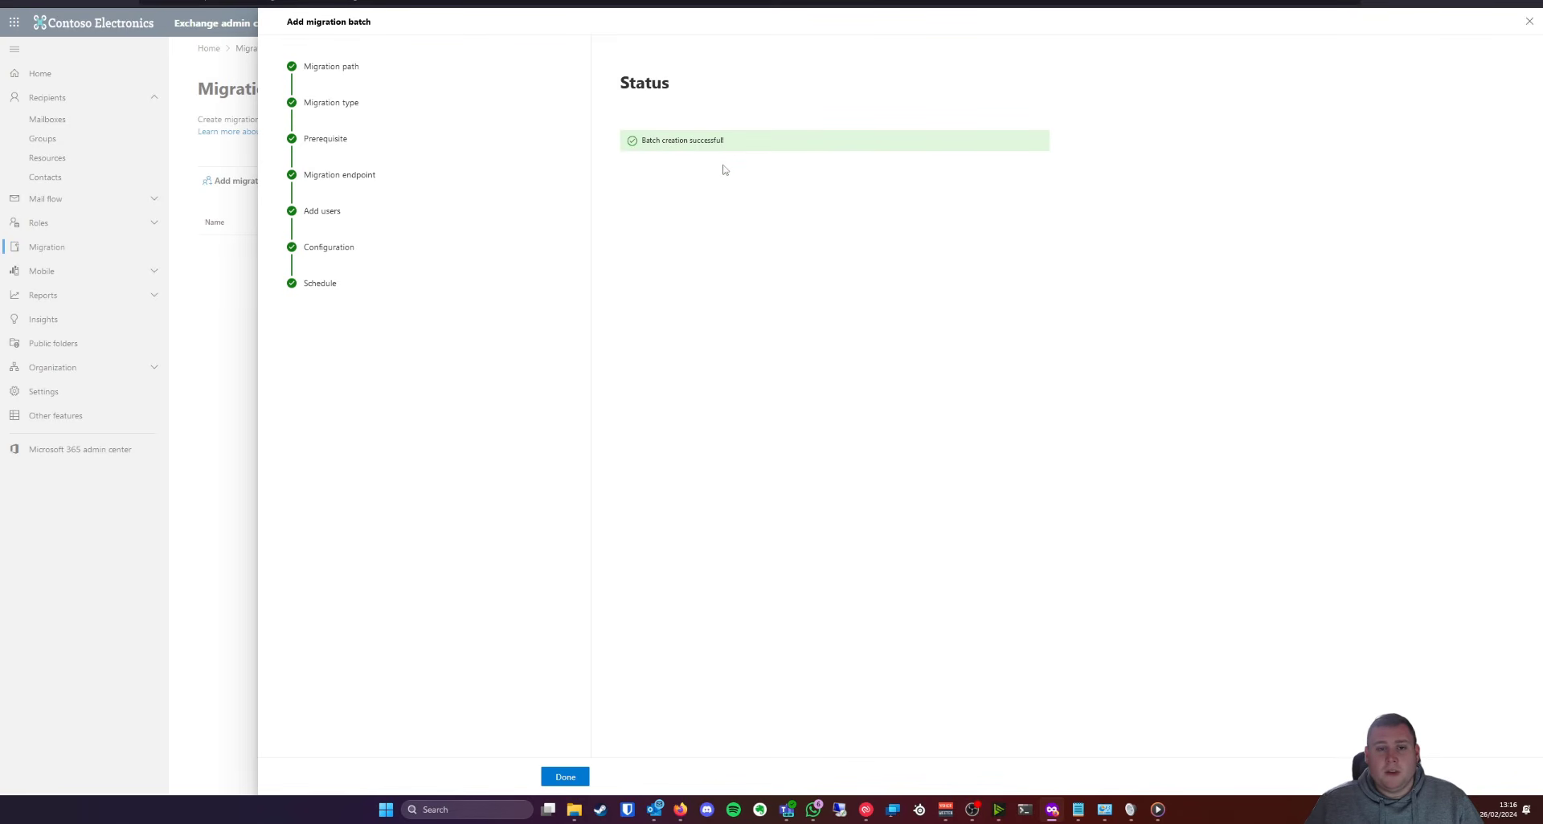
click(566, 777)
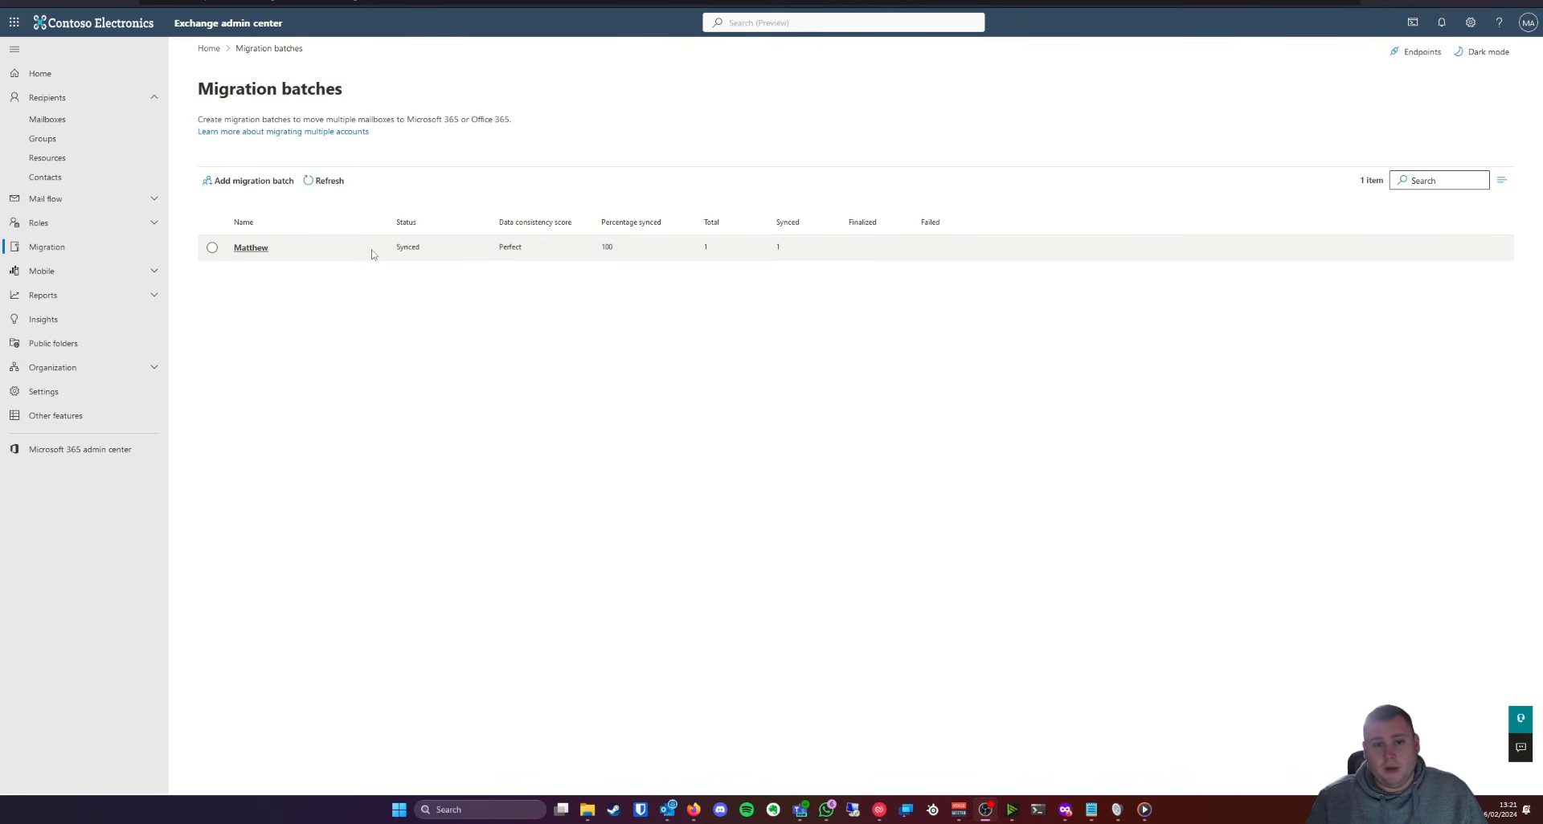
Open the new batch's details, review its synced, finalized and failed mailbox counts, then view details
click(251, 248)
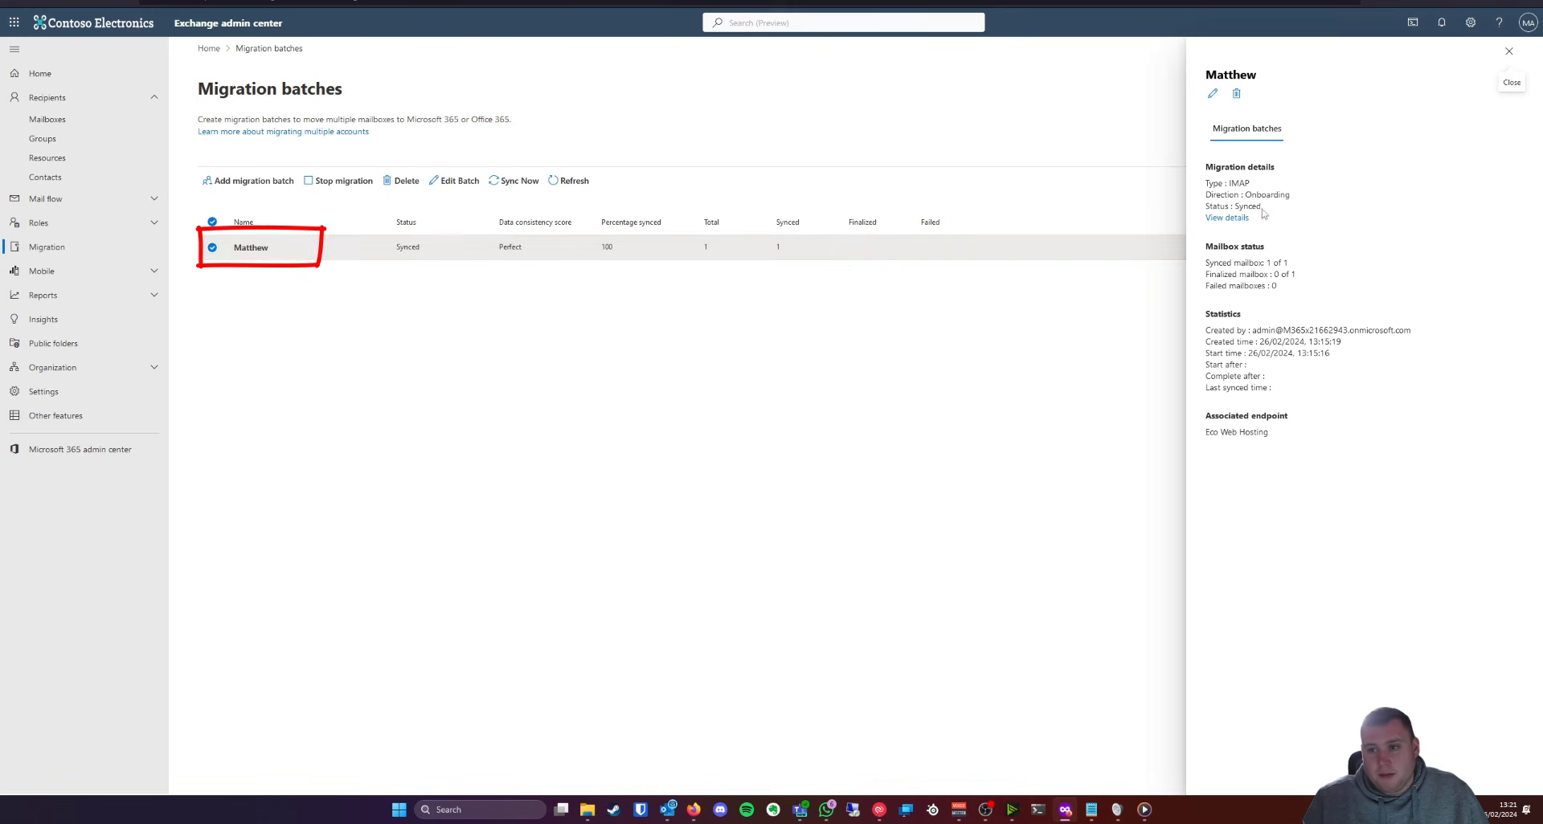
drag(1288, 266, 1205, 69)
click(1292, 277)
drag(1297, 276, 1205, 71)
click(1283, 290)
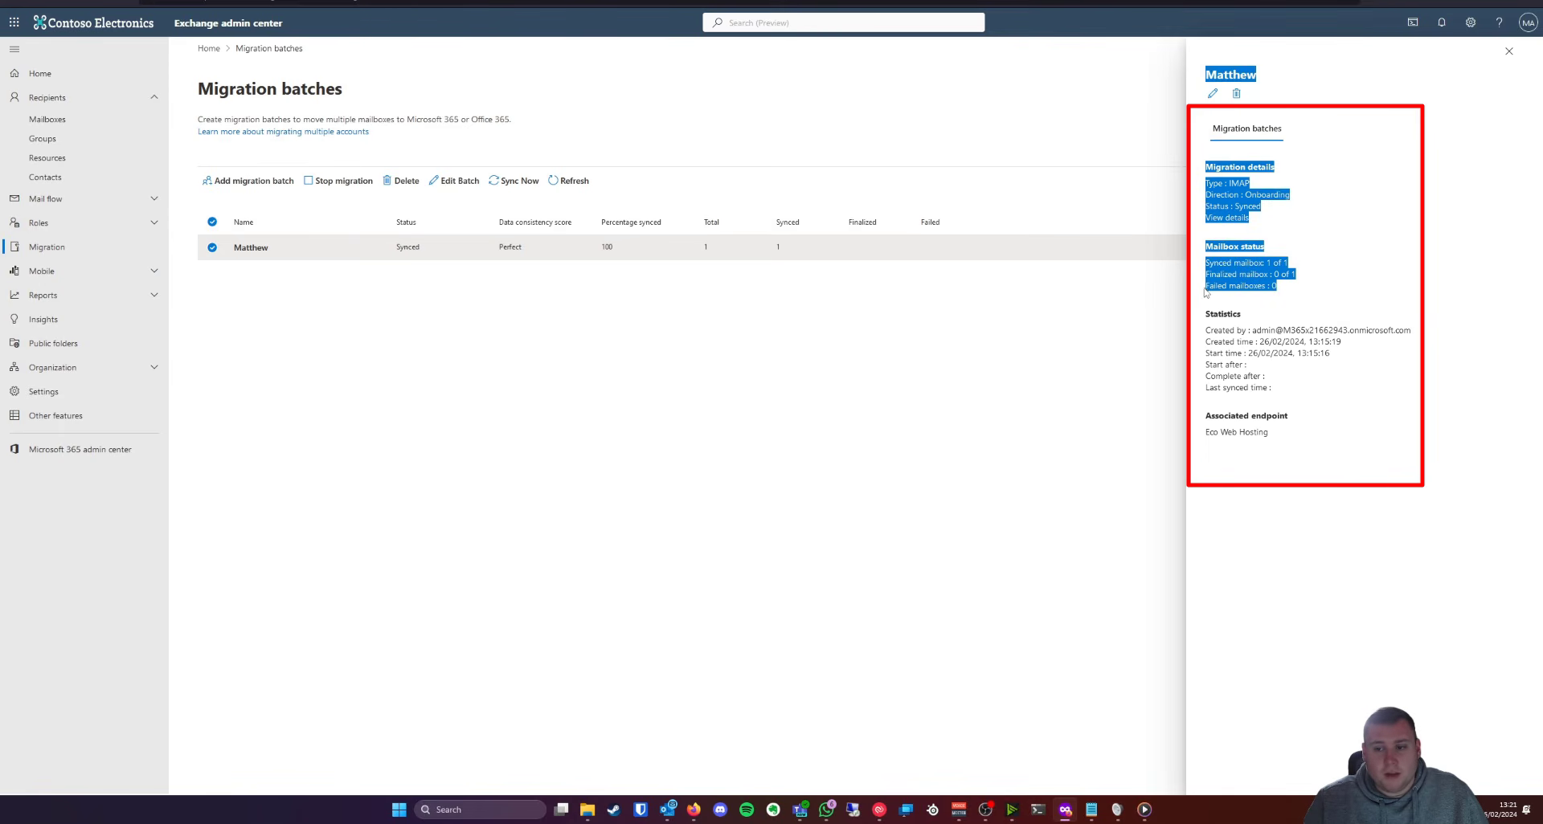
drag(1205, 292, 1314, 291)
click(1355, 290)
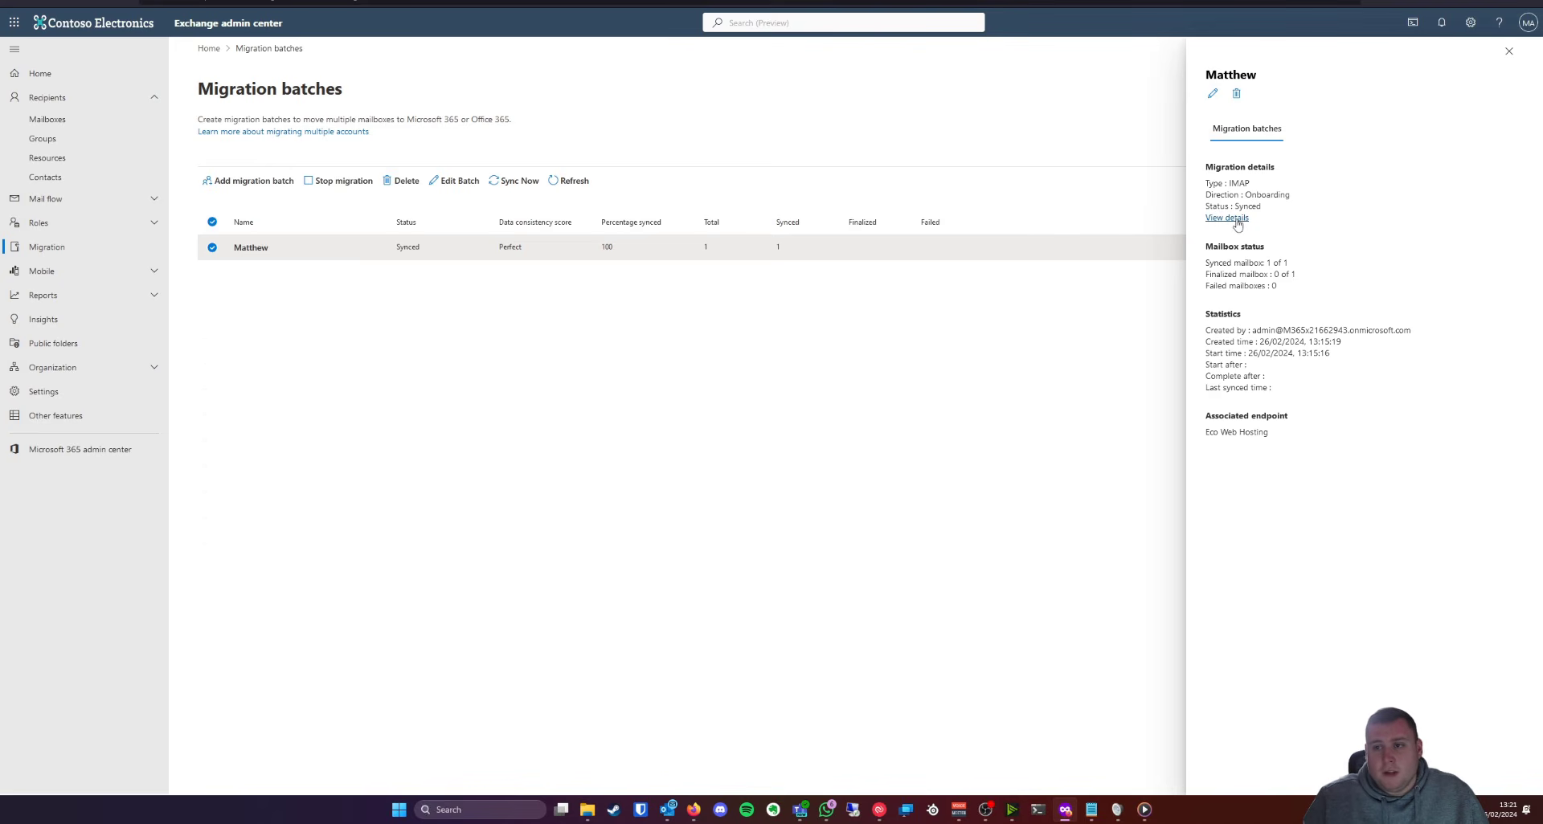
click(1234, 219)
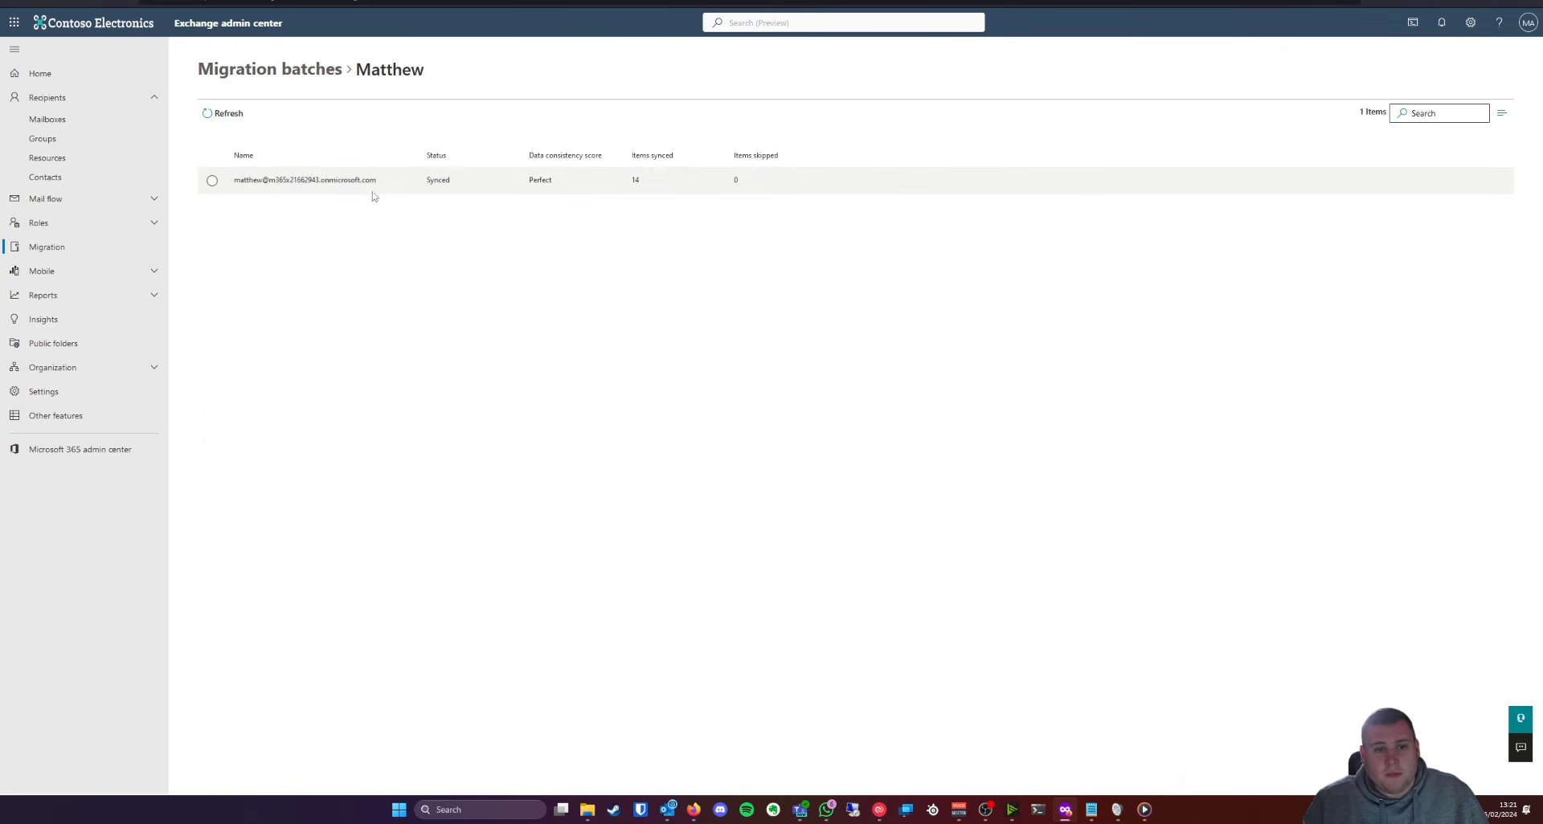
Open the migrated mailbox's details showing Synced with 14 items synced, 0 skipped
click(322, 182)
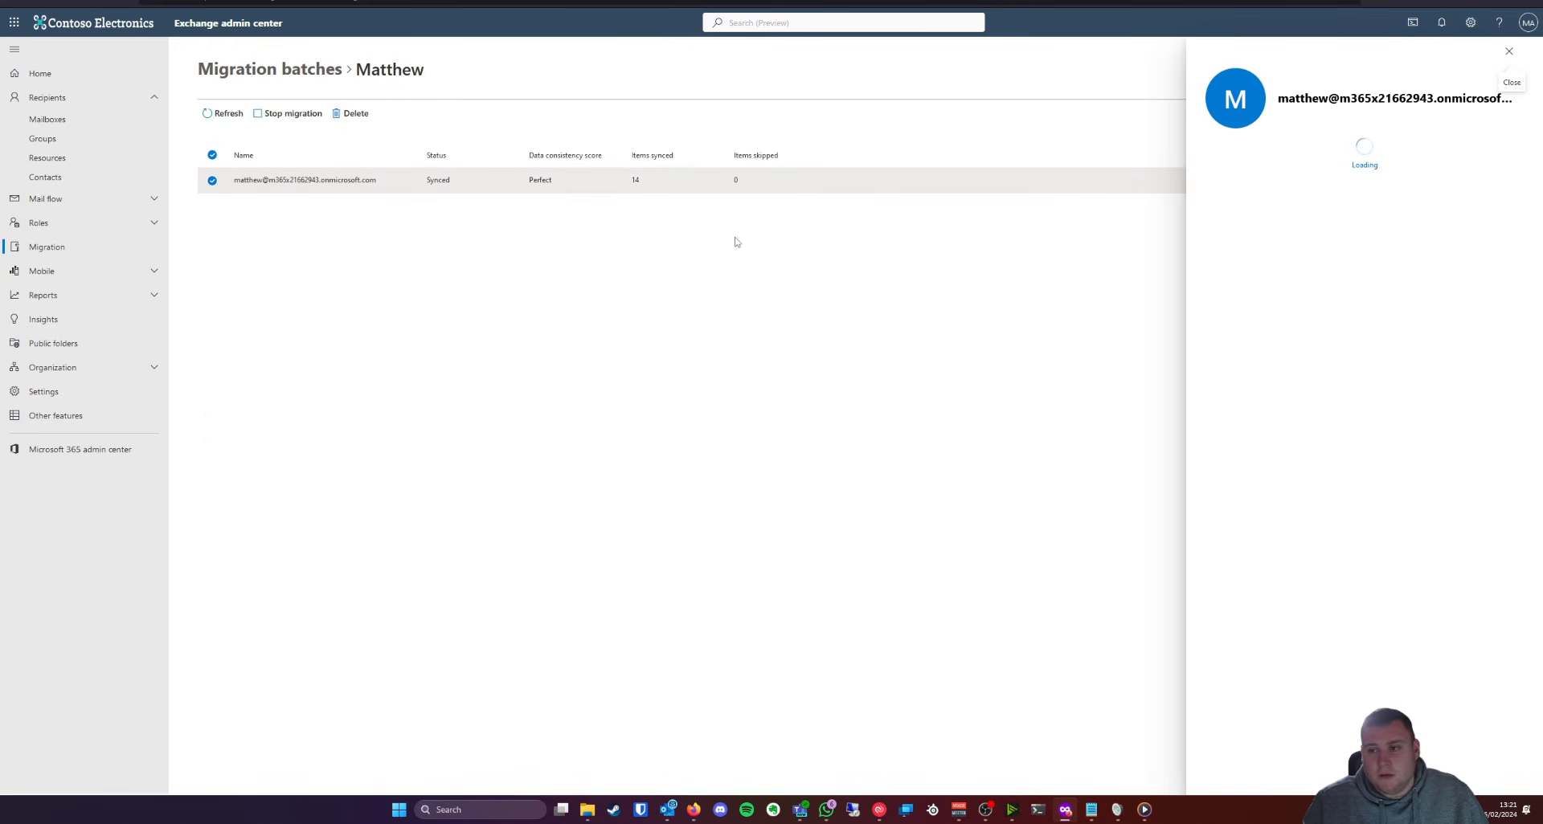